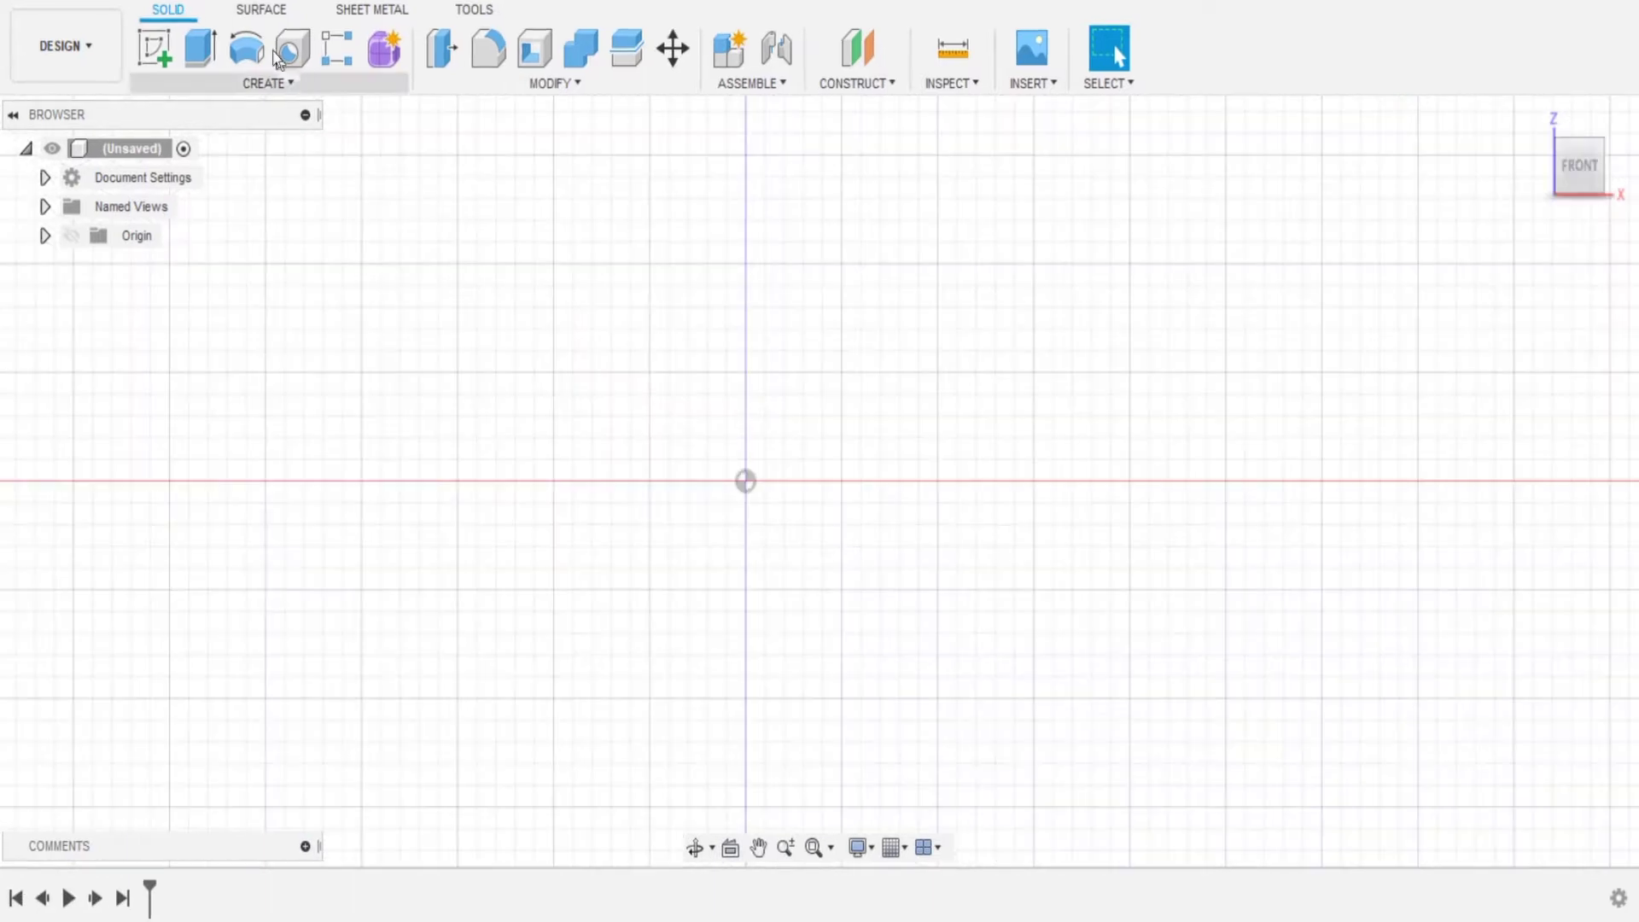
Start a sketch on the front XZ plane and place the text "STAY" at the origin
left_click(157, 51)
left_click(791, 401)
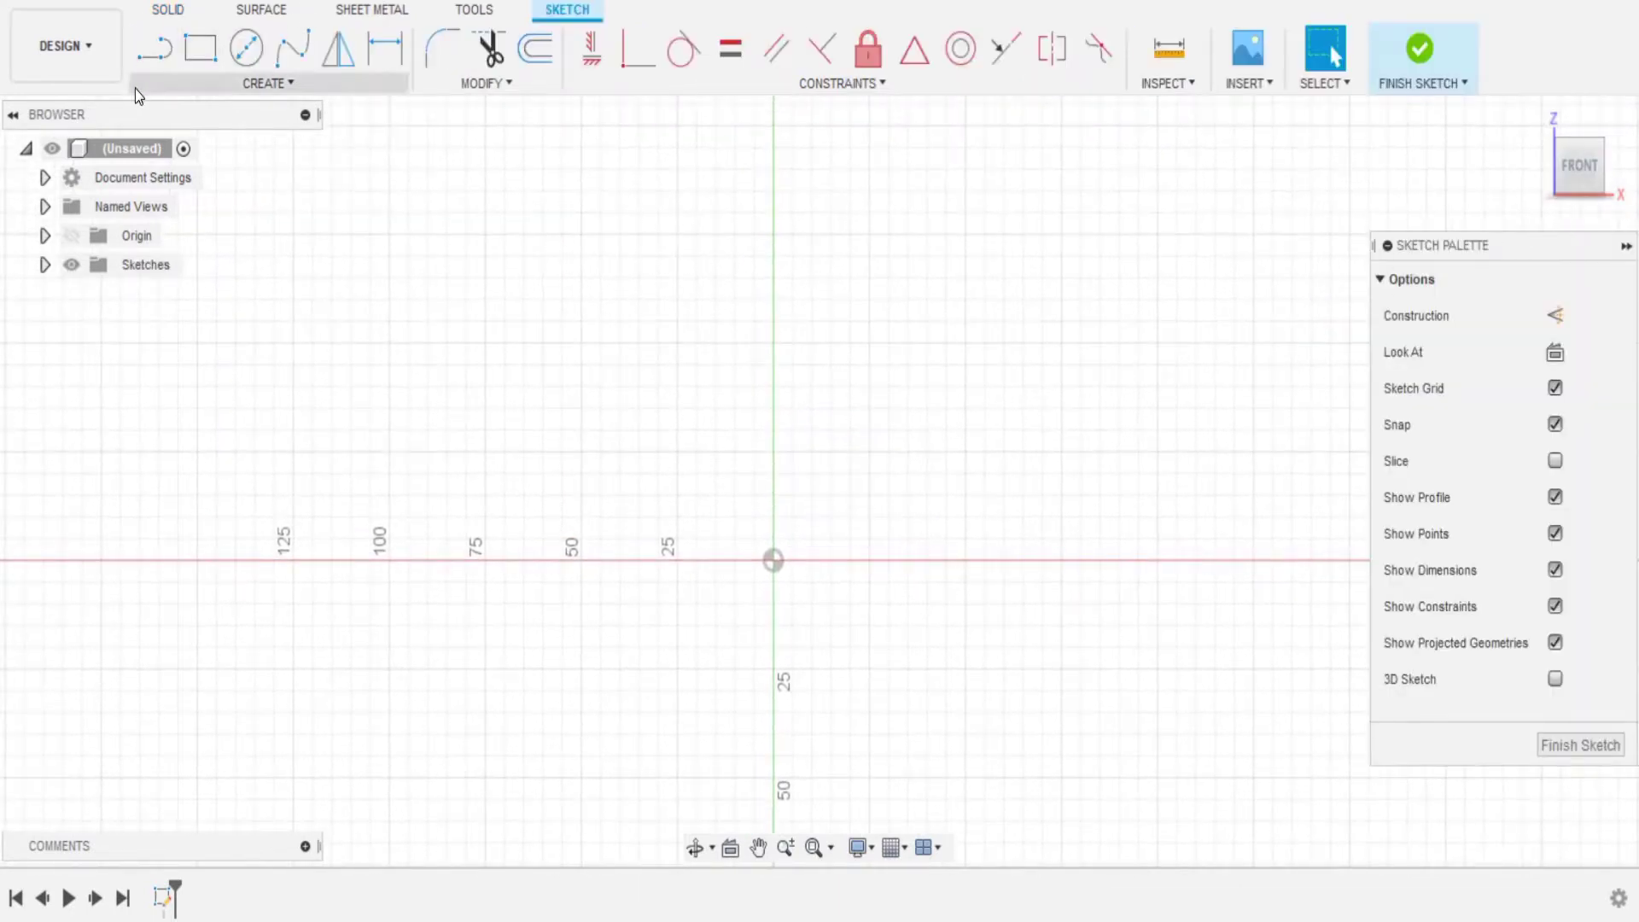
left_click(255, 81)
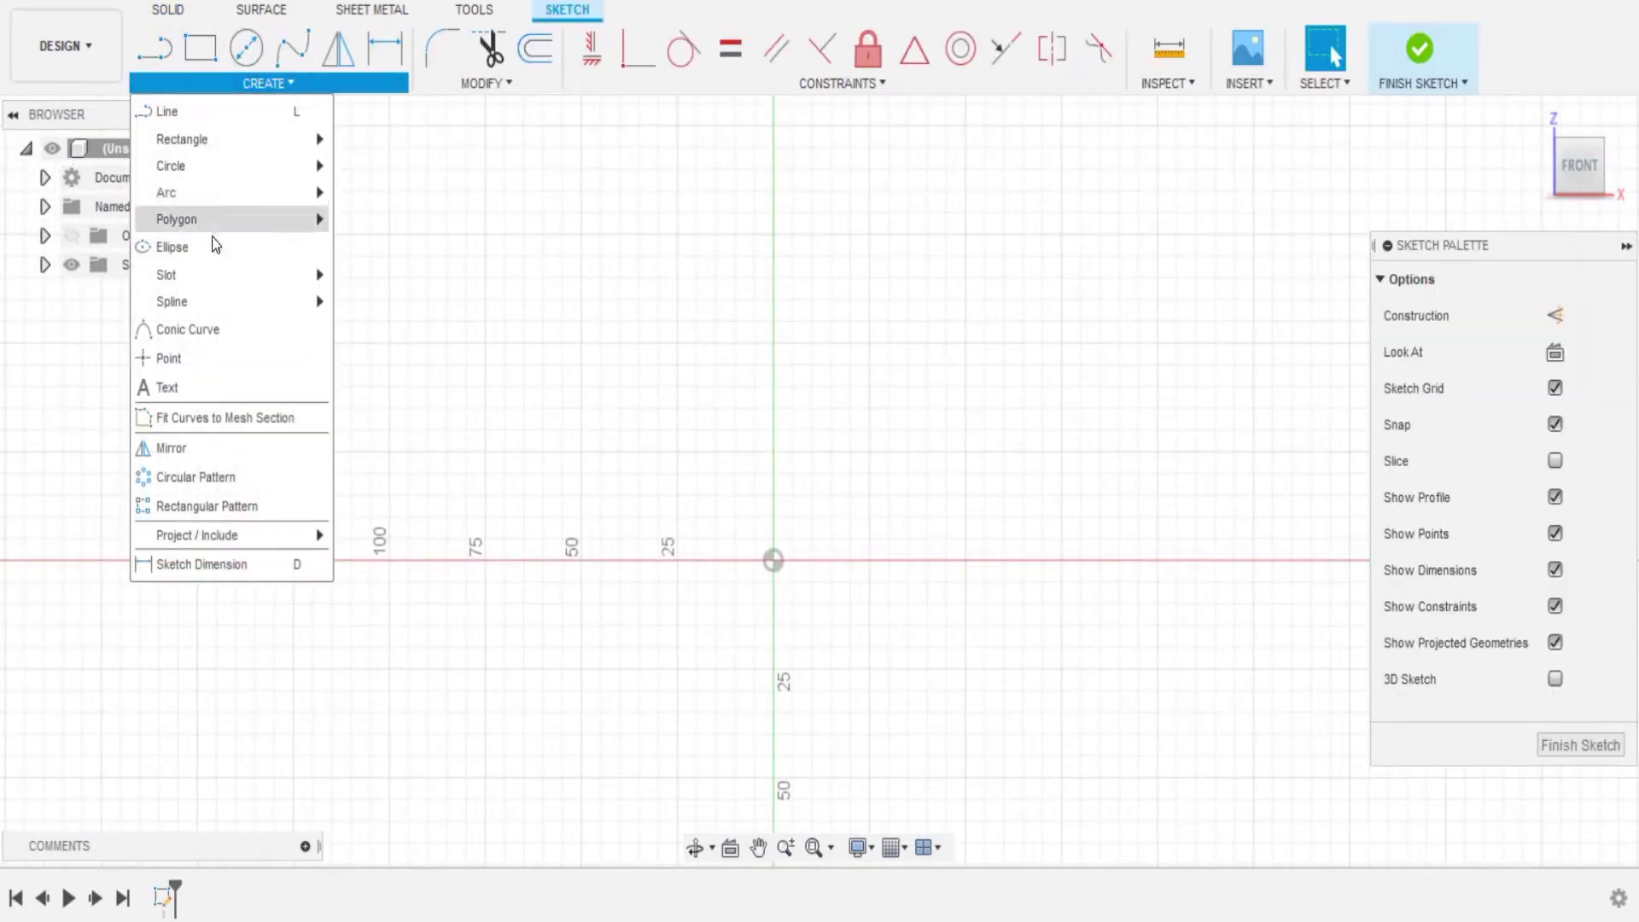
left_click(200, 385)
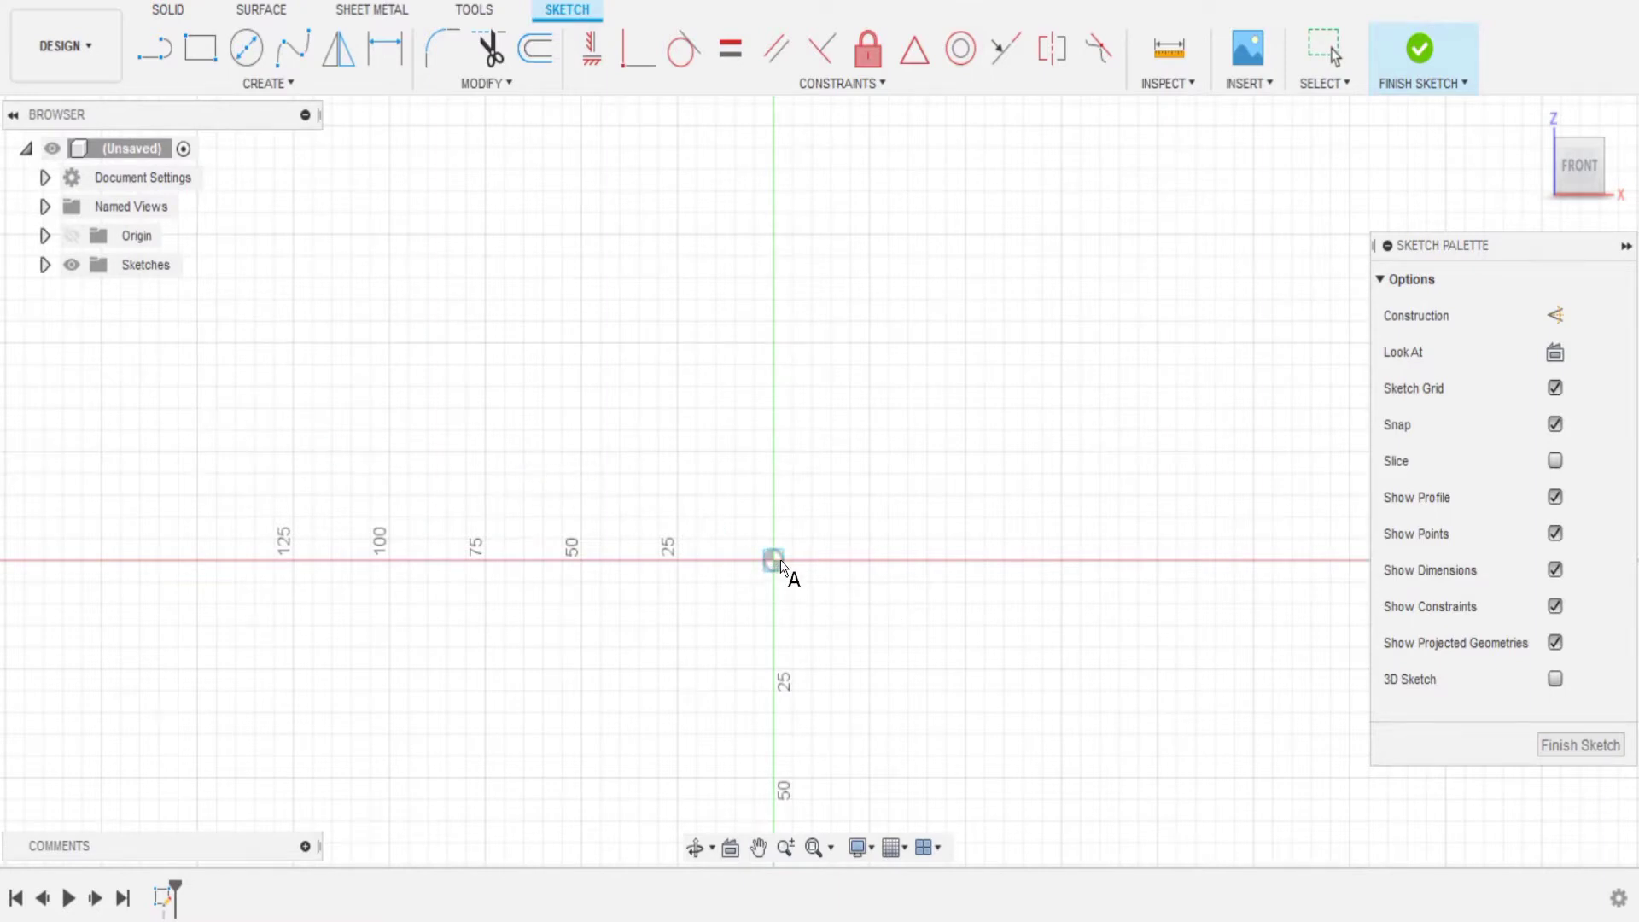
left_click(779, 562)
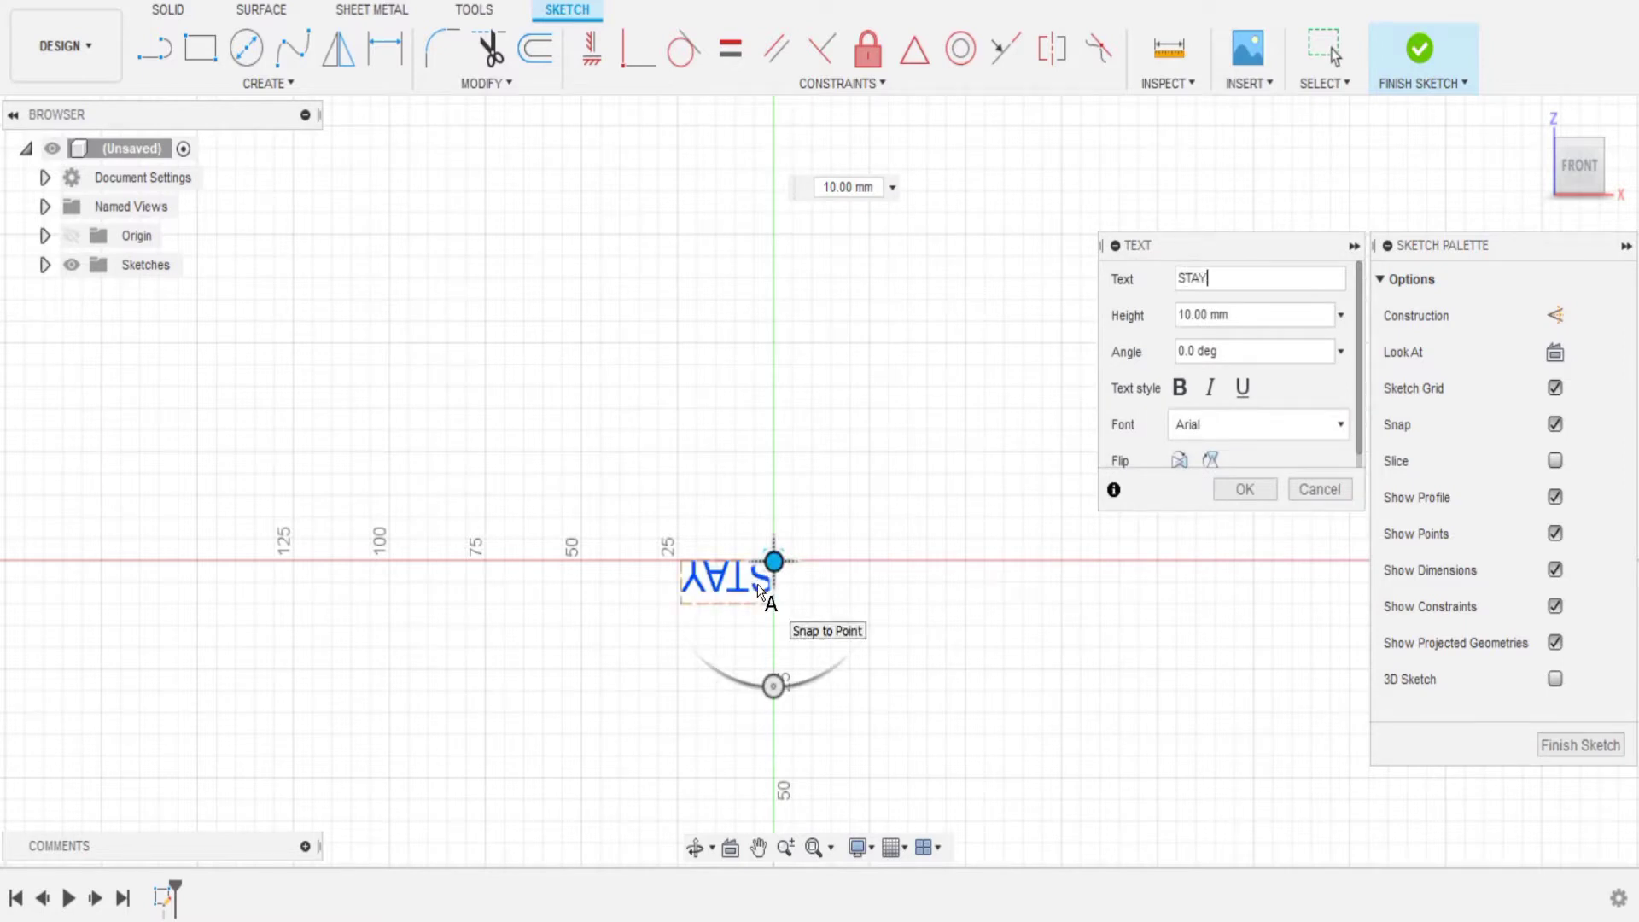
Make the STAY text 20 mm high and bold, rotate it to 180 degrees, and finish the sketch
left_click(1189, 316)
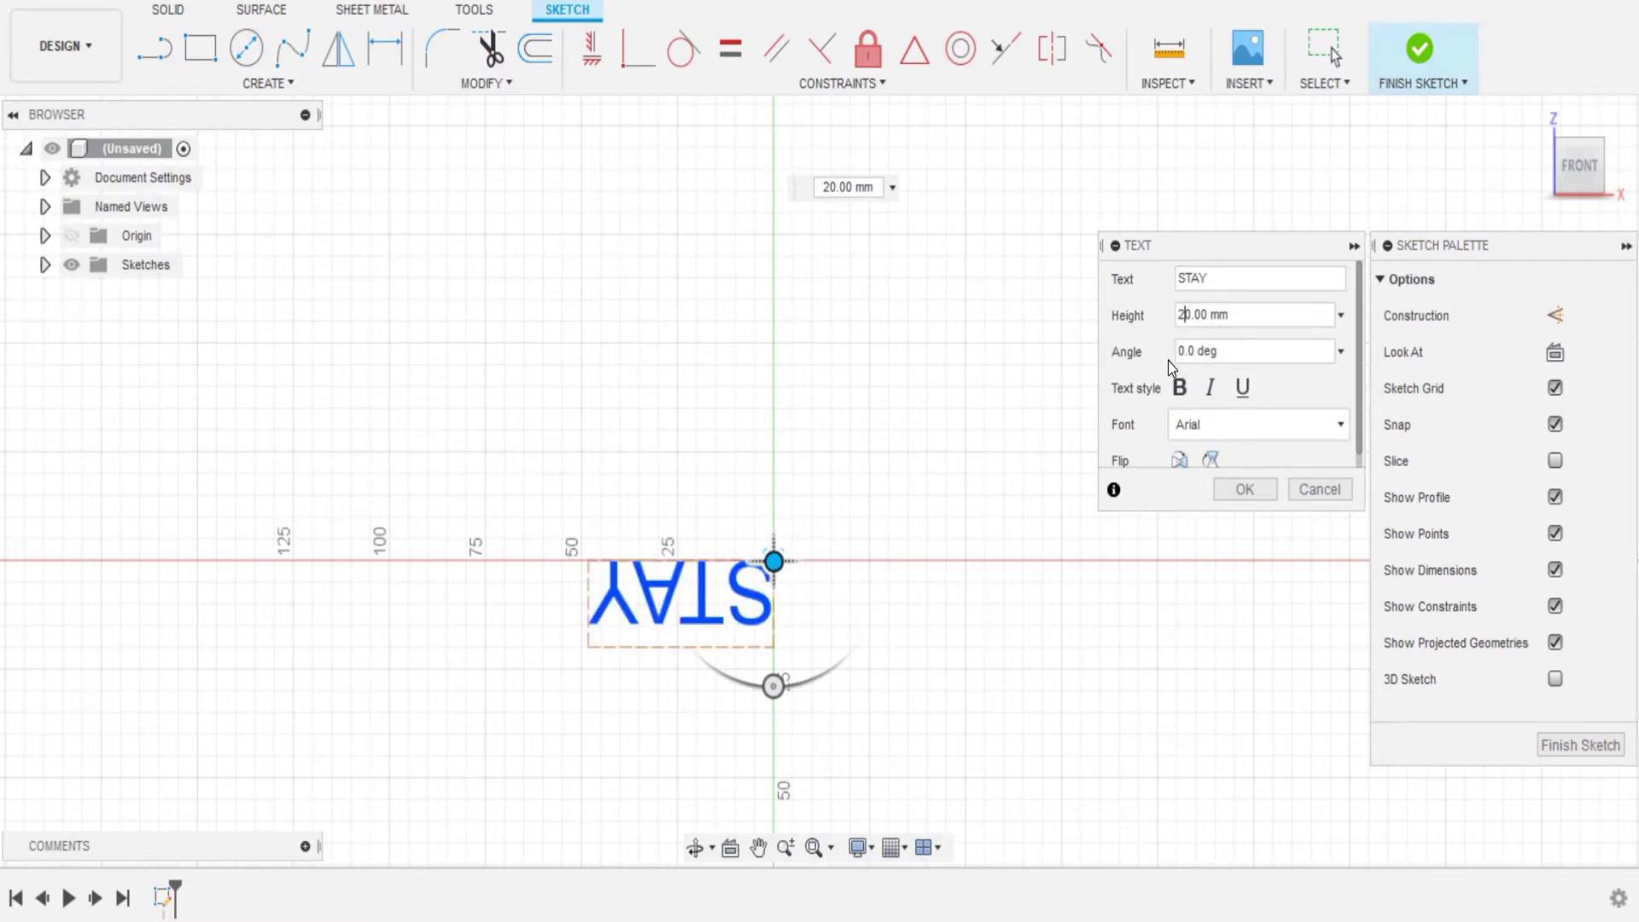
left_click(1179, 389)
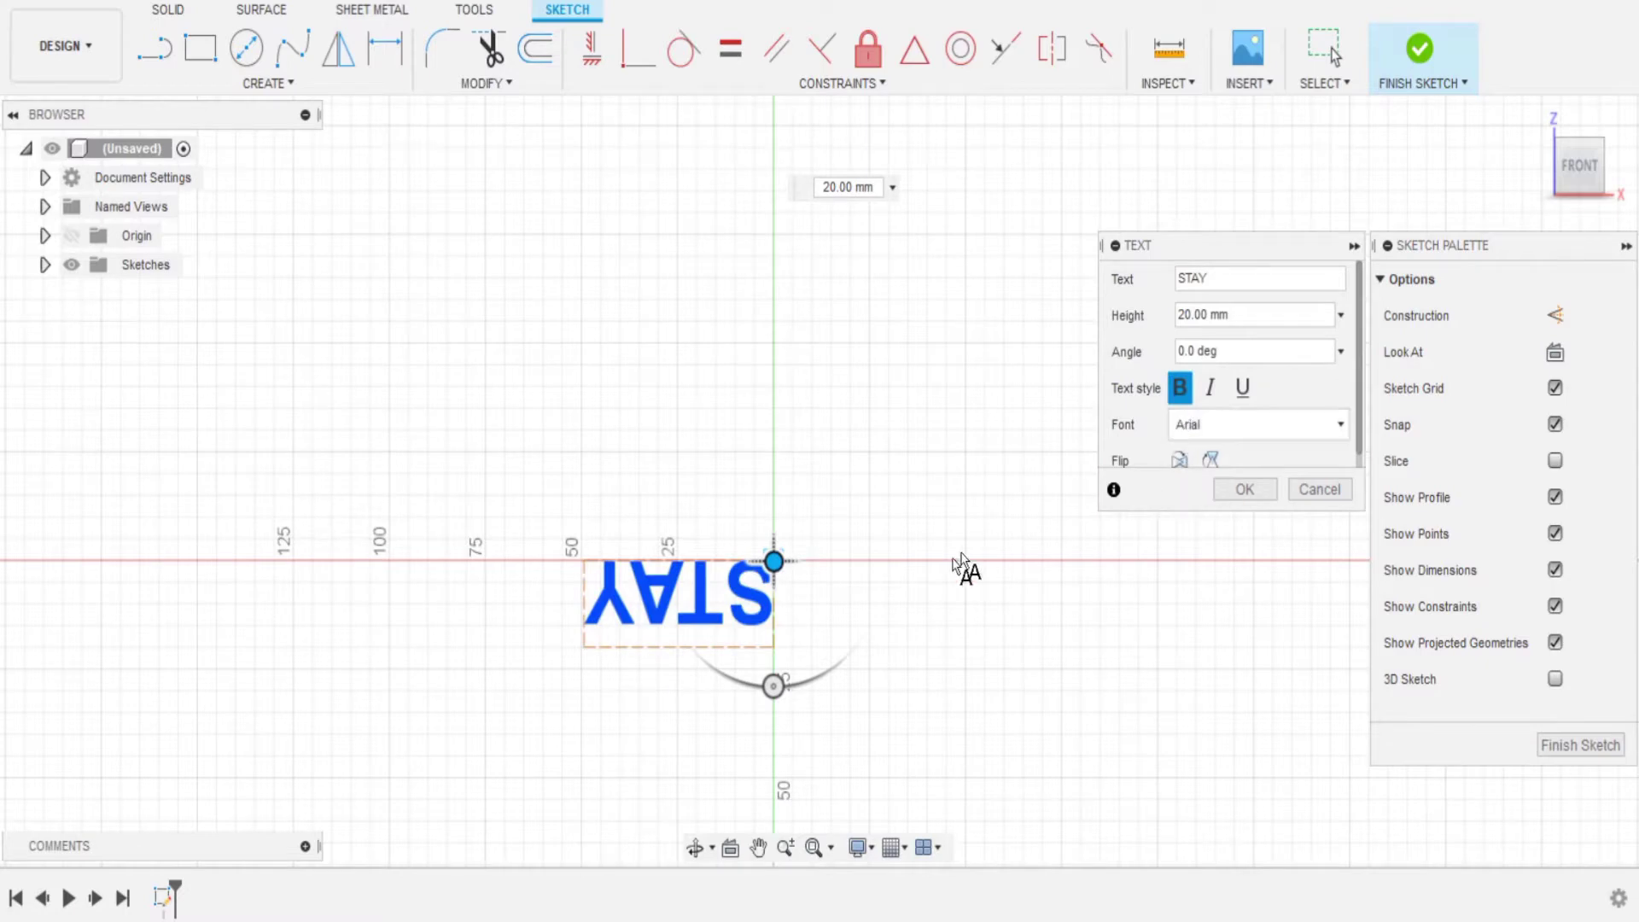
left_click_drag(773, 686, 770, 478)
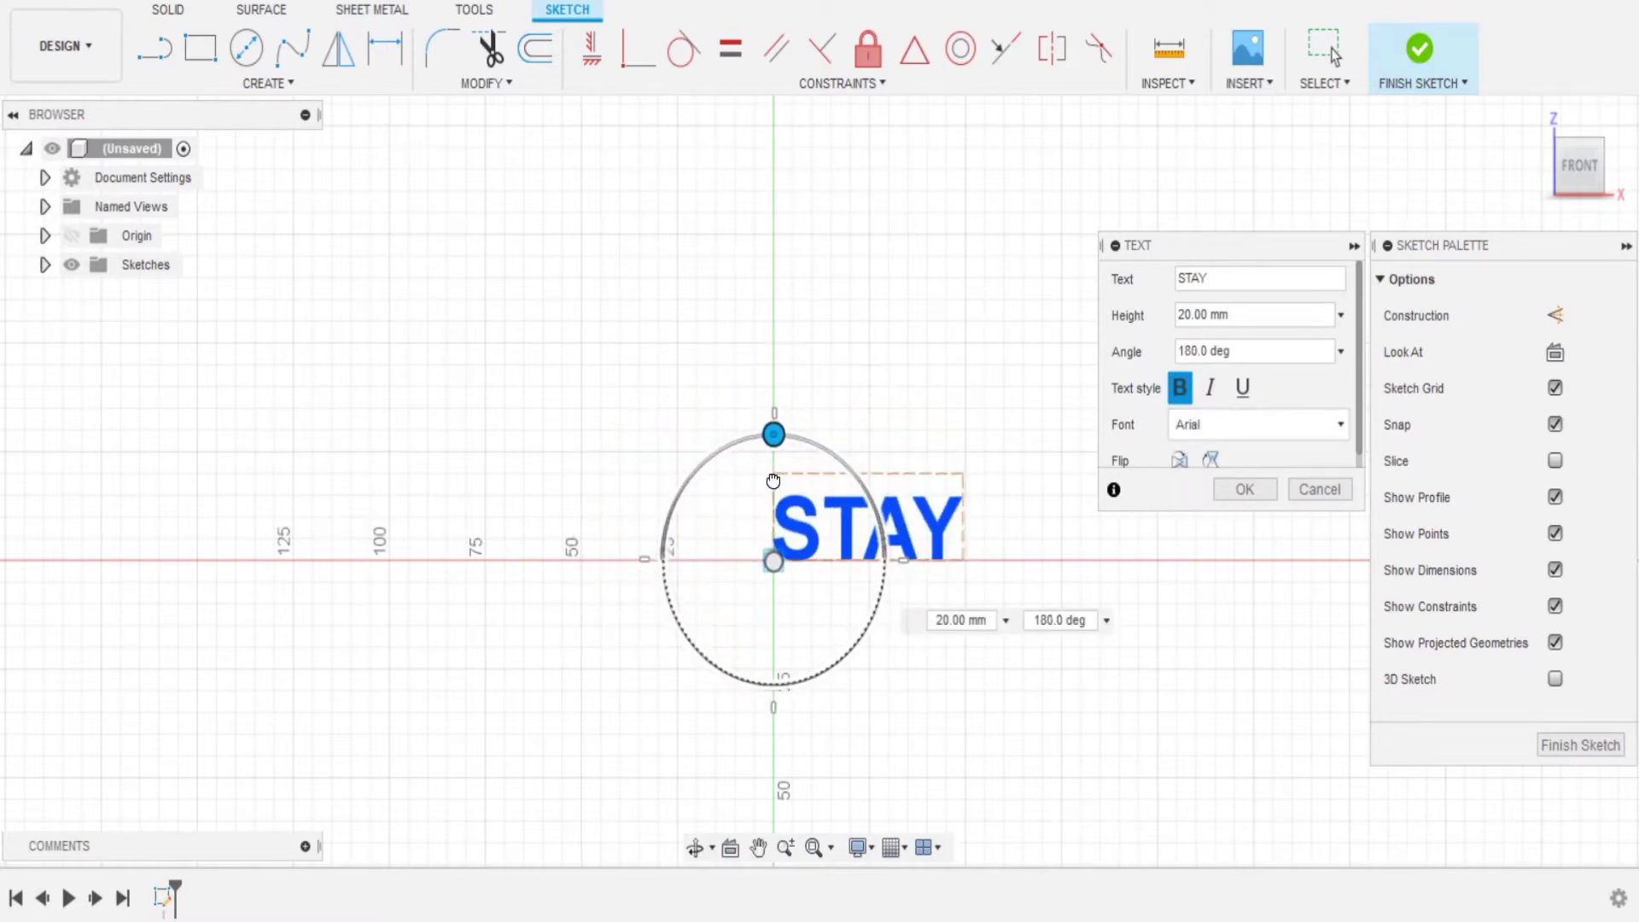
left_click(1261, 492)
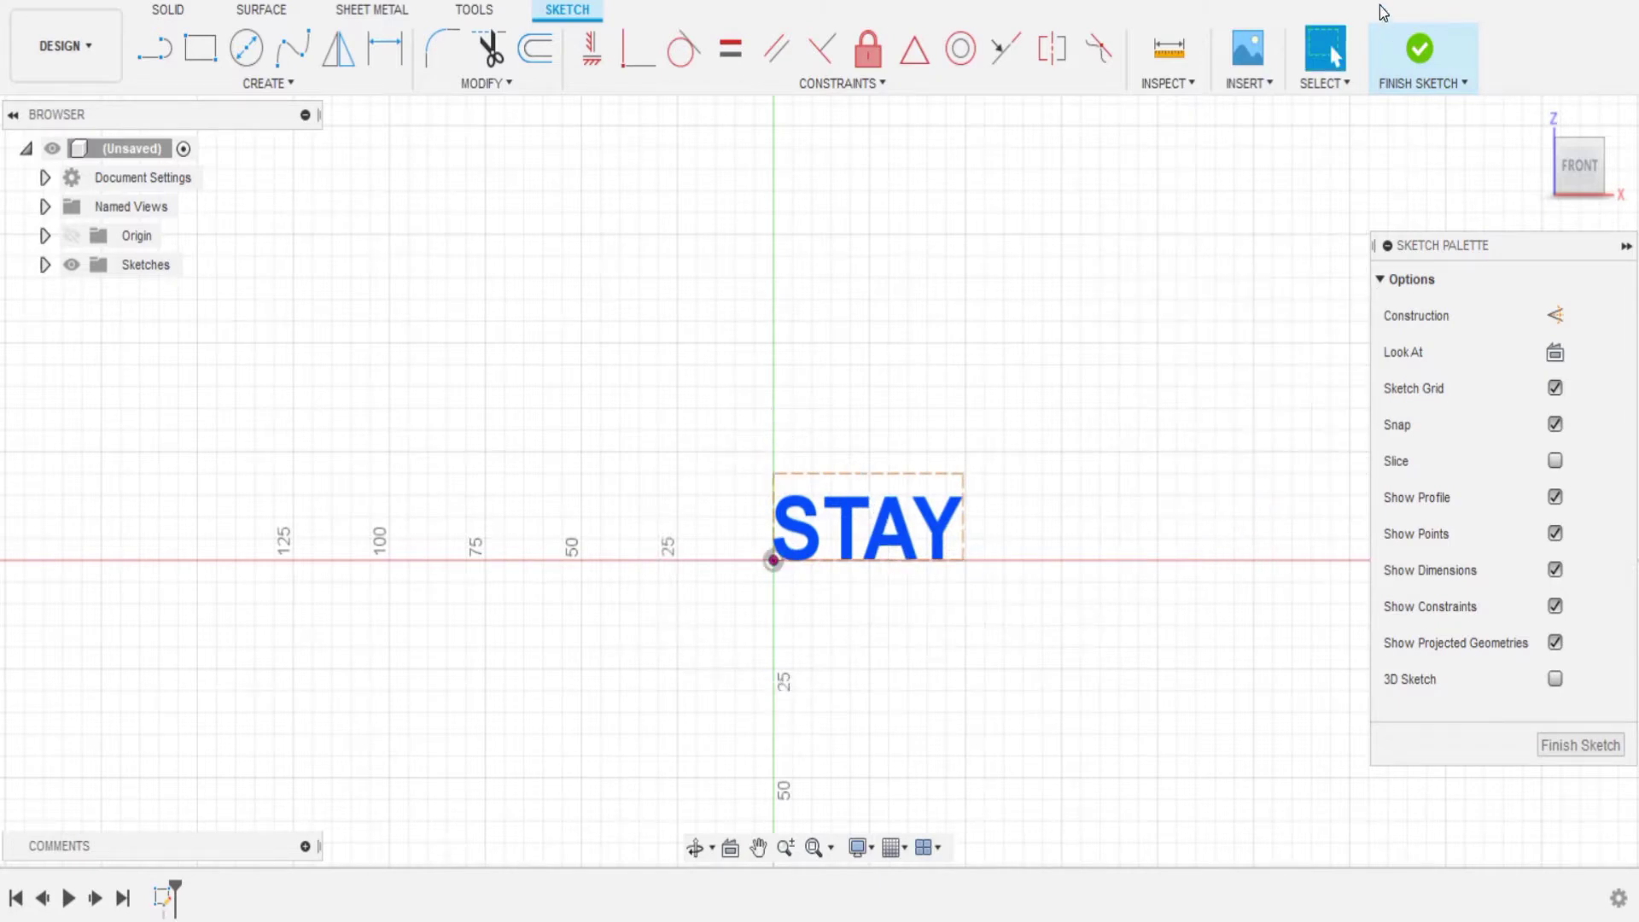
left_click(1416, 65)
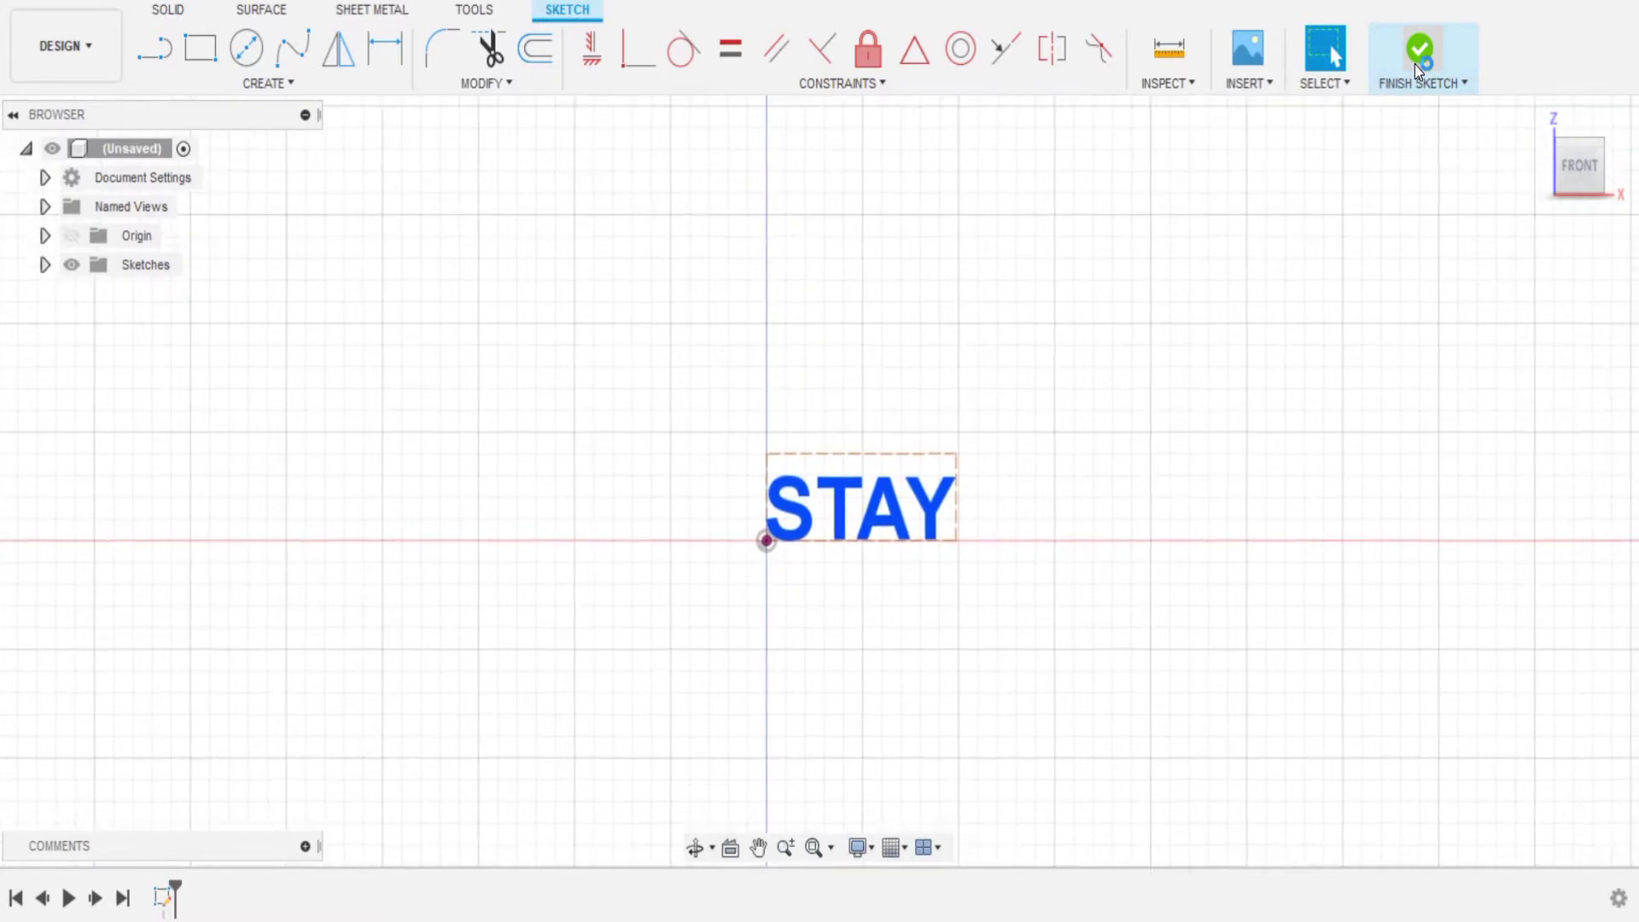
Extrude the STAY text 165 mm backward from the front plane as a new body
mouse_move(1579, 175)
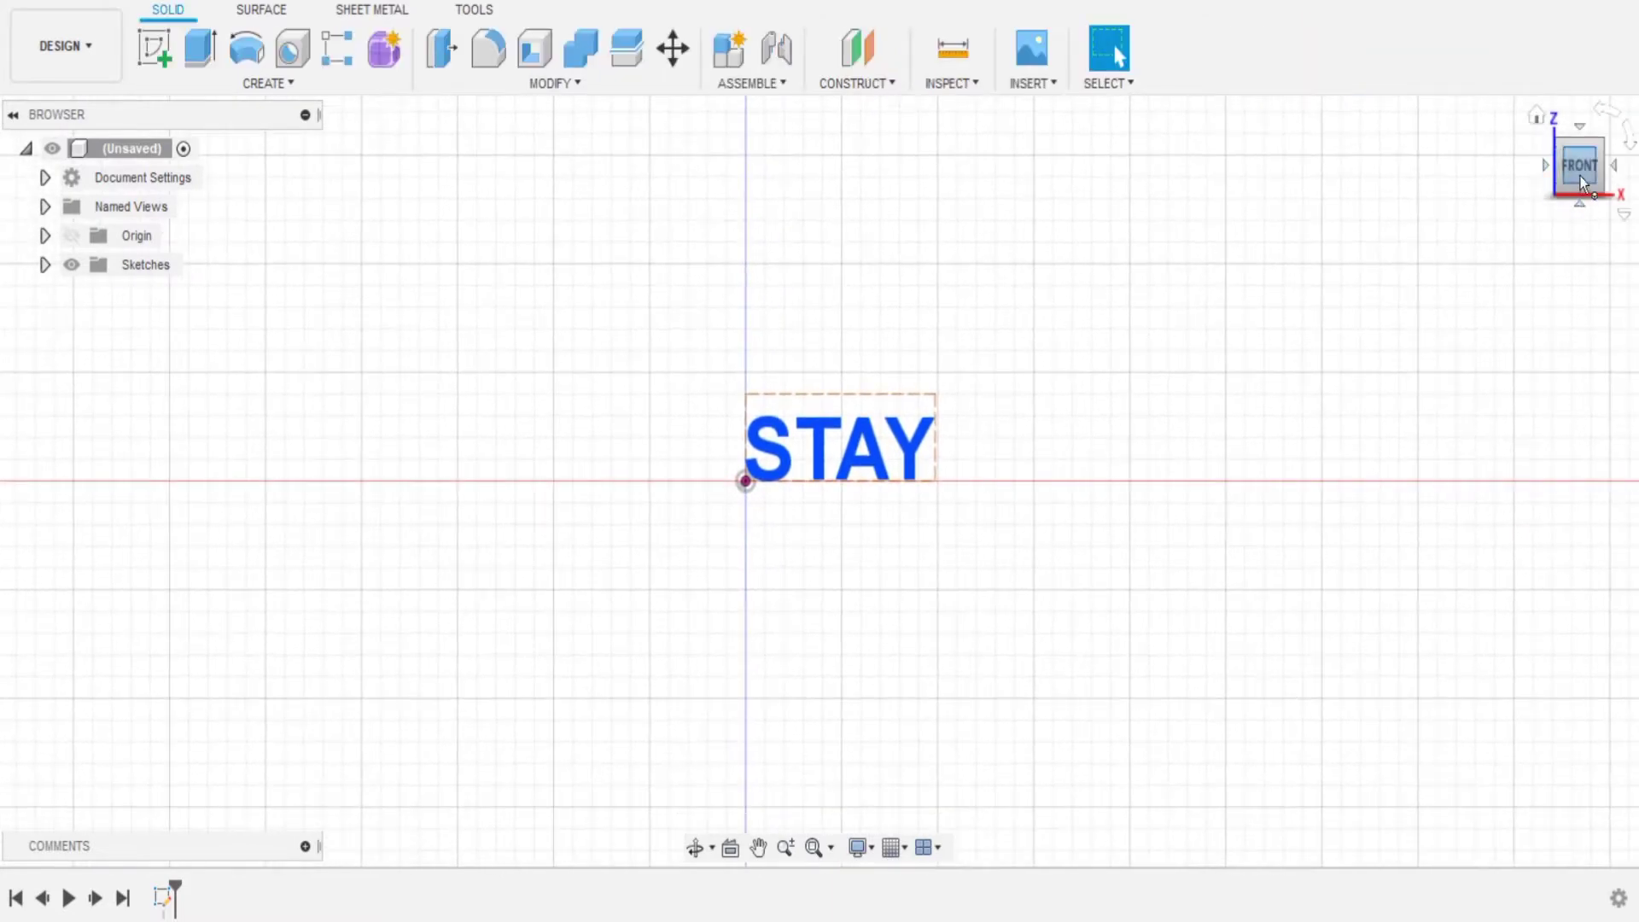
left_click_drag(1581, 179, 1576, 231)
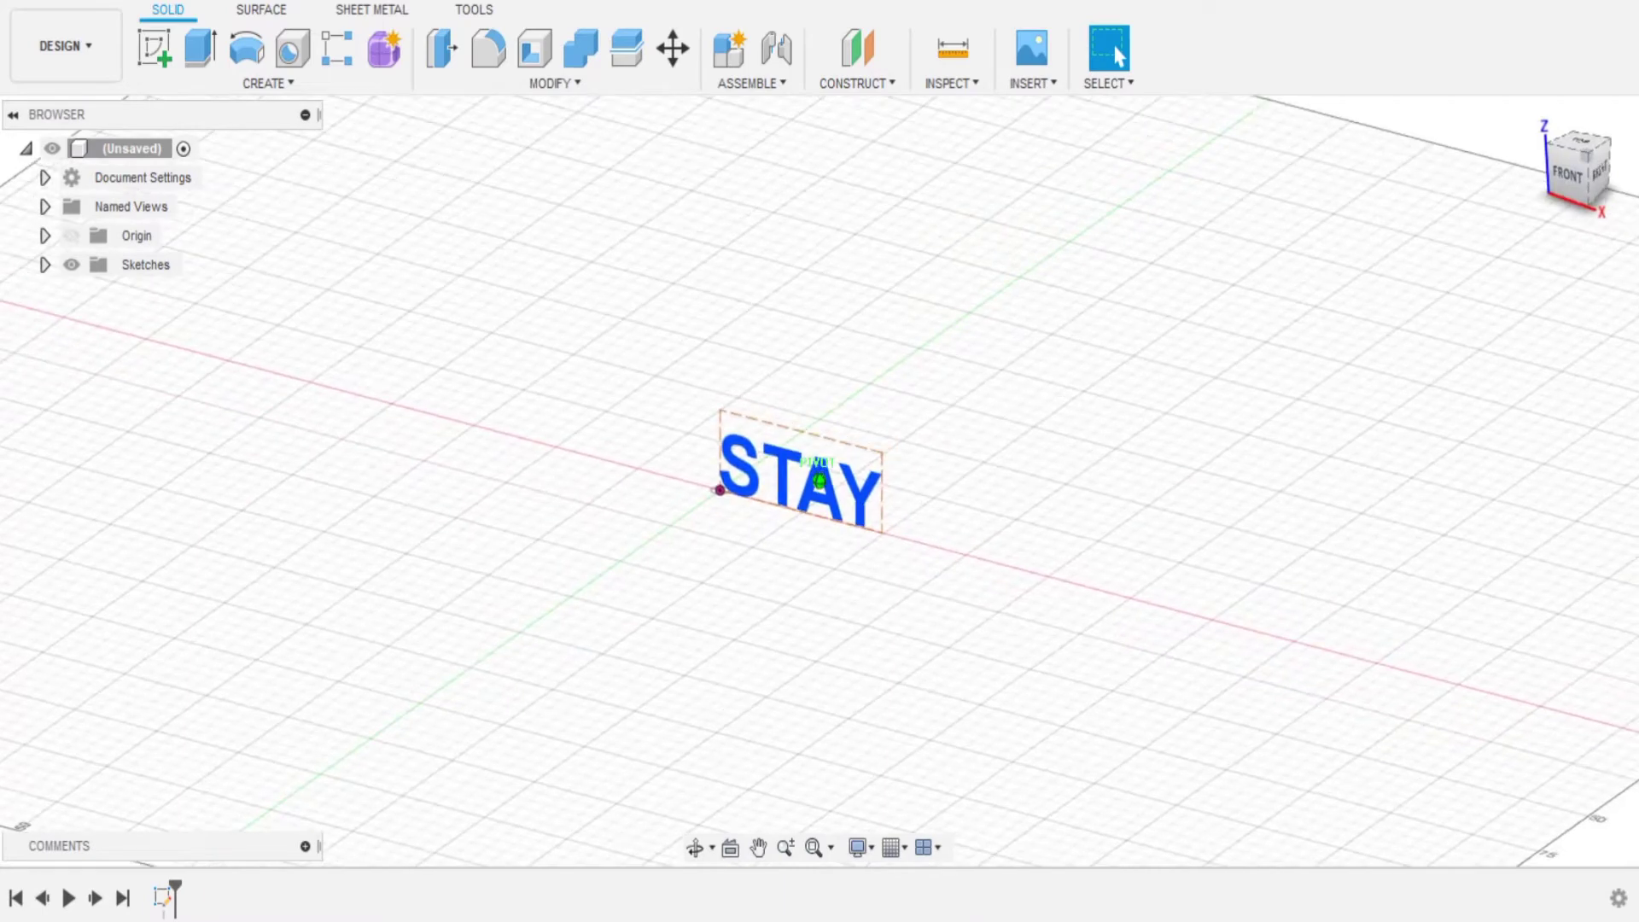
left_click(205, 67)
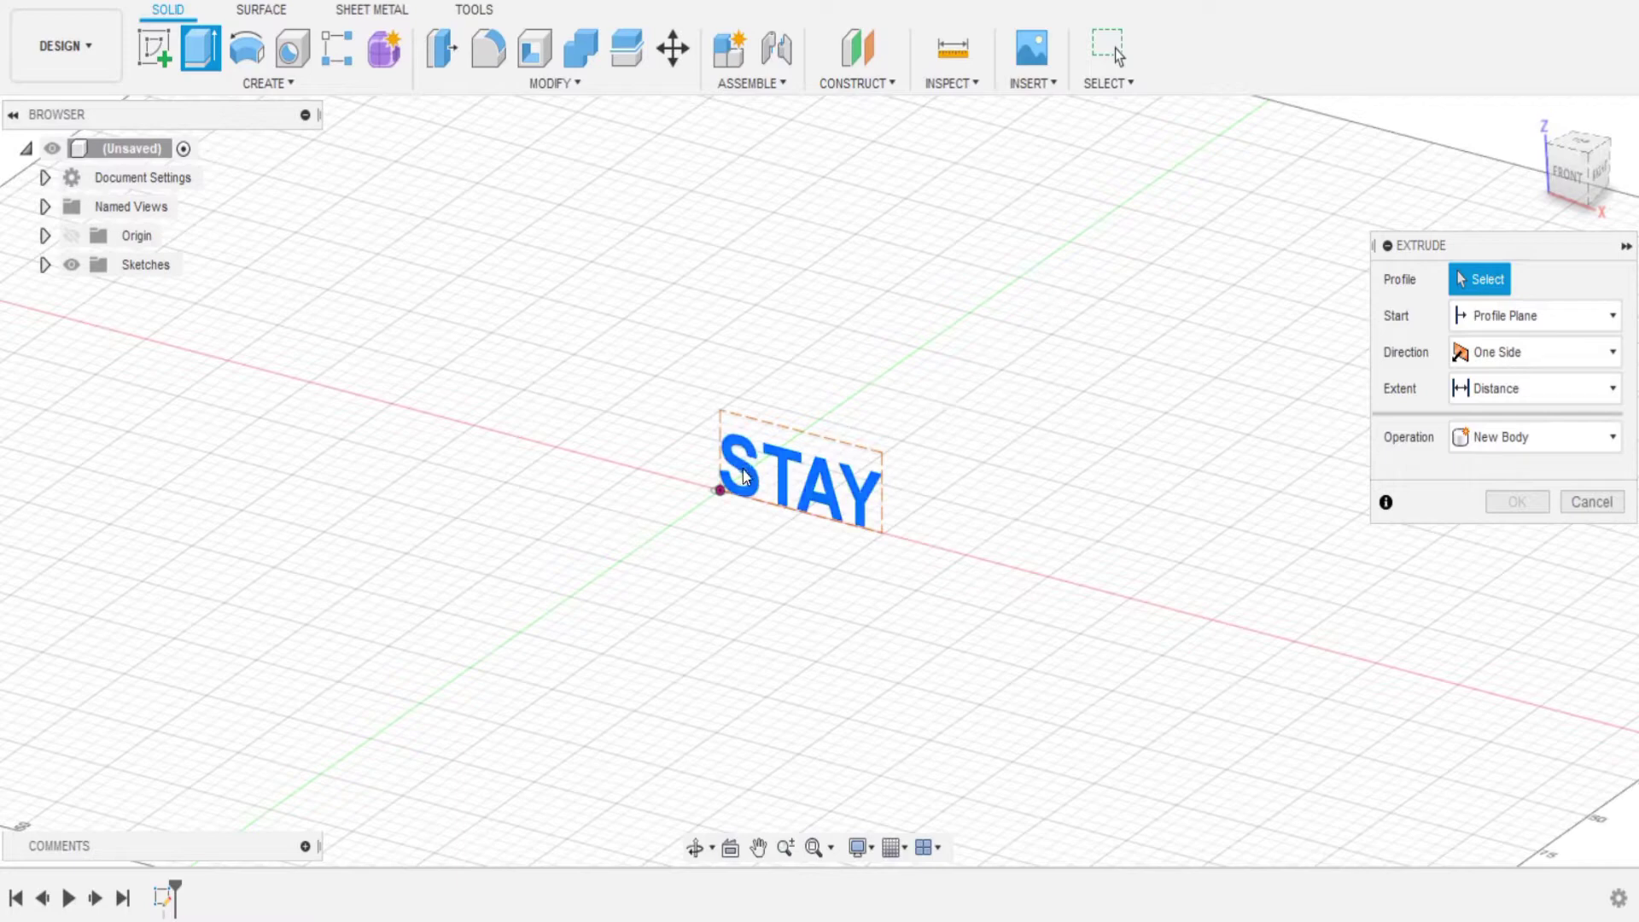
left_click(822, 475)
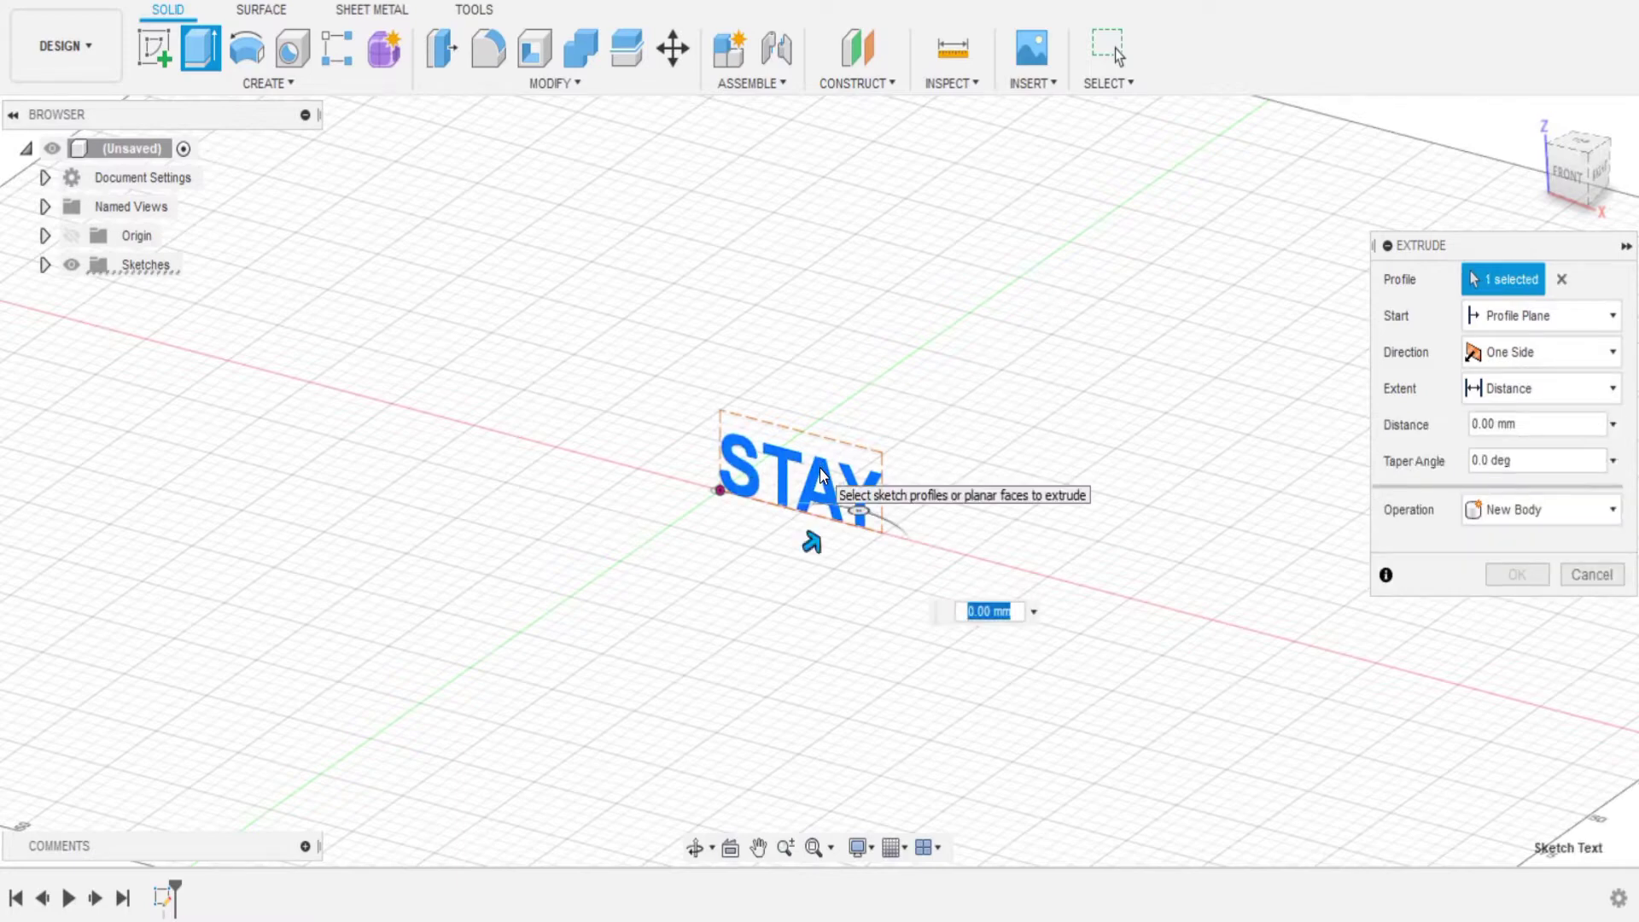
left_click_drag(820, 543, 1144, 305)
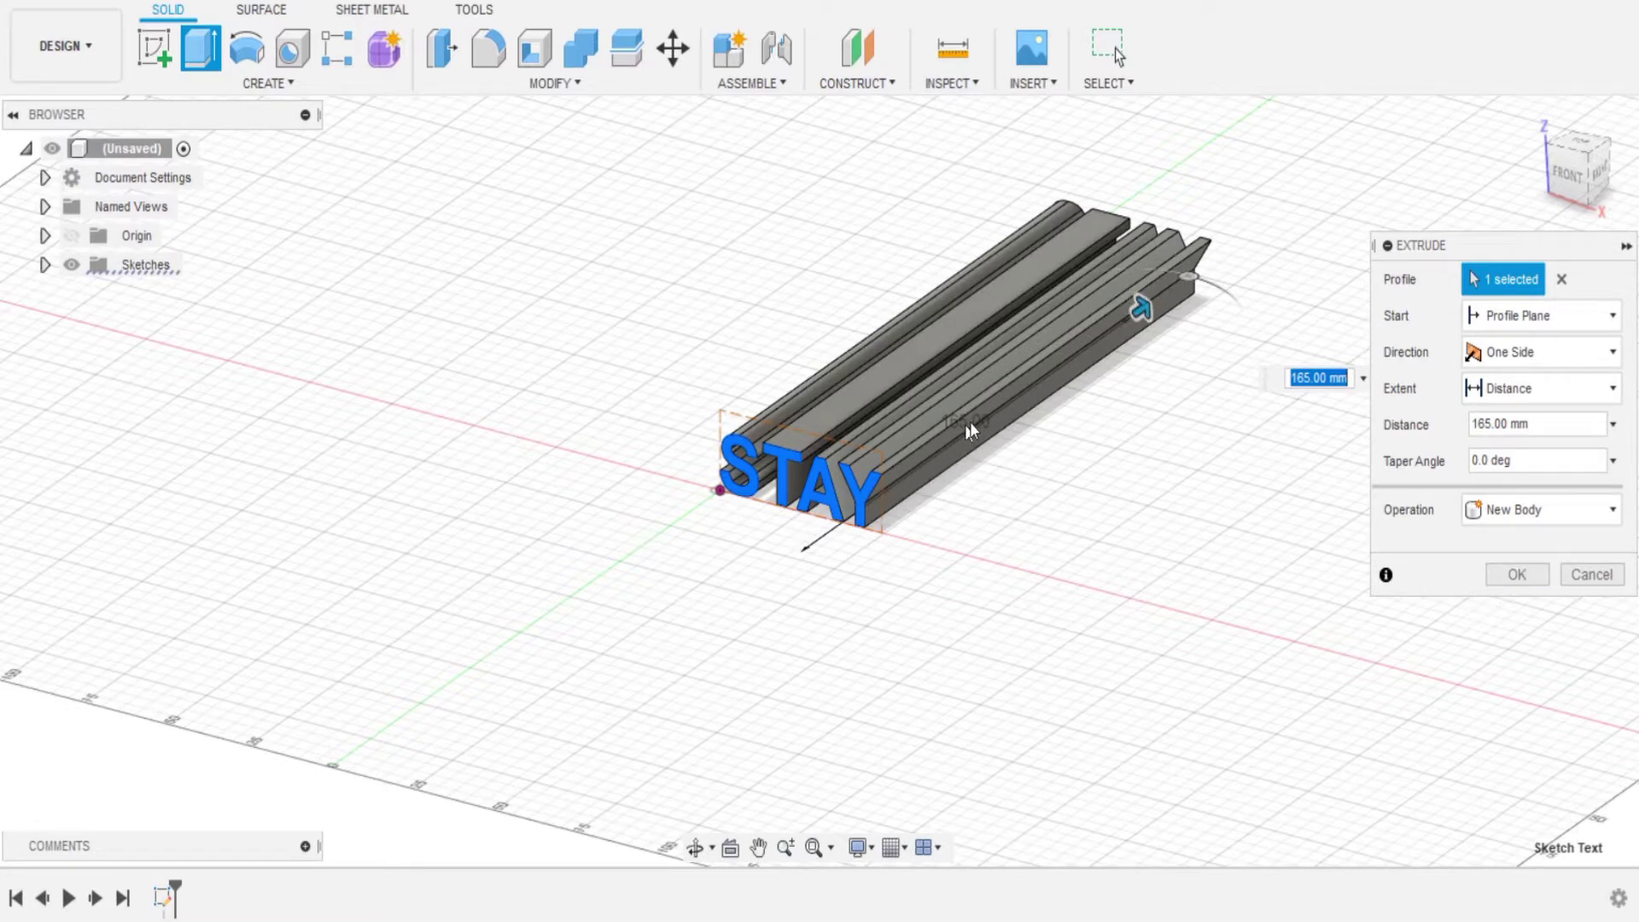
left_click(1517, 575)
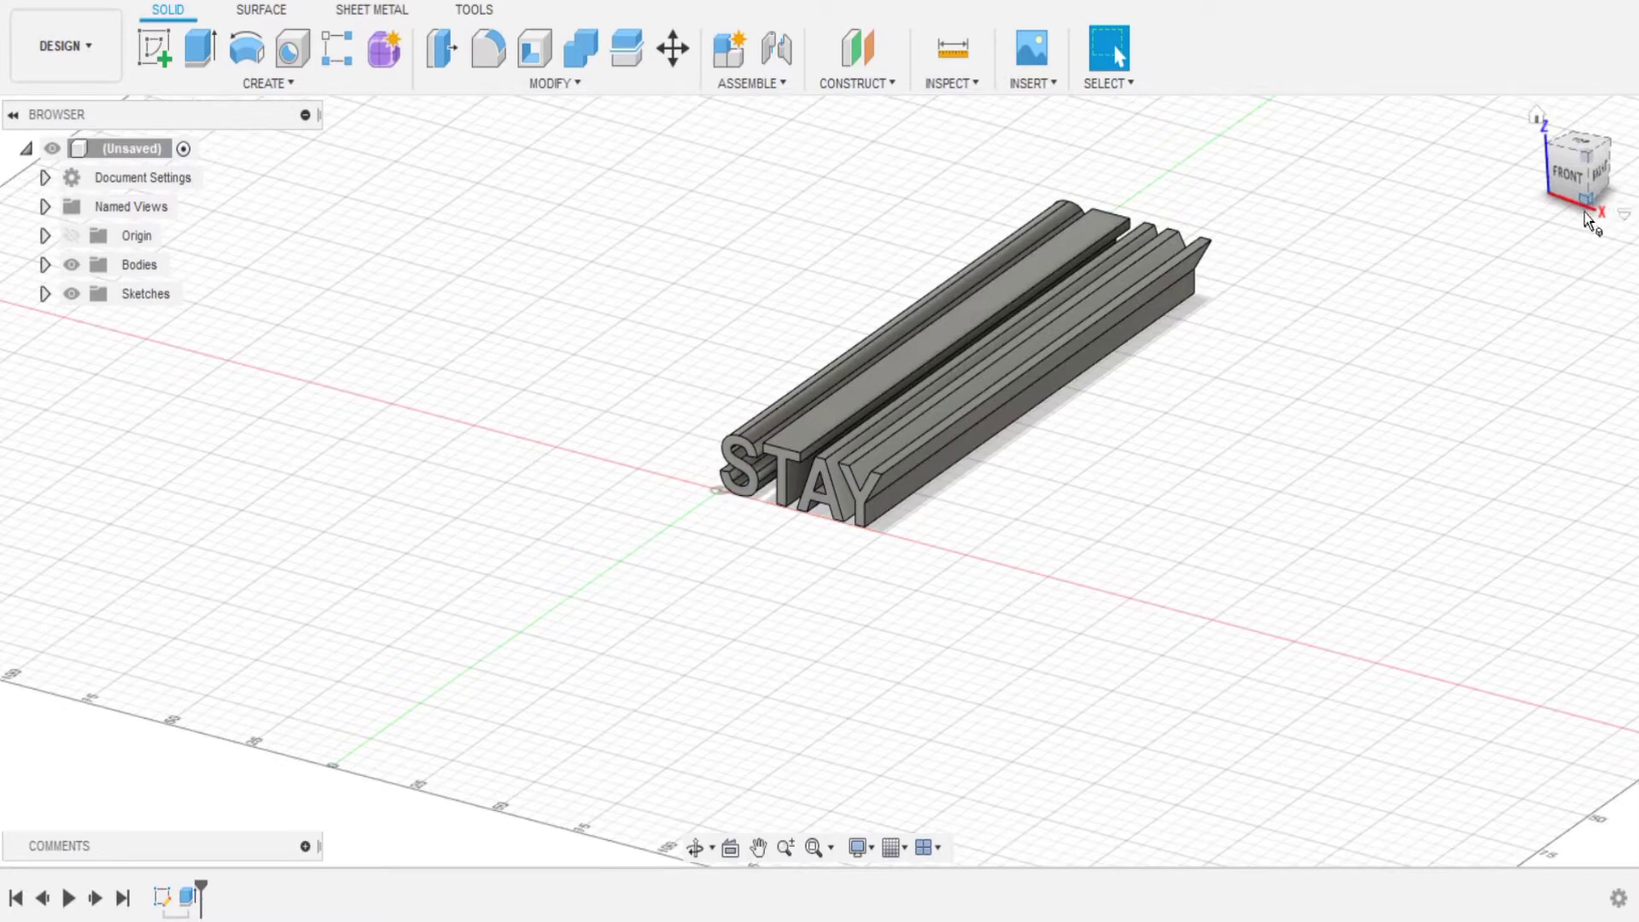
Start a sketch on the YZ plane in the right view and place the text "SAFE" at the origin
left_click(1598, 175)
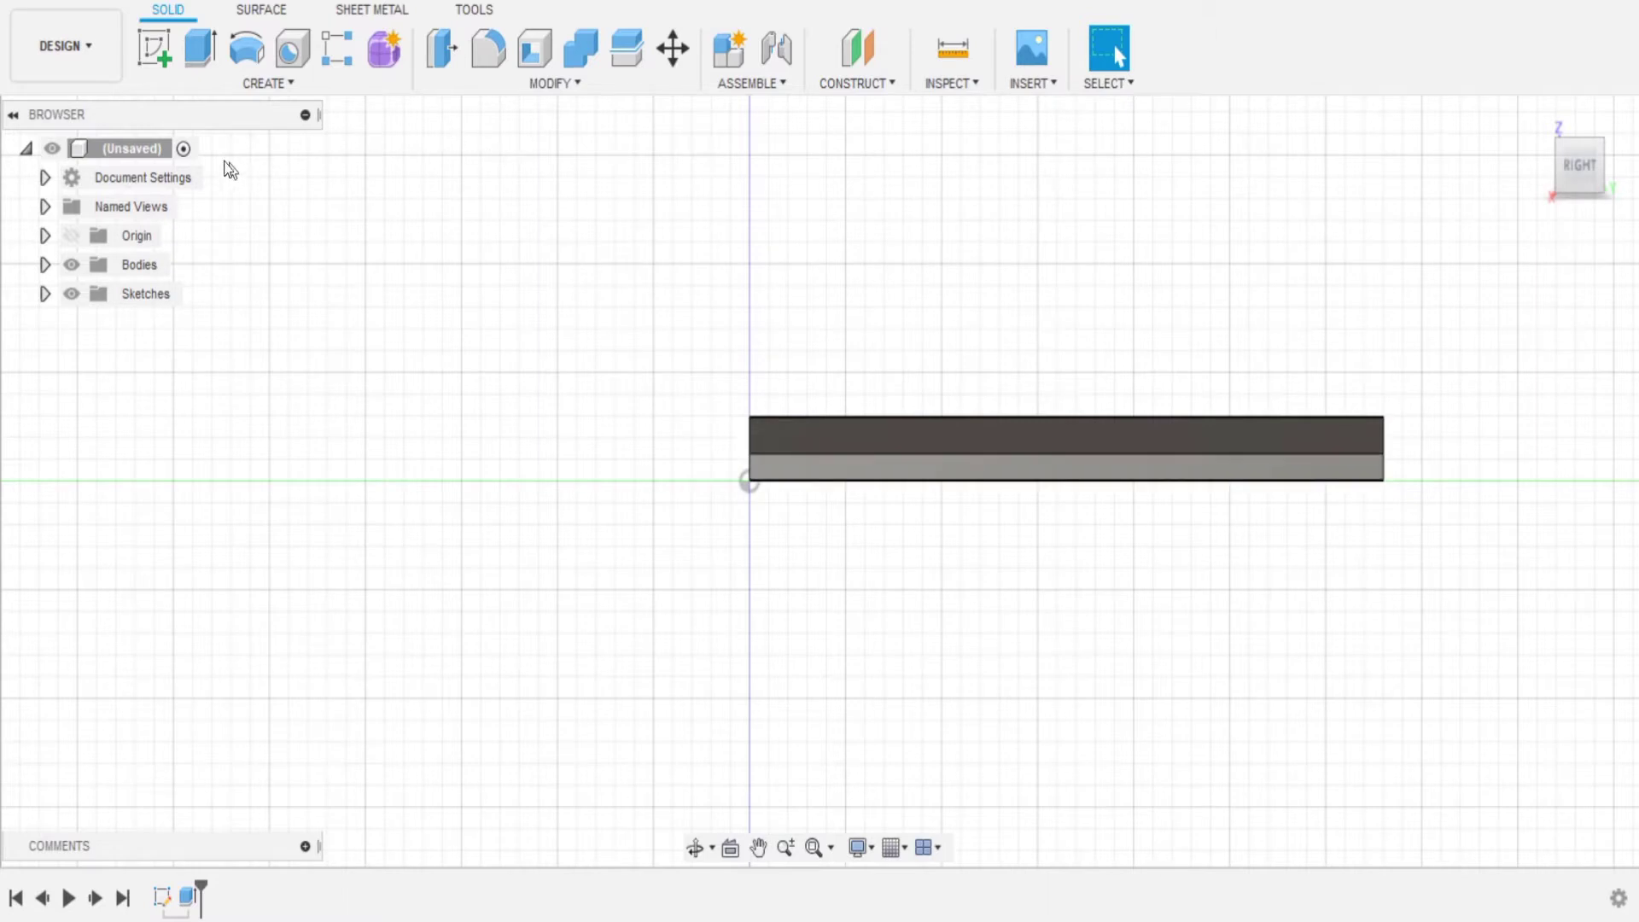
left_click(169, 63)
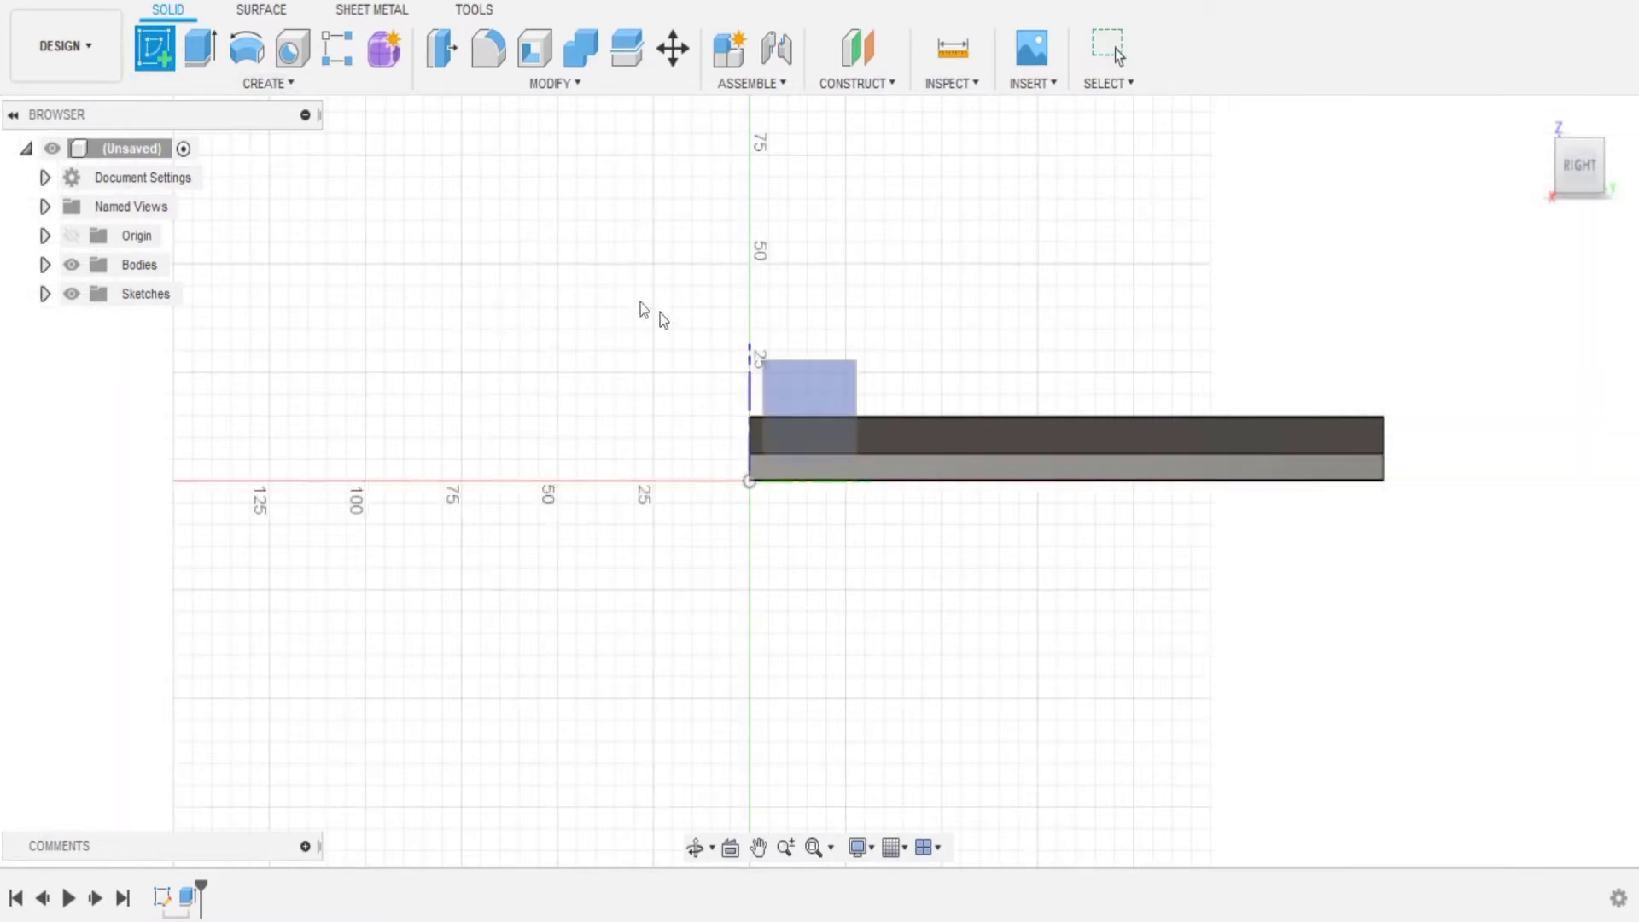
left_click(803, 372)
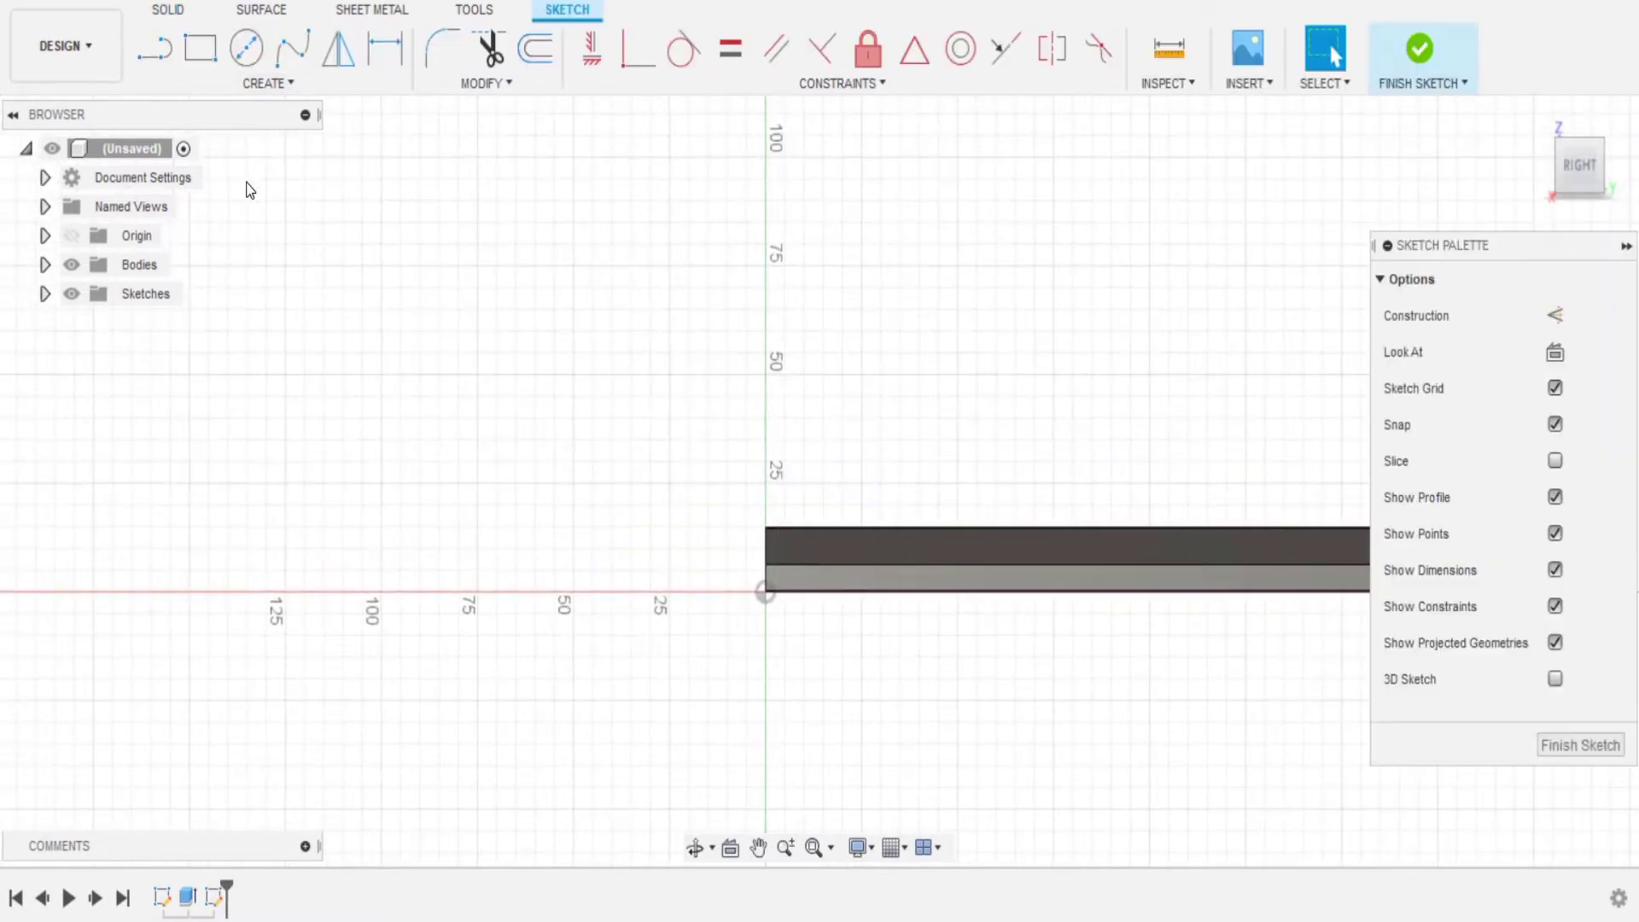
left_click(282, 90)
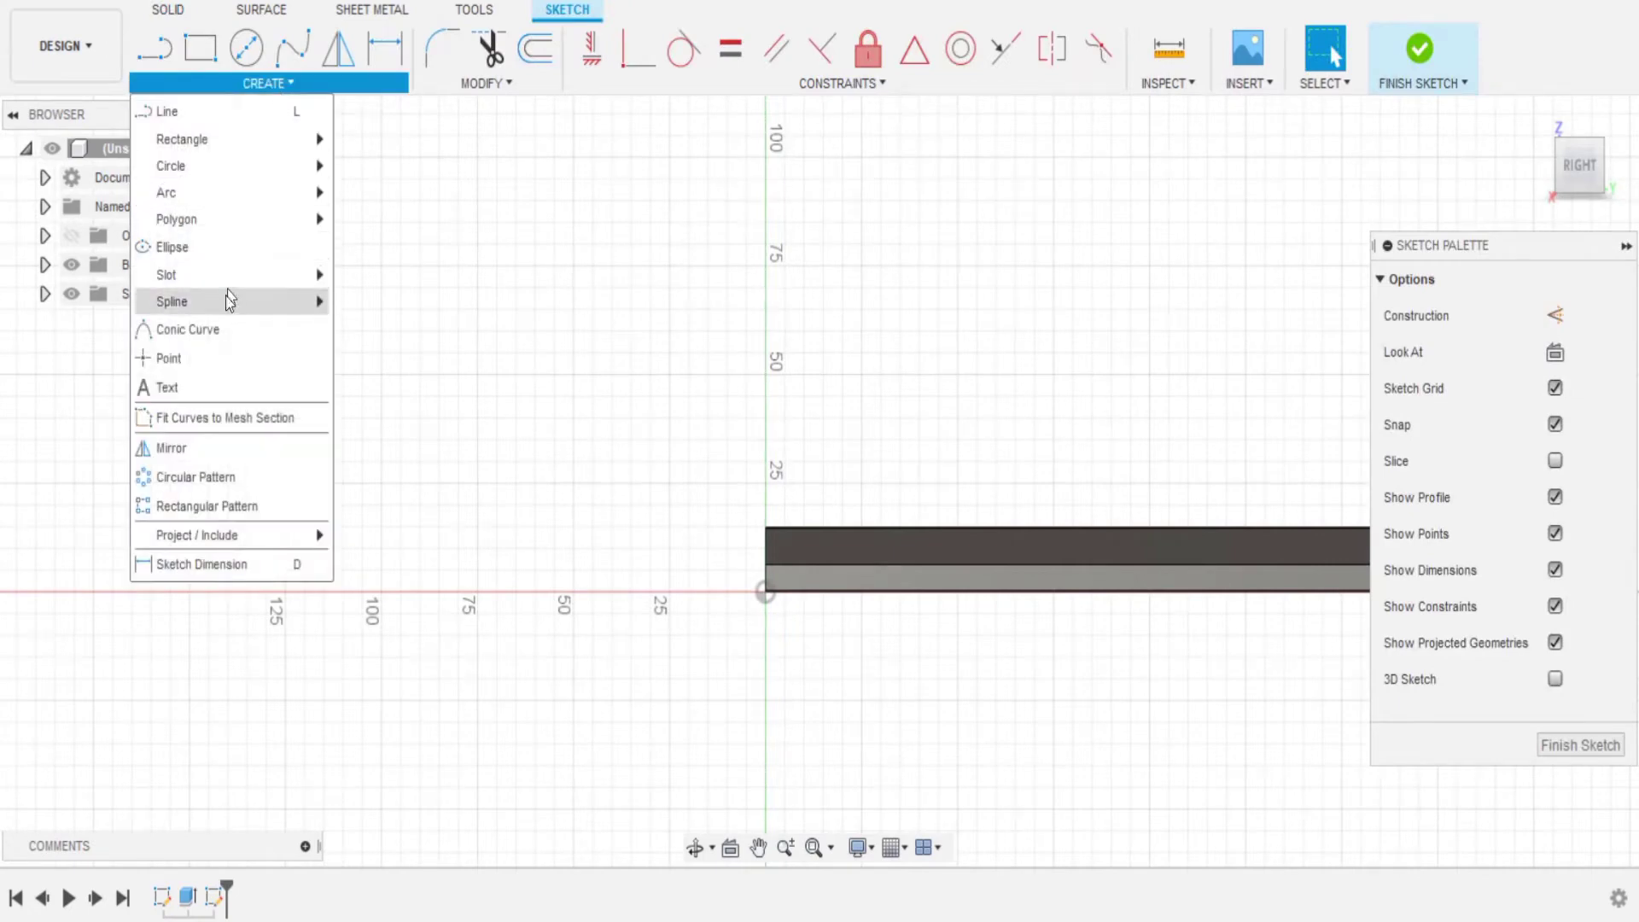
left_click(215, 387)
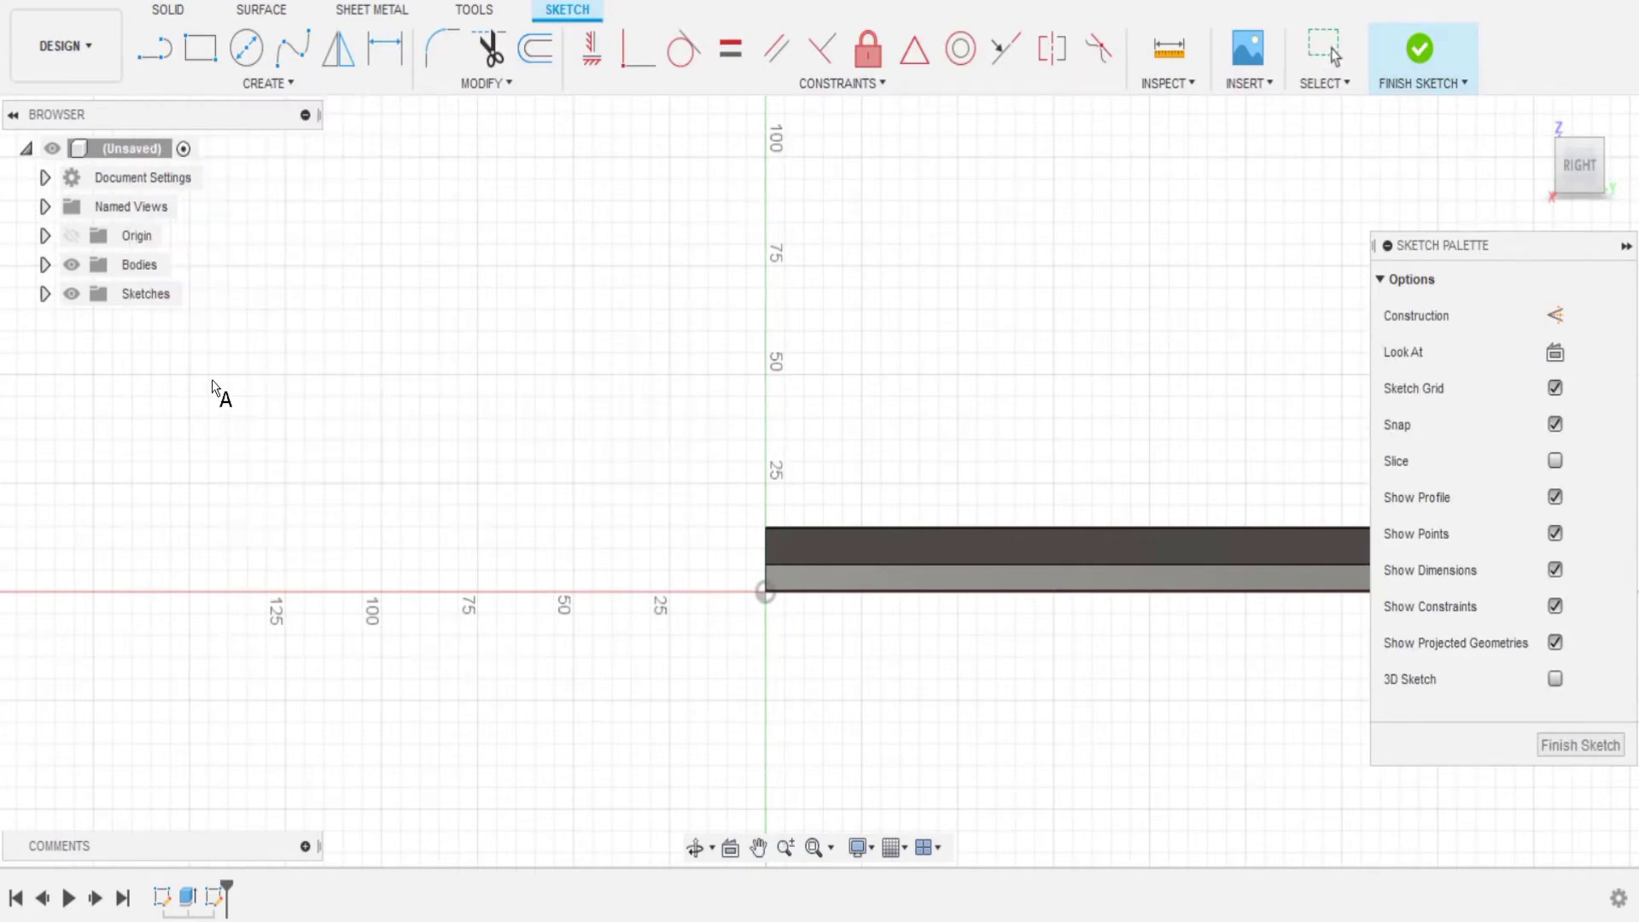
left_click(764, 591)
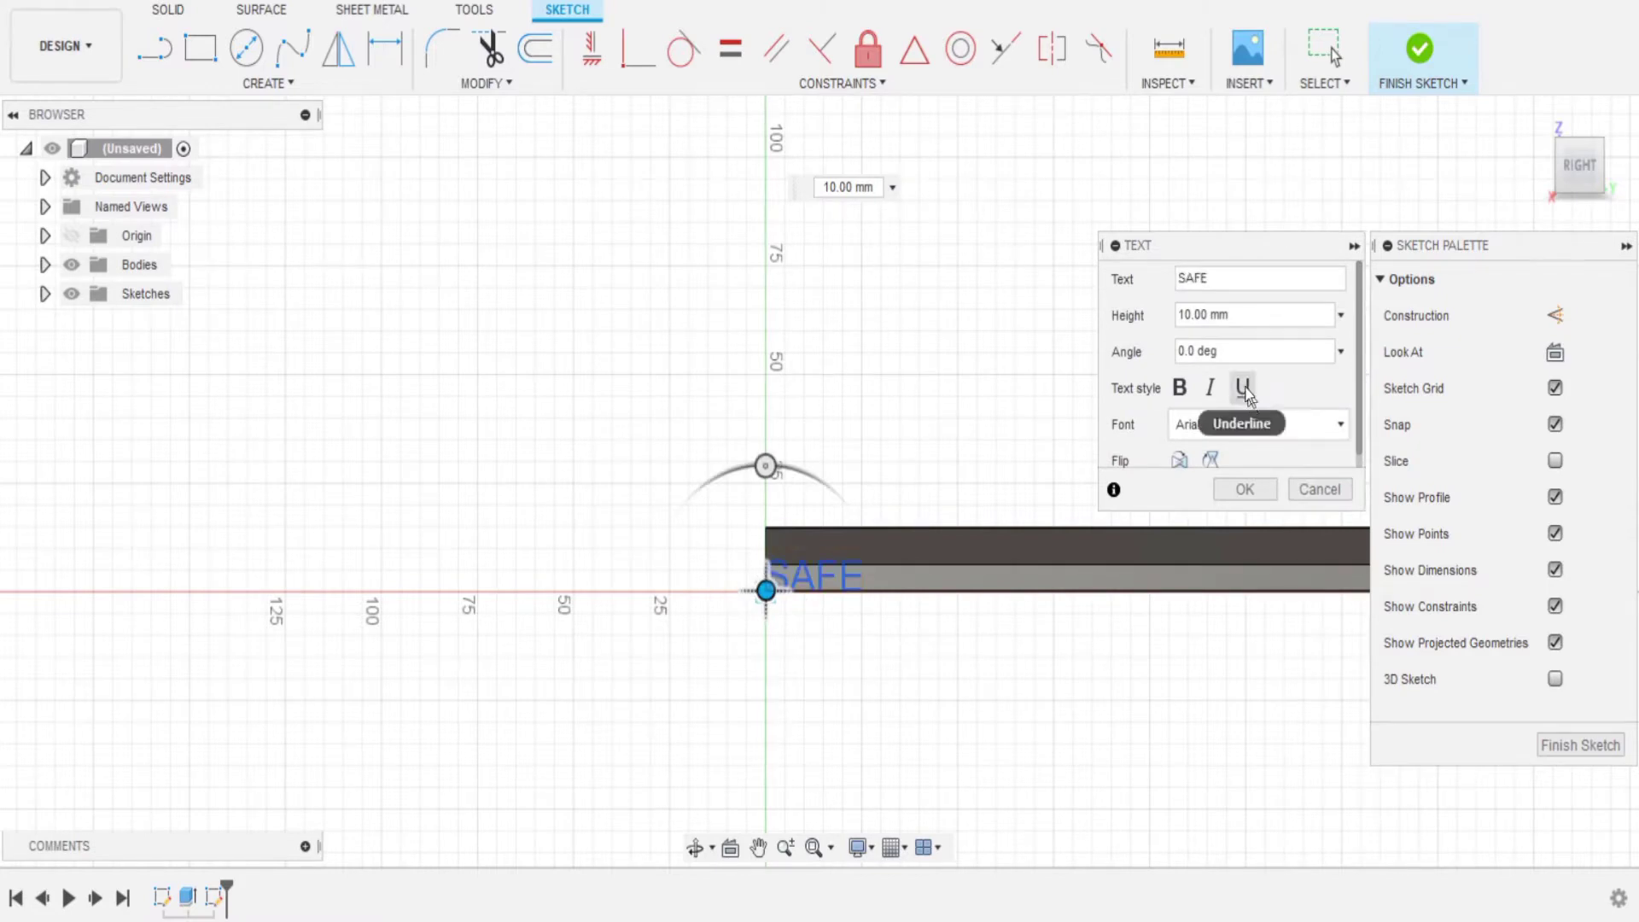
Set the SAFE text to 20 mm height and bold, and finish the sketch
left_click(1183, 315)
key("BackSpace")
type("2")
left_click(1181, 392)
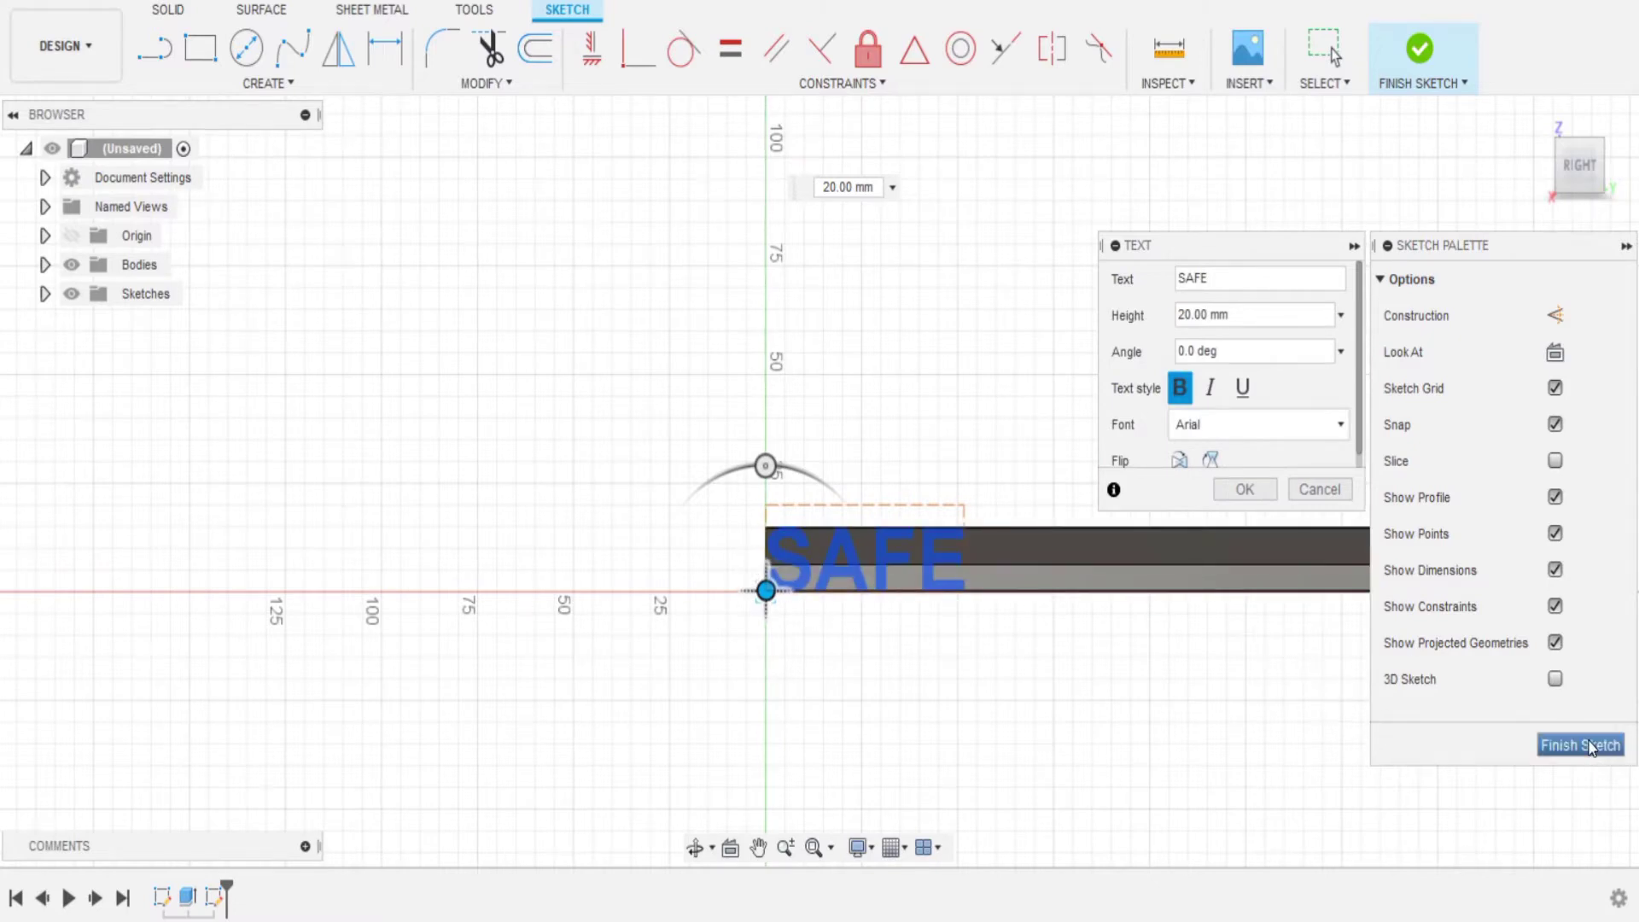
left_click(1590, 745)
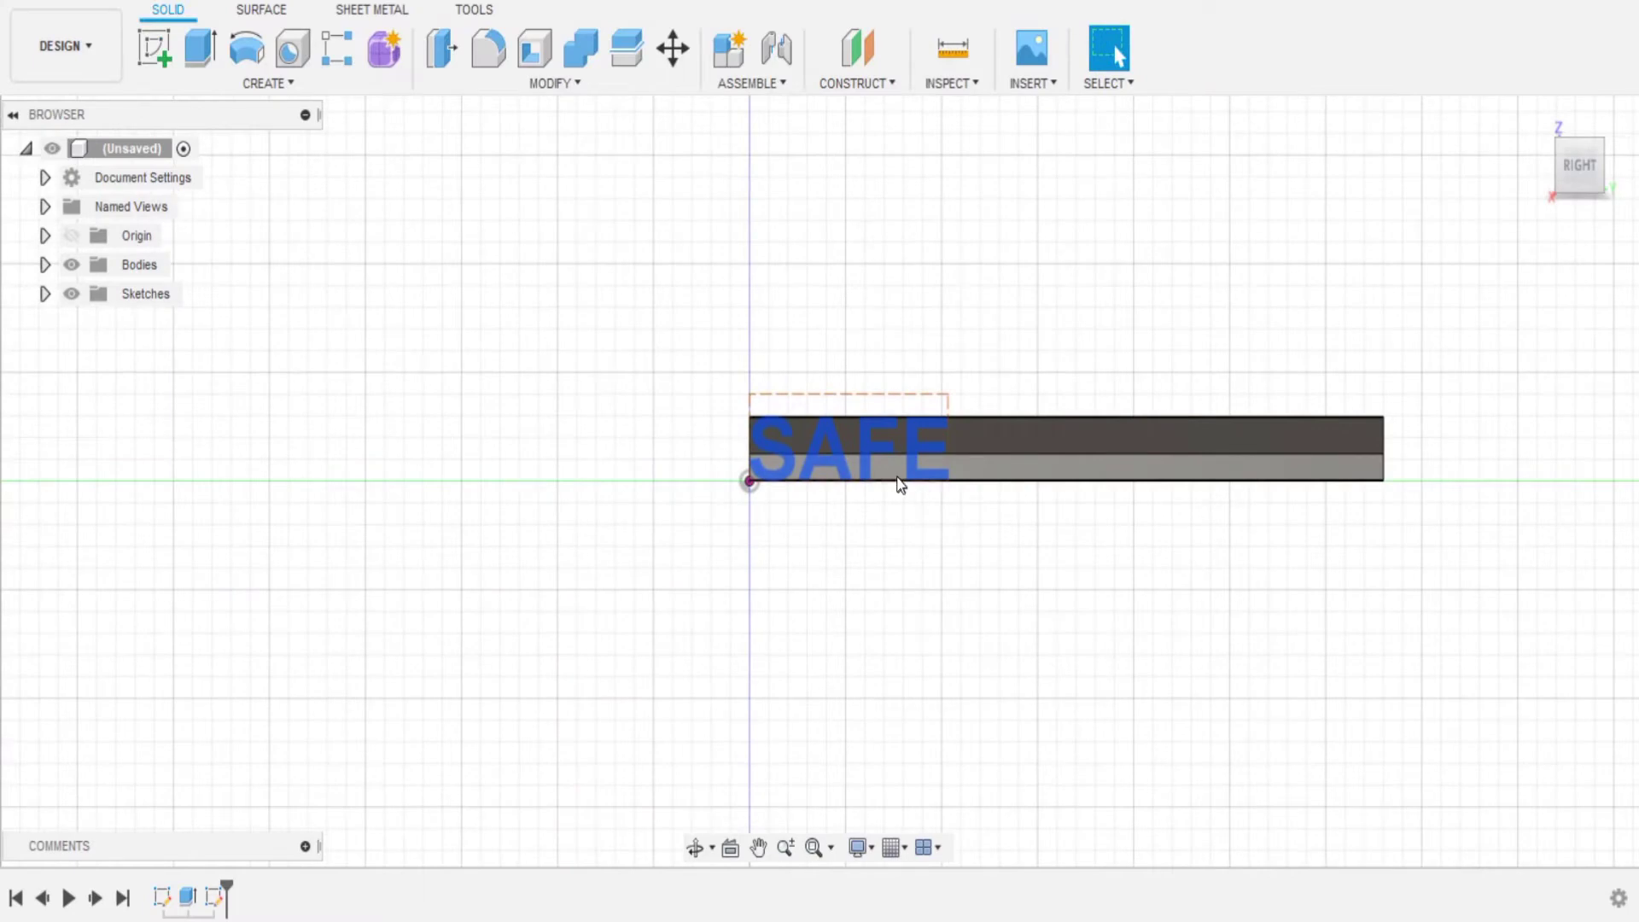
Lower the upper edge of the SAFE text frame slightly to fit the letters to the height of the extruded bars
scroll(802, 444, "up", 5)
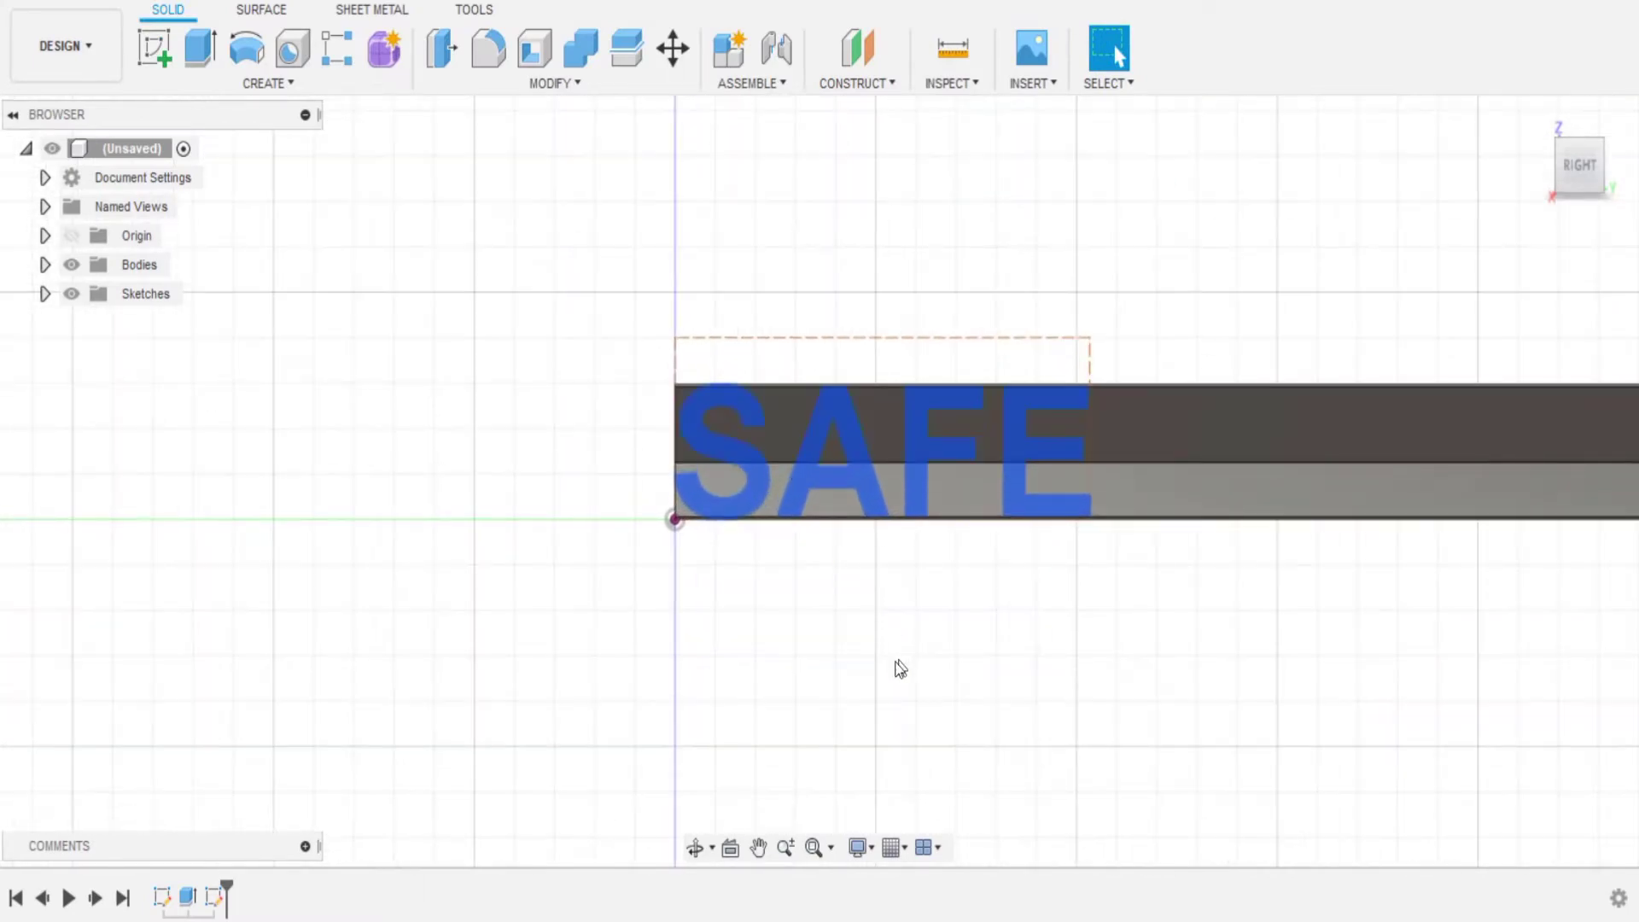
scroll(902, 500, "up", 3)
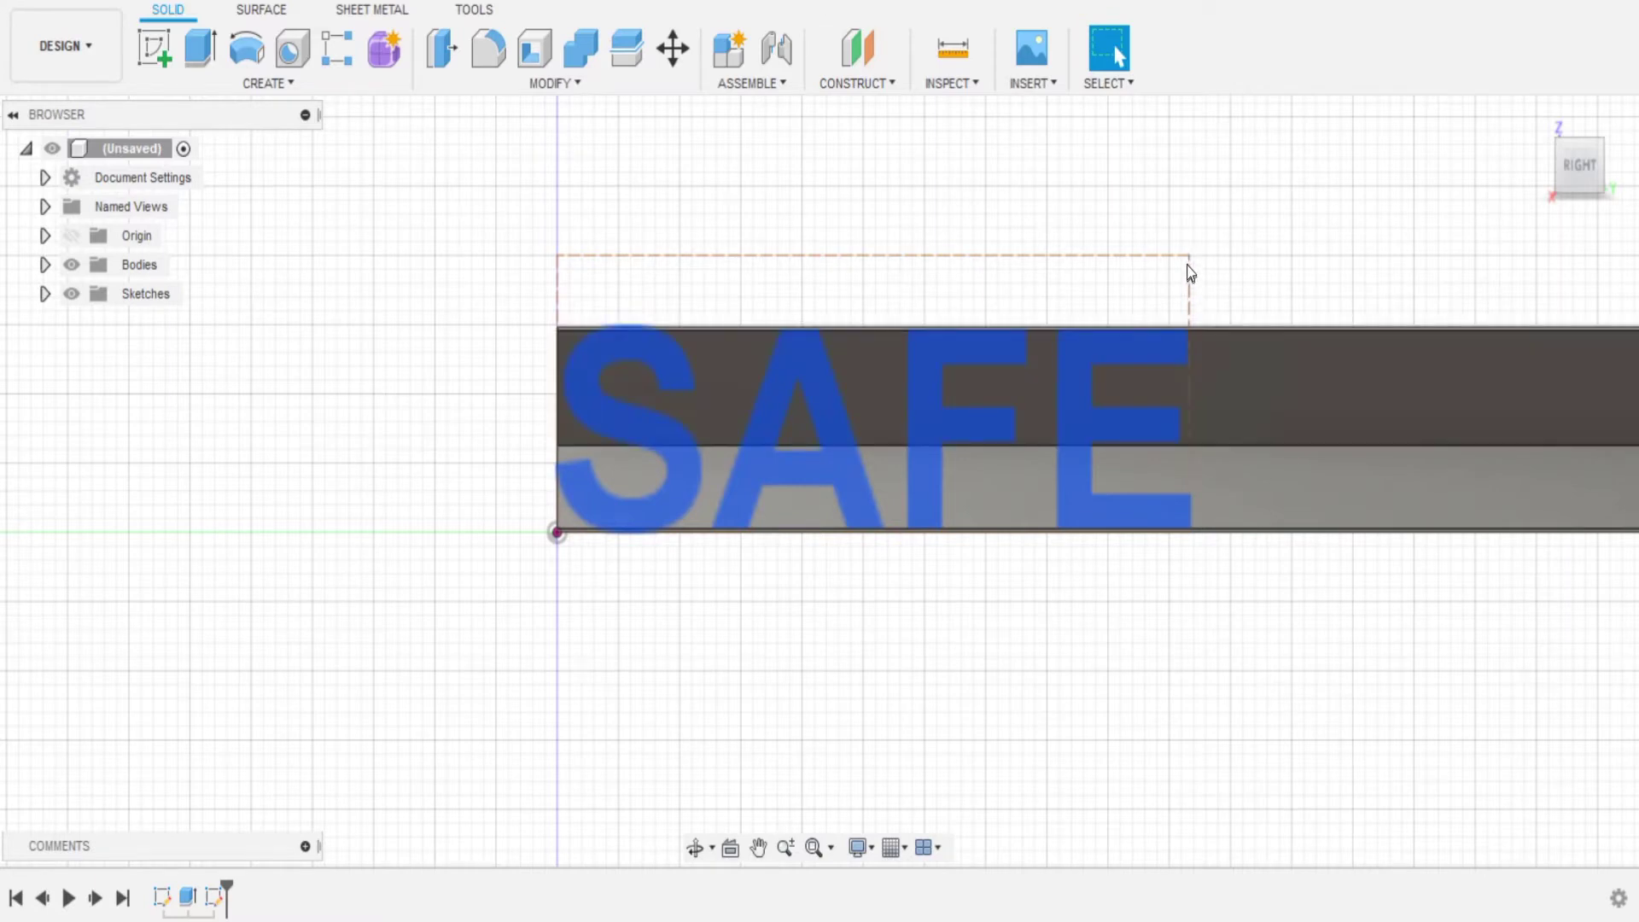
left_click(1191, 256)
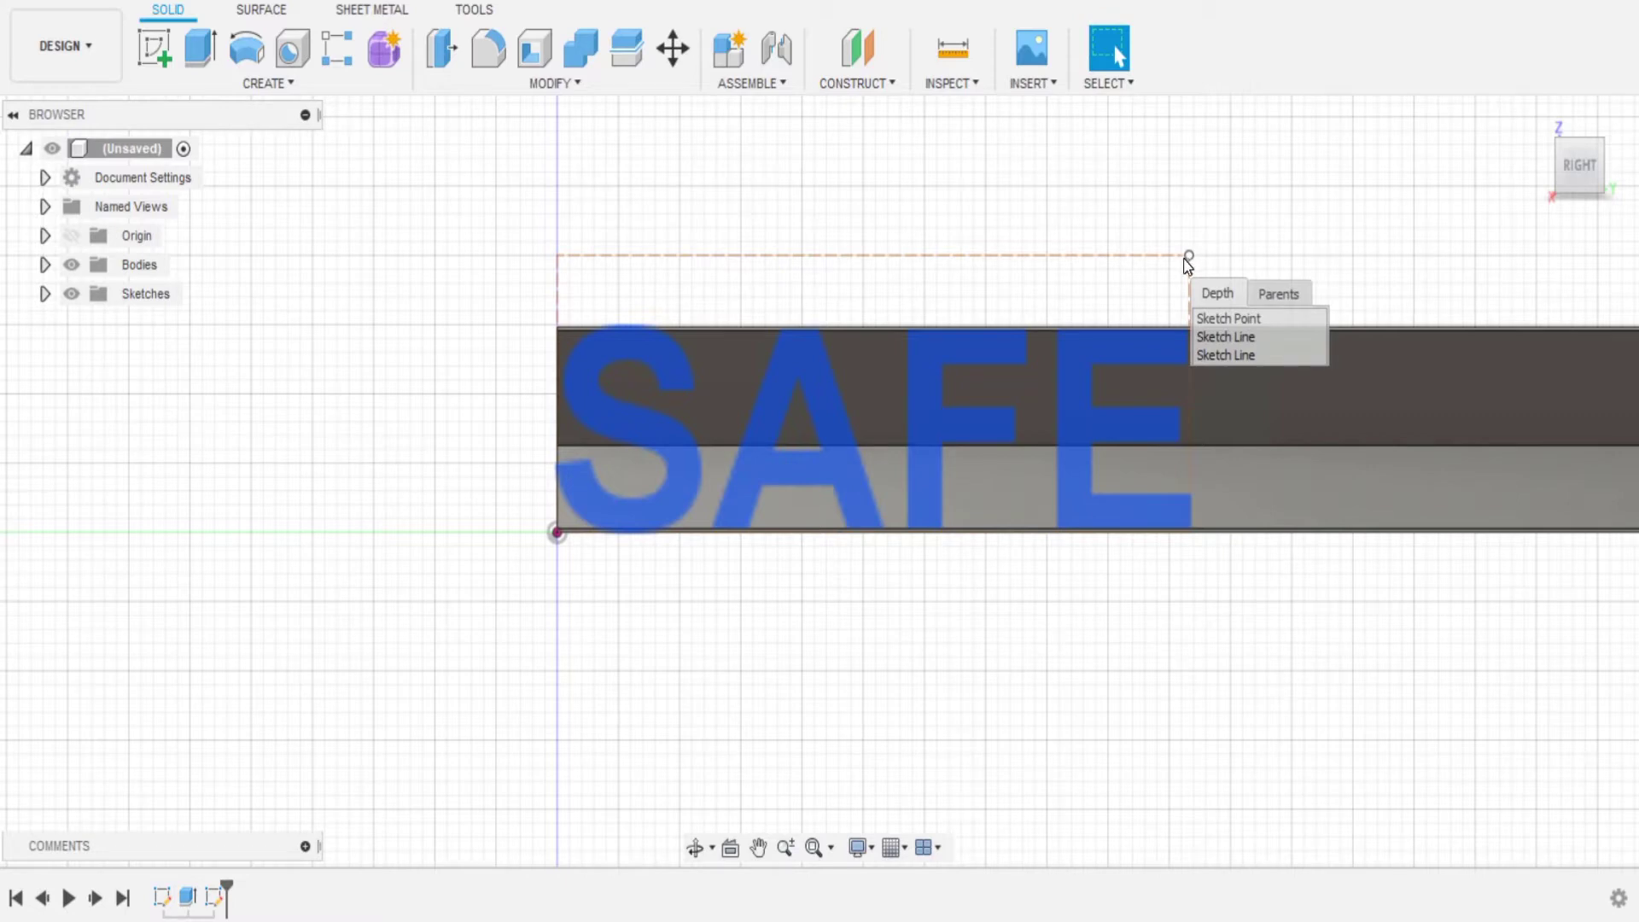
left_click(1132, 256)
left_click_drag(1132, 256, 1134, 267)
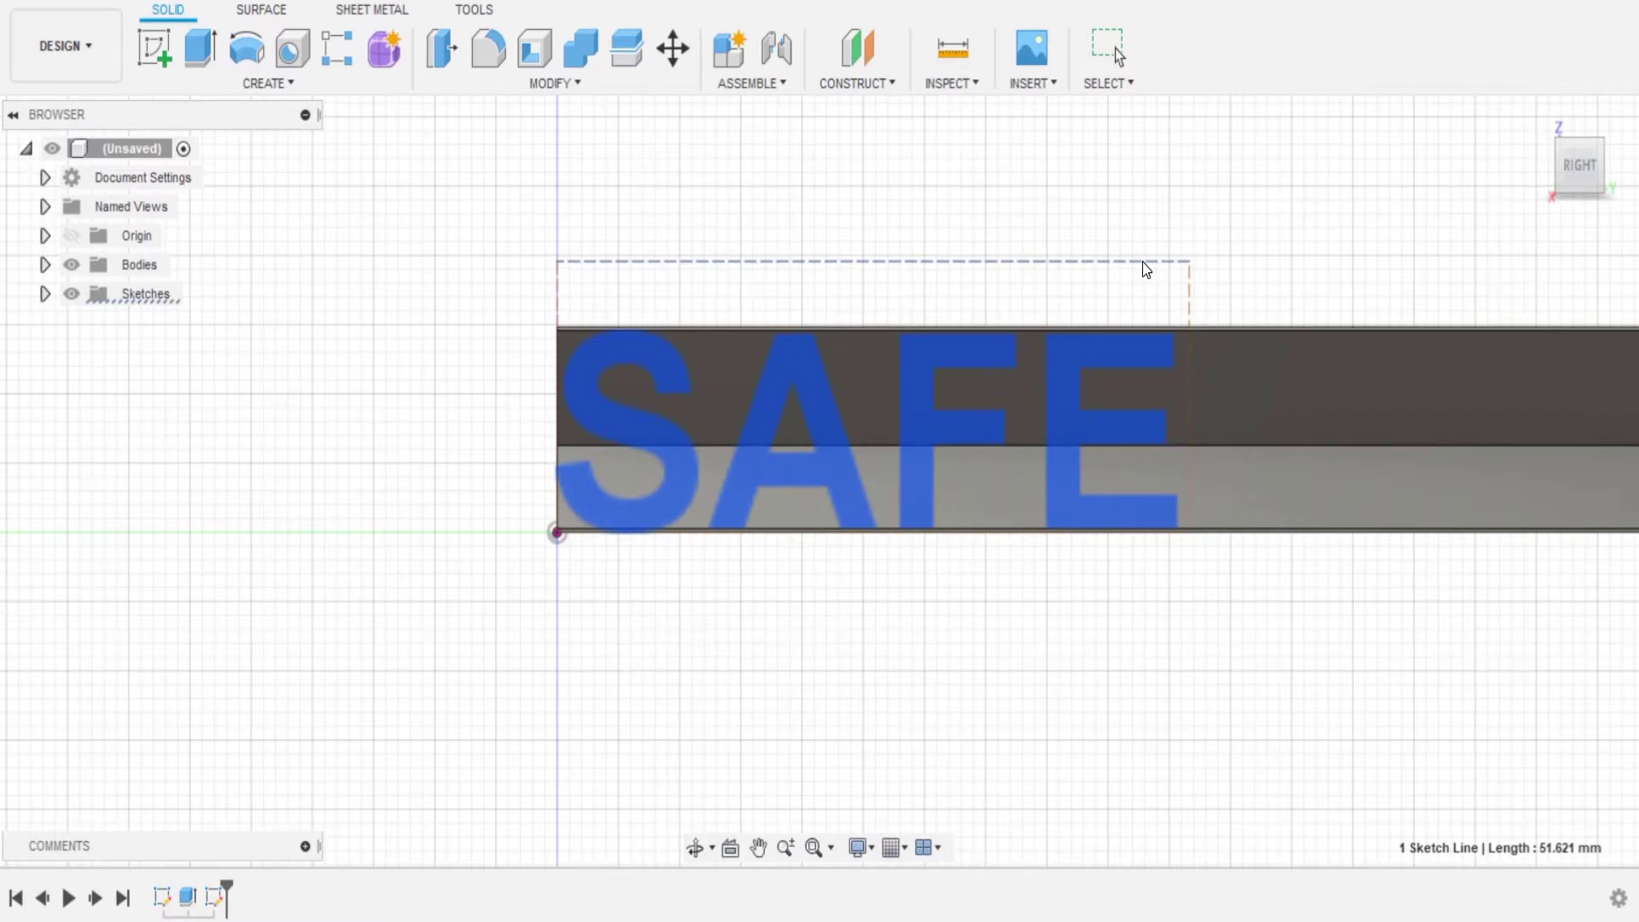
key("Escape")
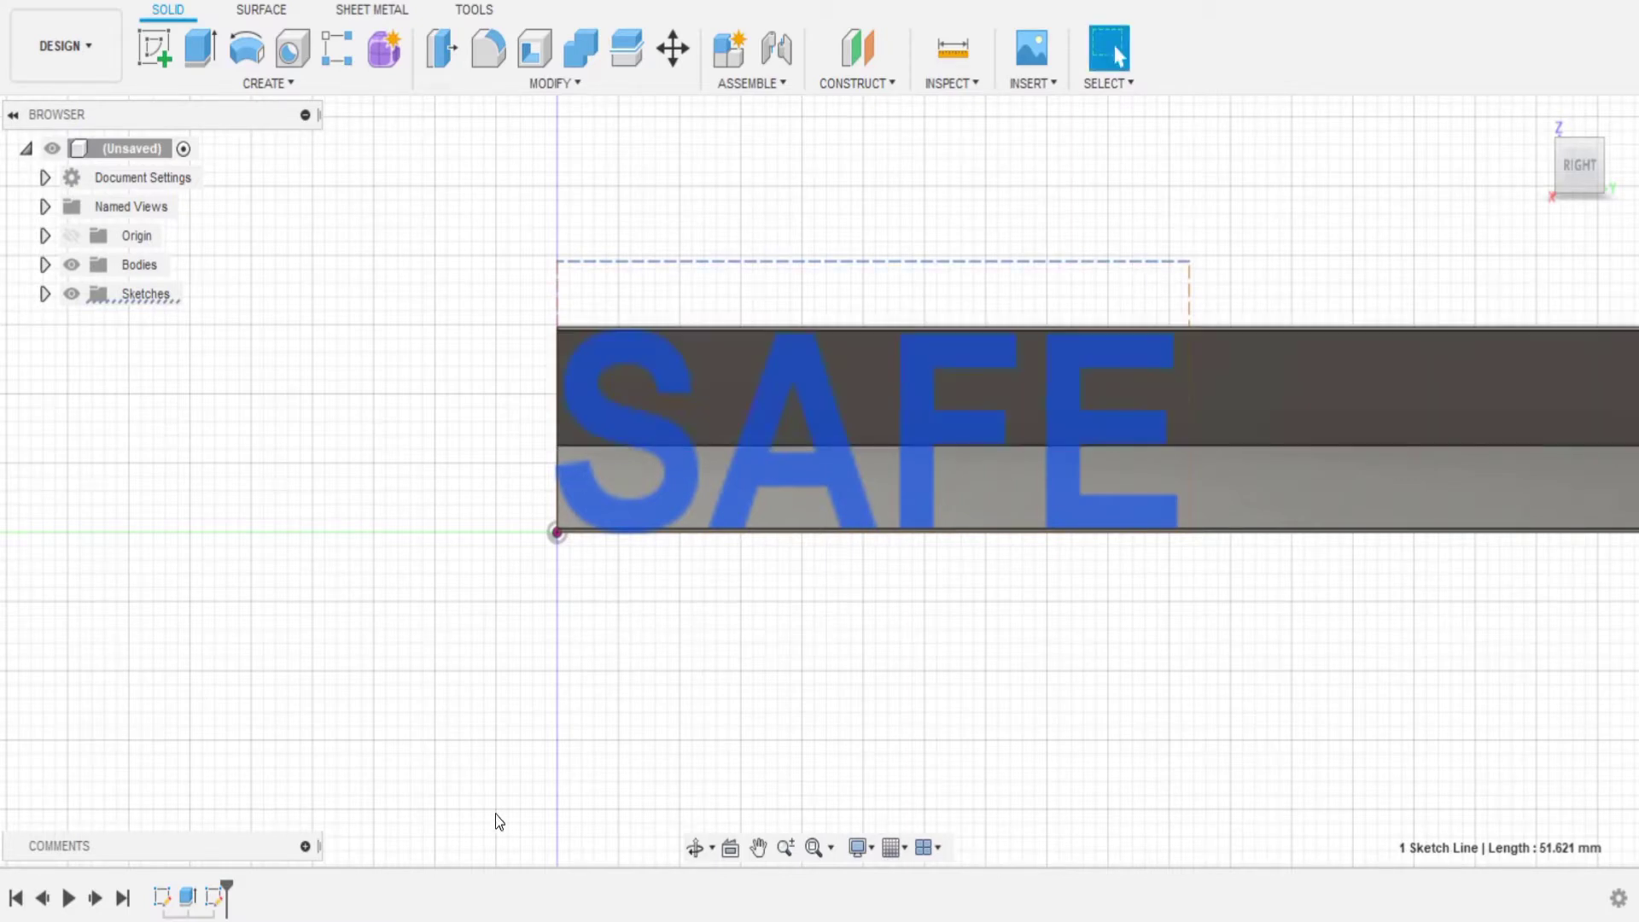
Extrude the SAFE text 55 mm through the STAY bars using the Intersect operation
scroll(668, 586, "up", 1)
scroll(669, 589, "down", 4)
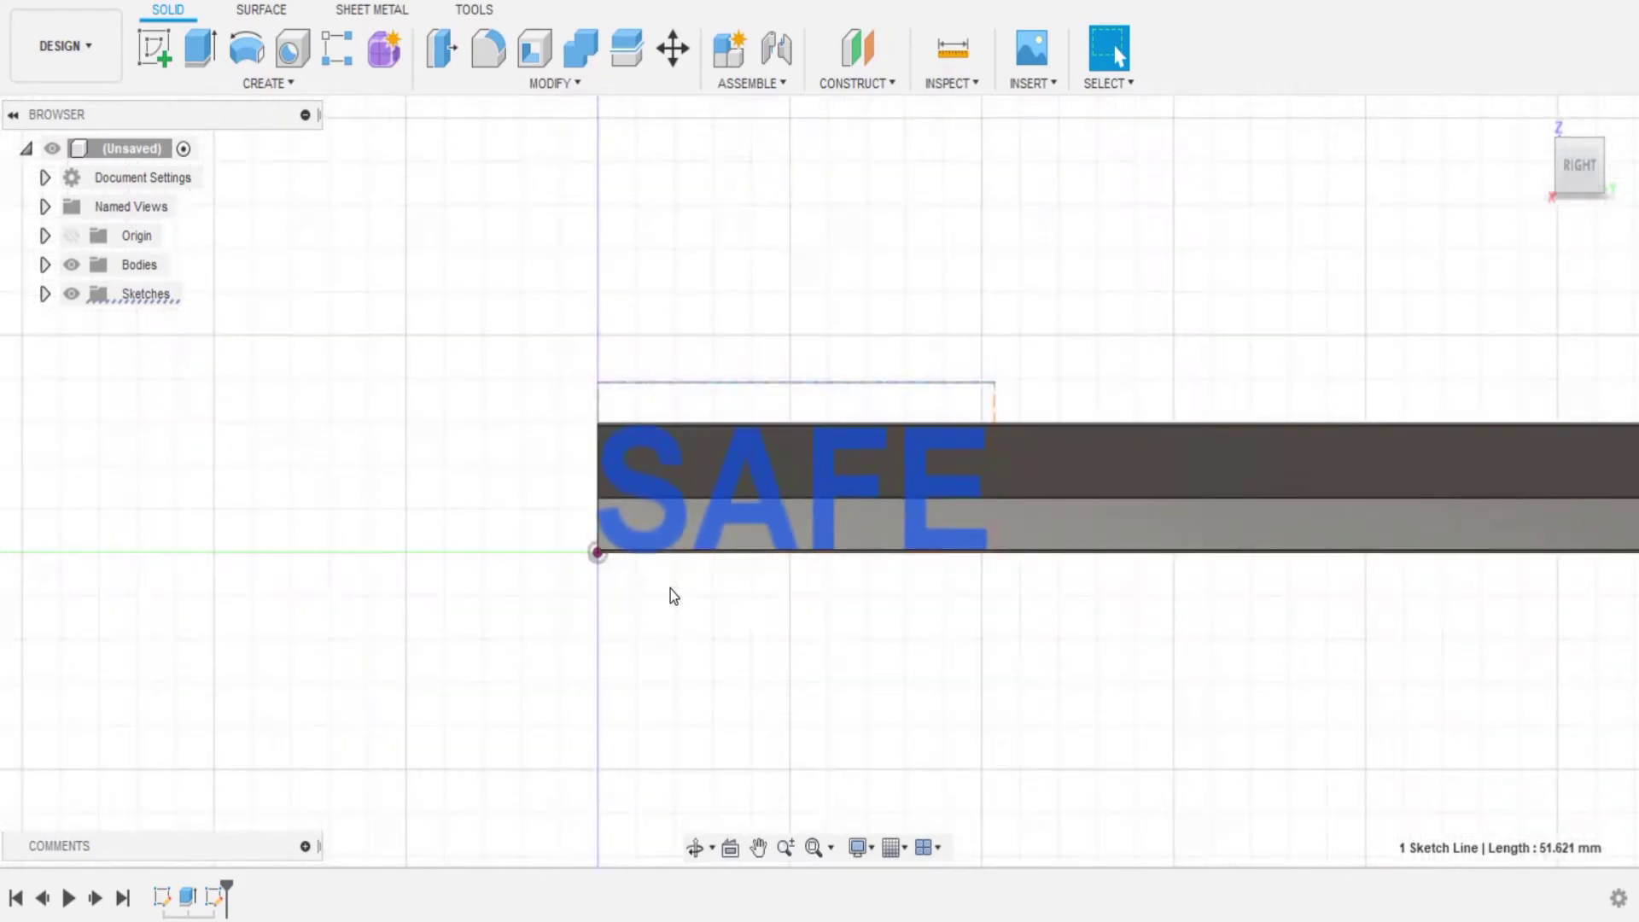
mouse_move(1588, 180)
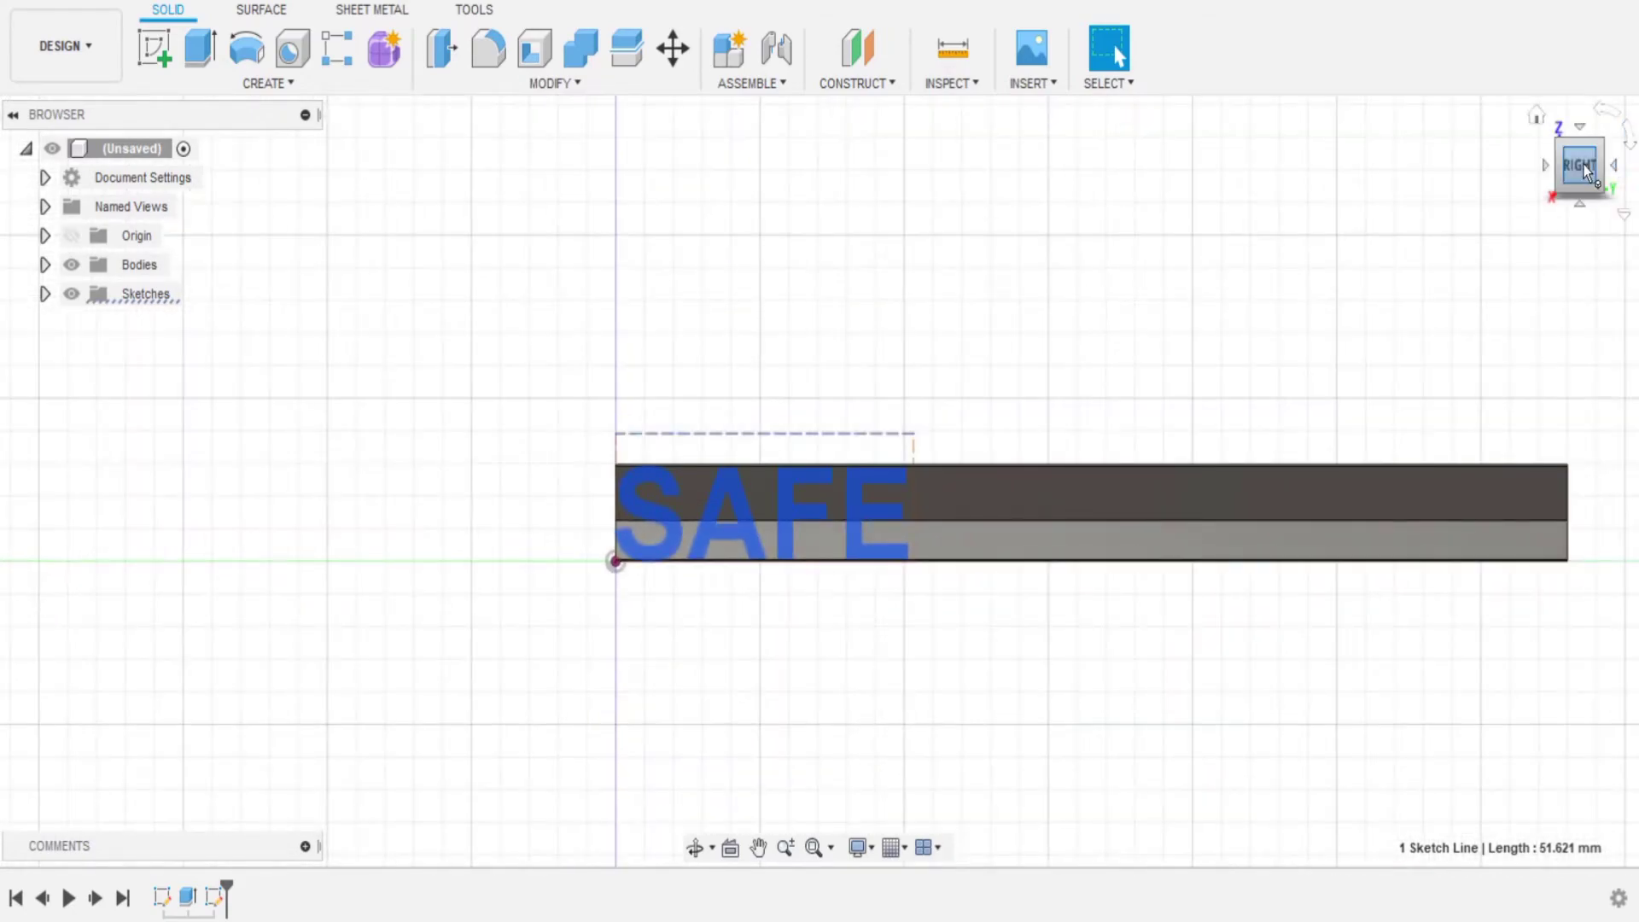
left_click_drag(1586, 170, 1559, 232)
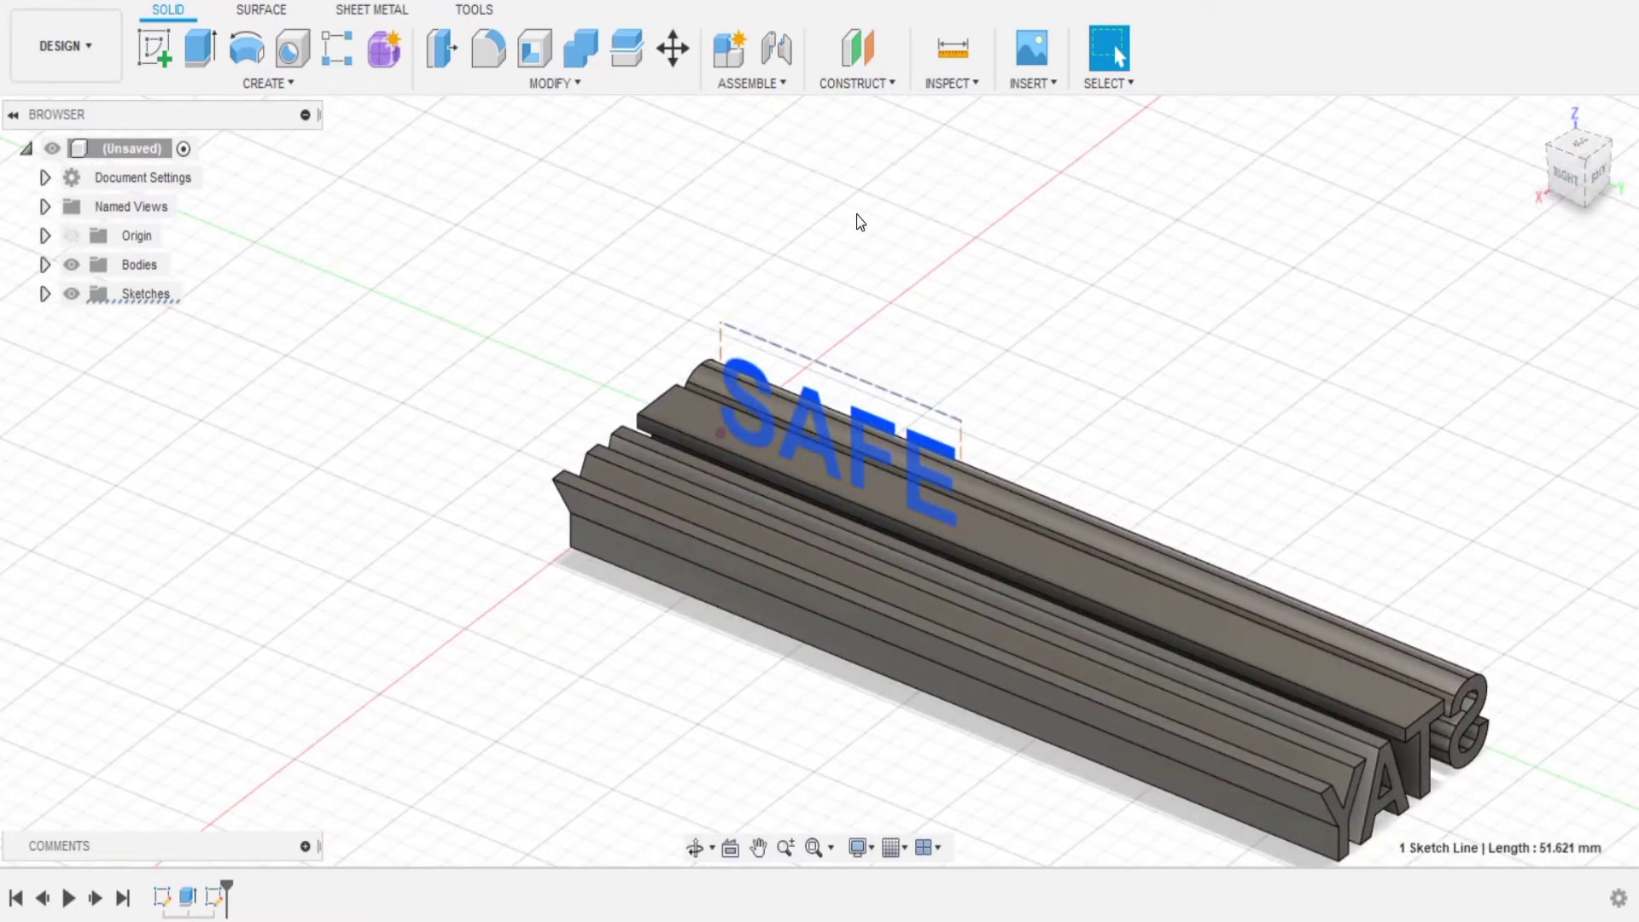
key("e")
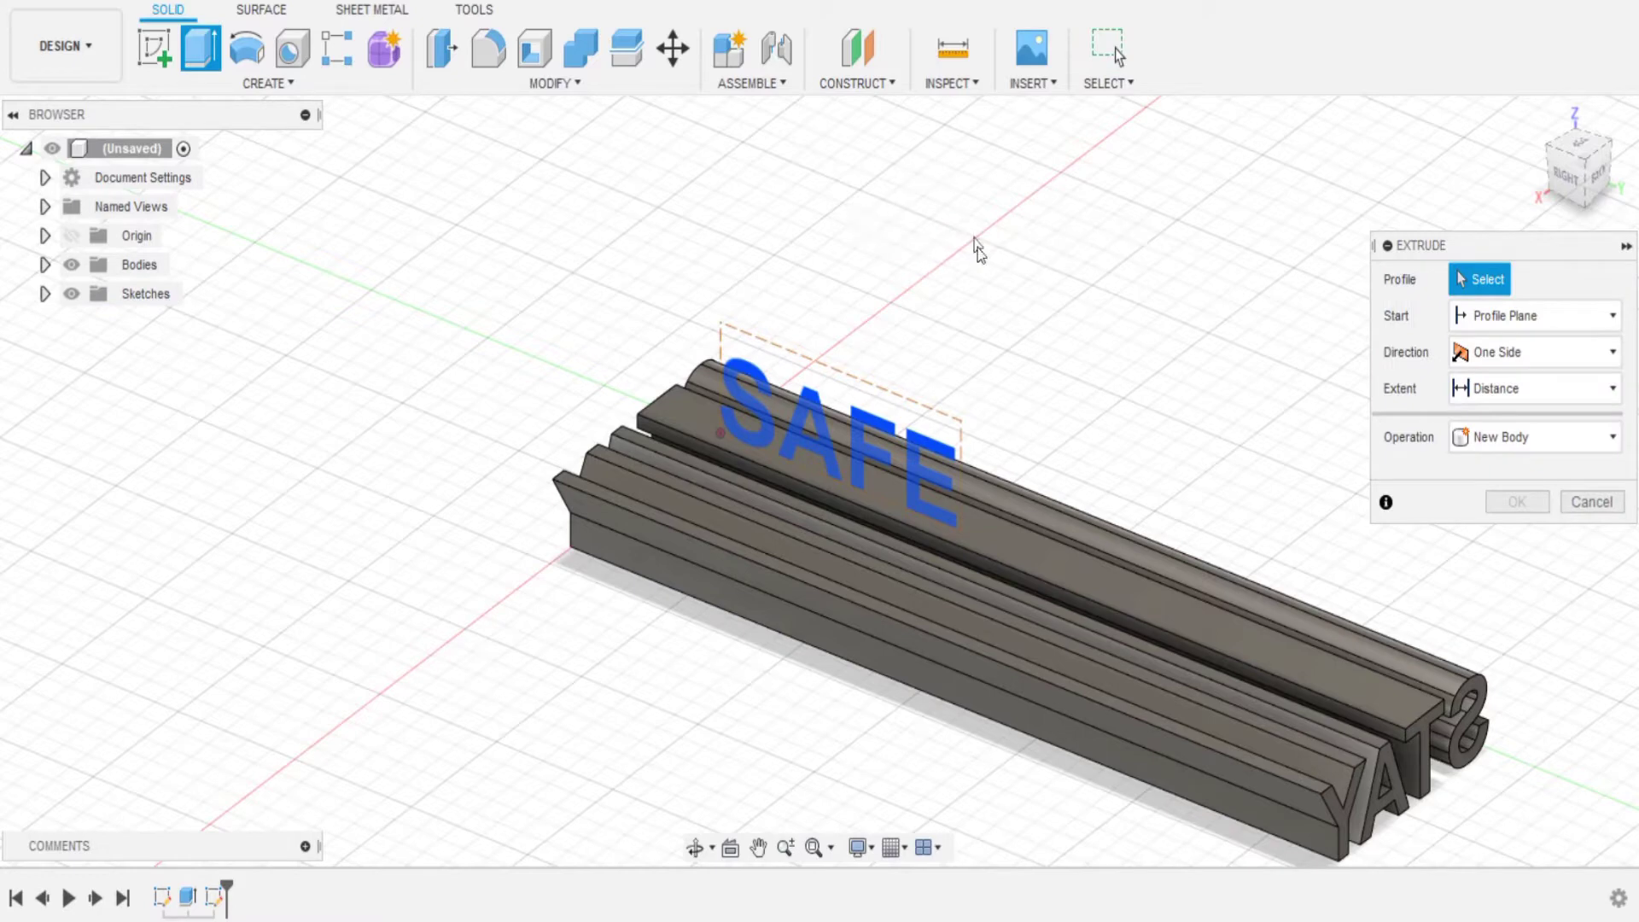
left_click(951, 455)
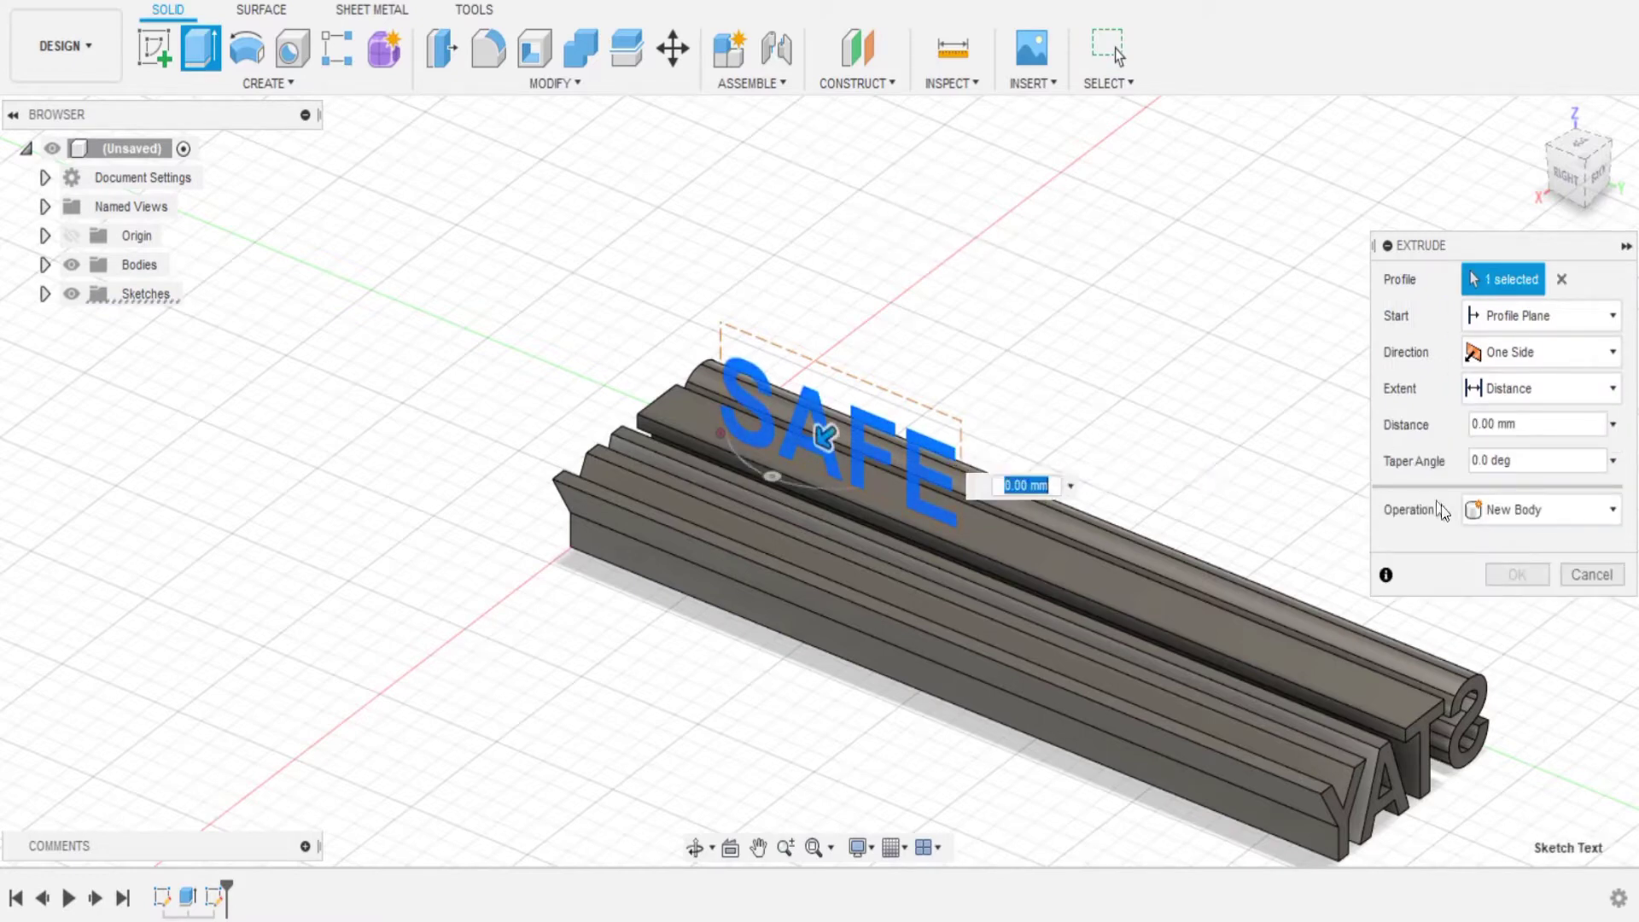
left_click(1519, 513)
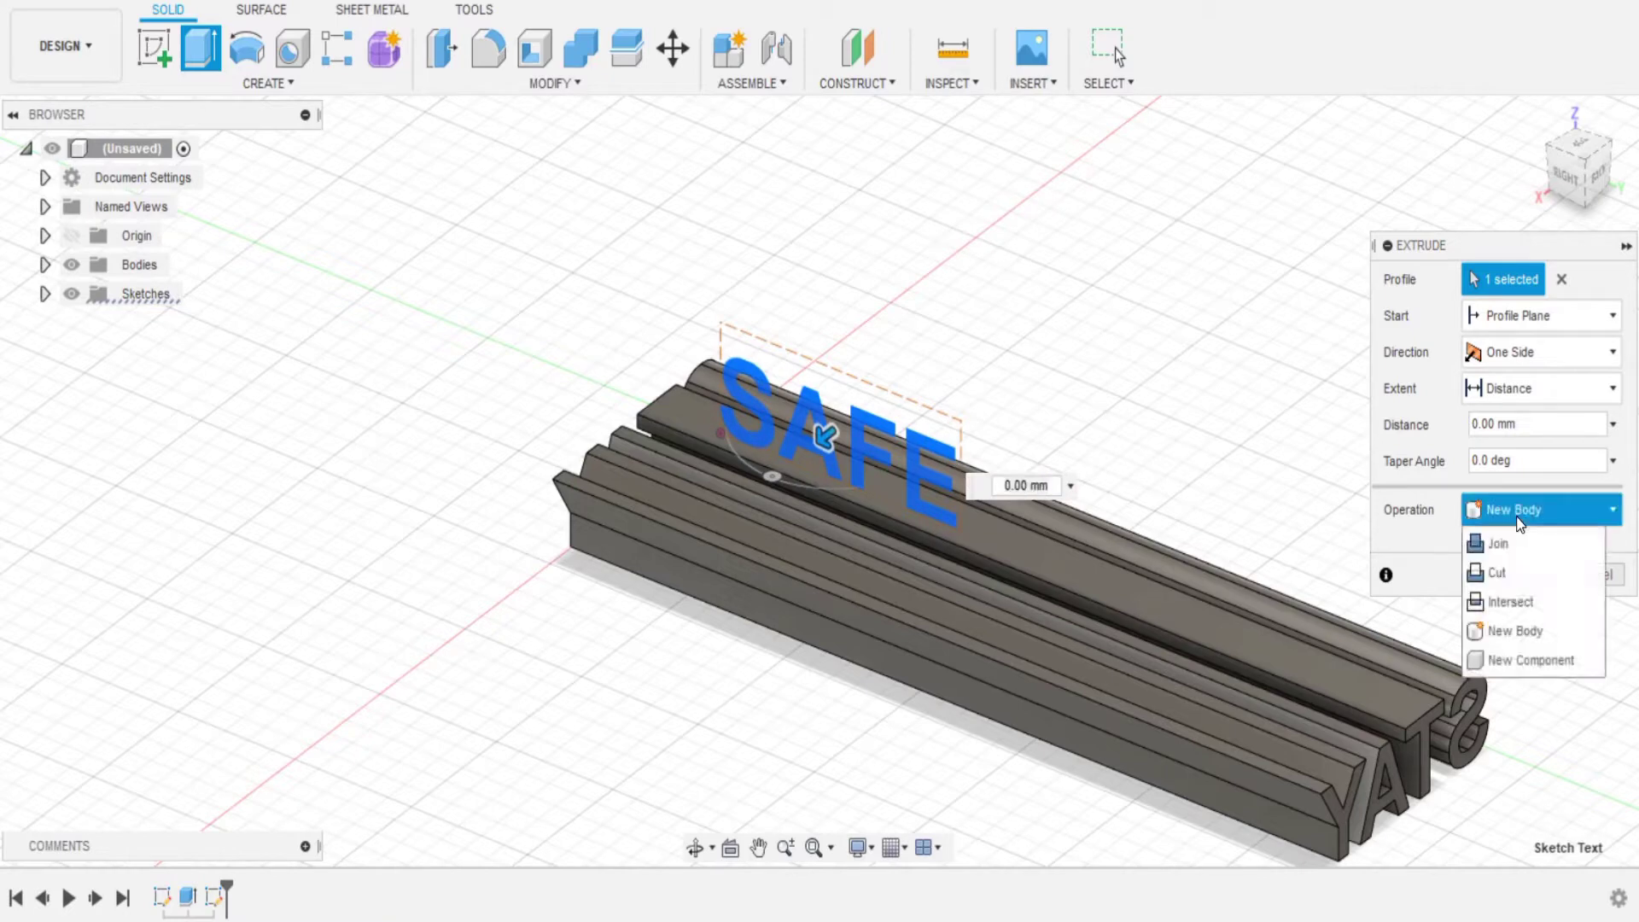
left_click(1499, 601)
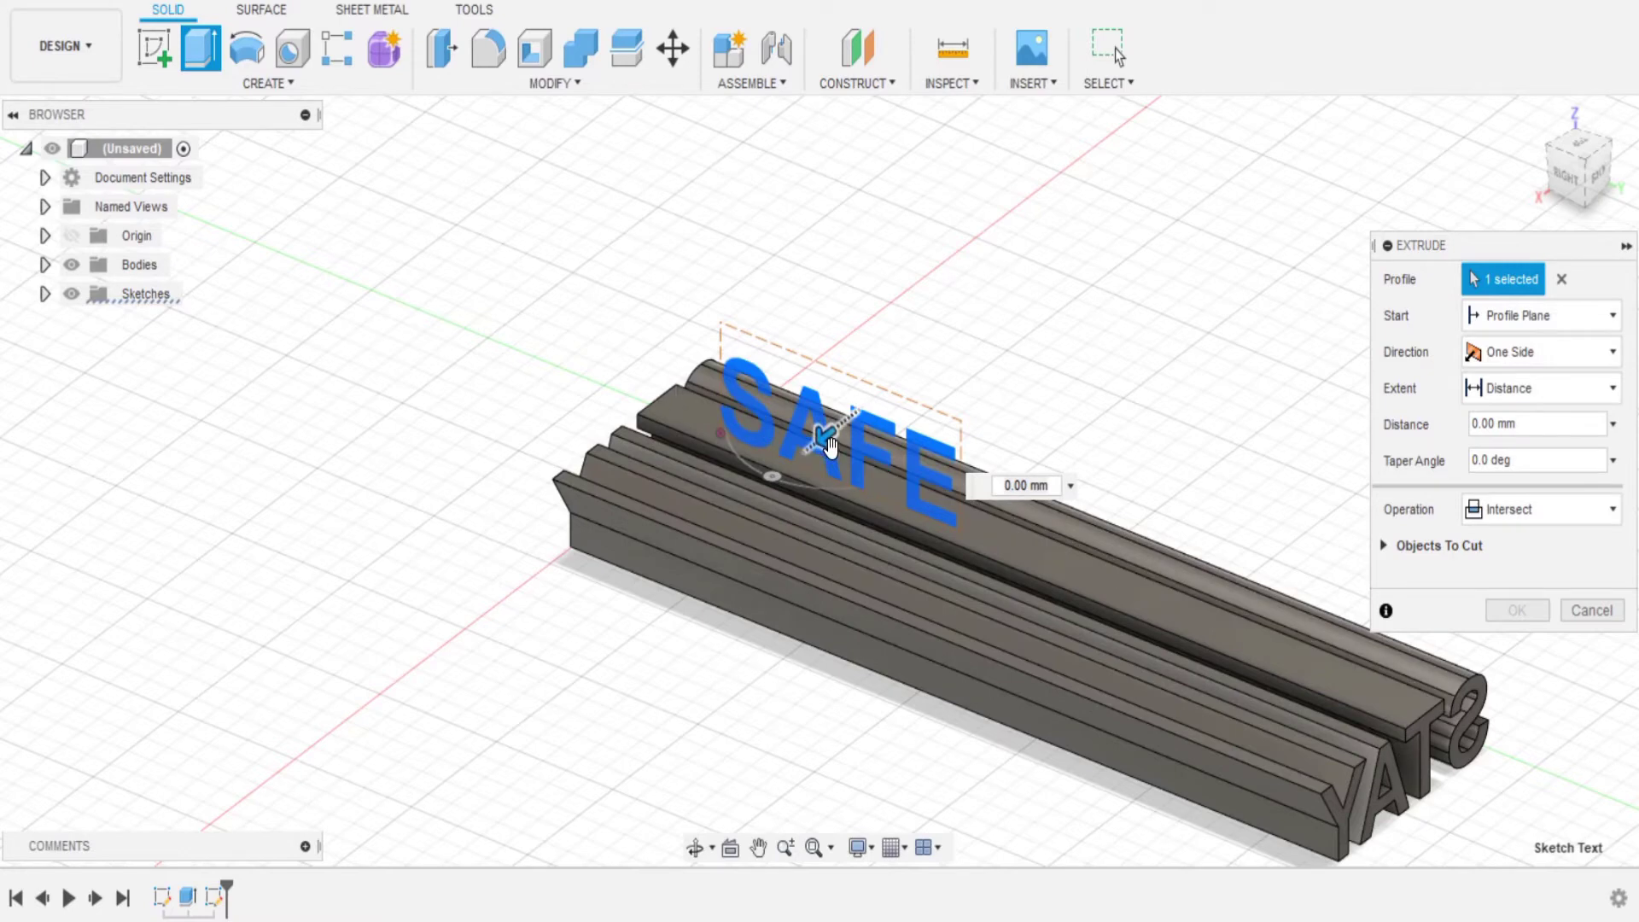
left_click_drag(826, 440, 634, 588)
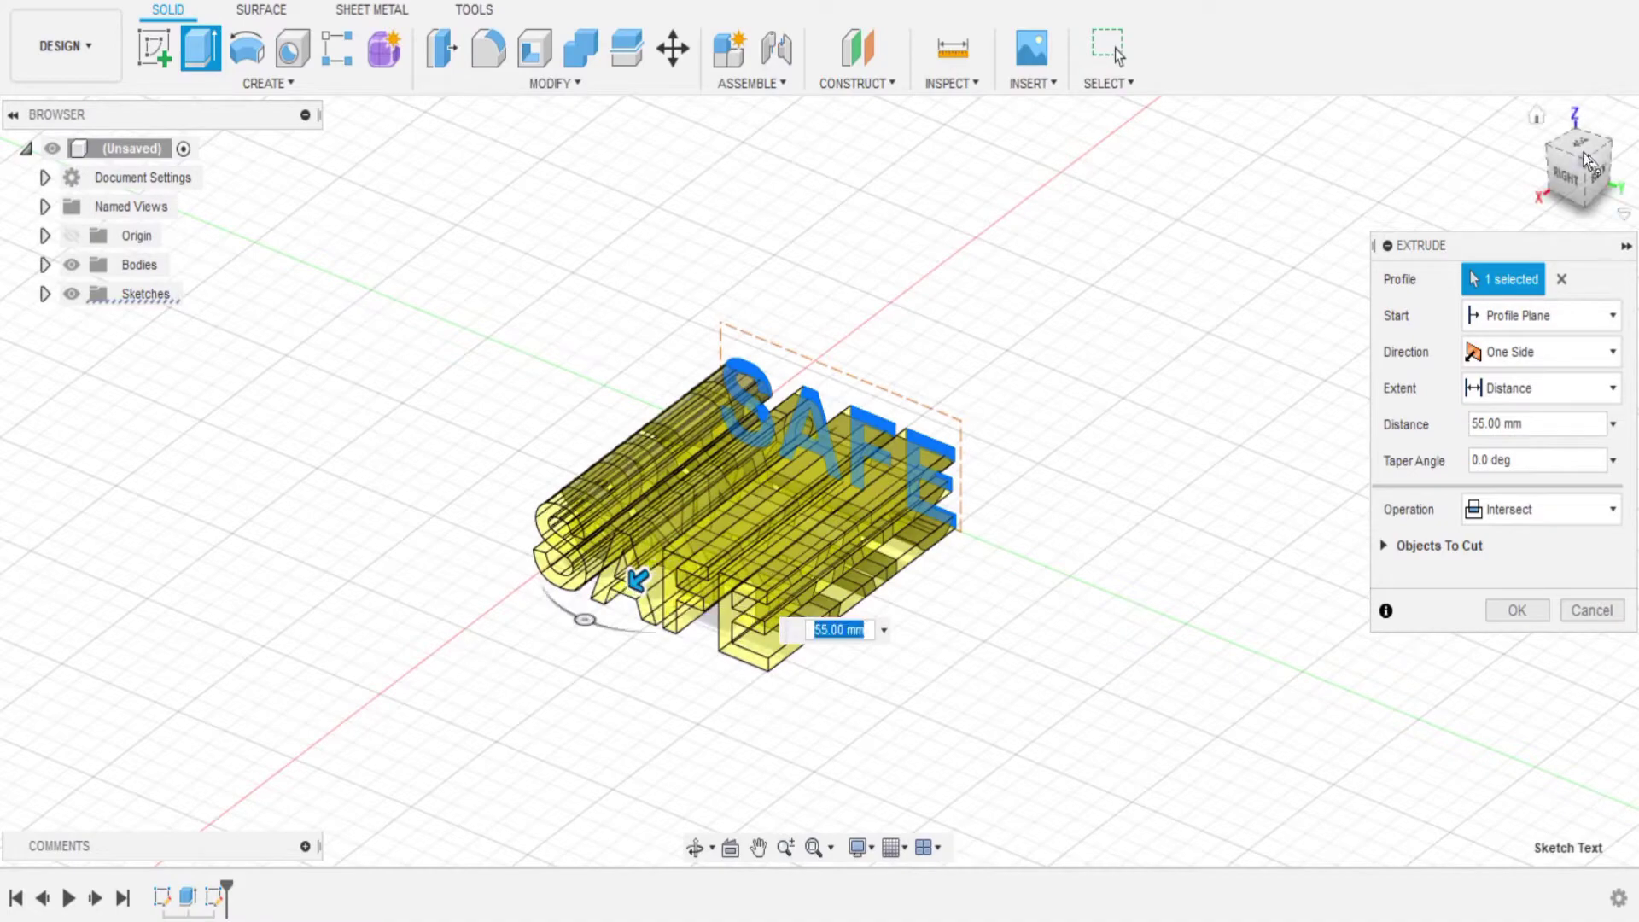
mouse_move(1581, 180)
left_mouse_down()
mouse_move(1603, 190)
mouse_move(1598, 176)
left_mouse_up()
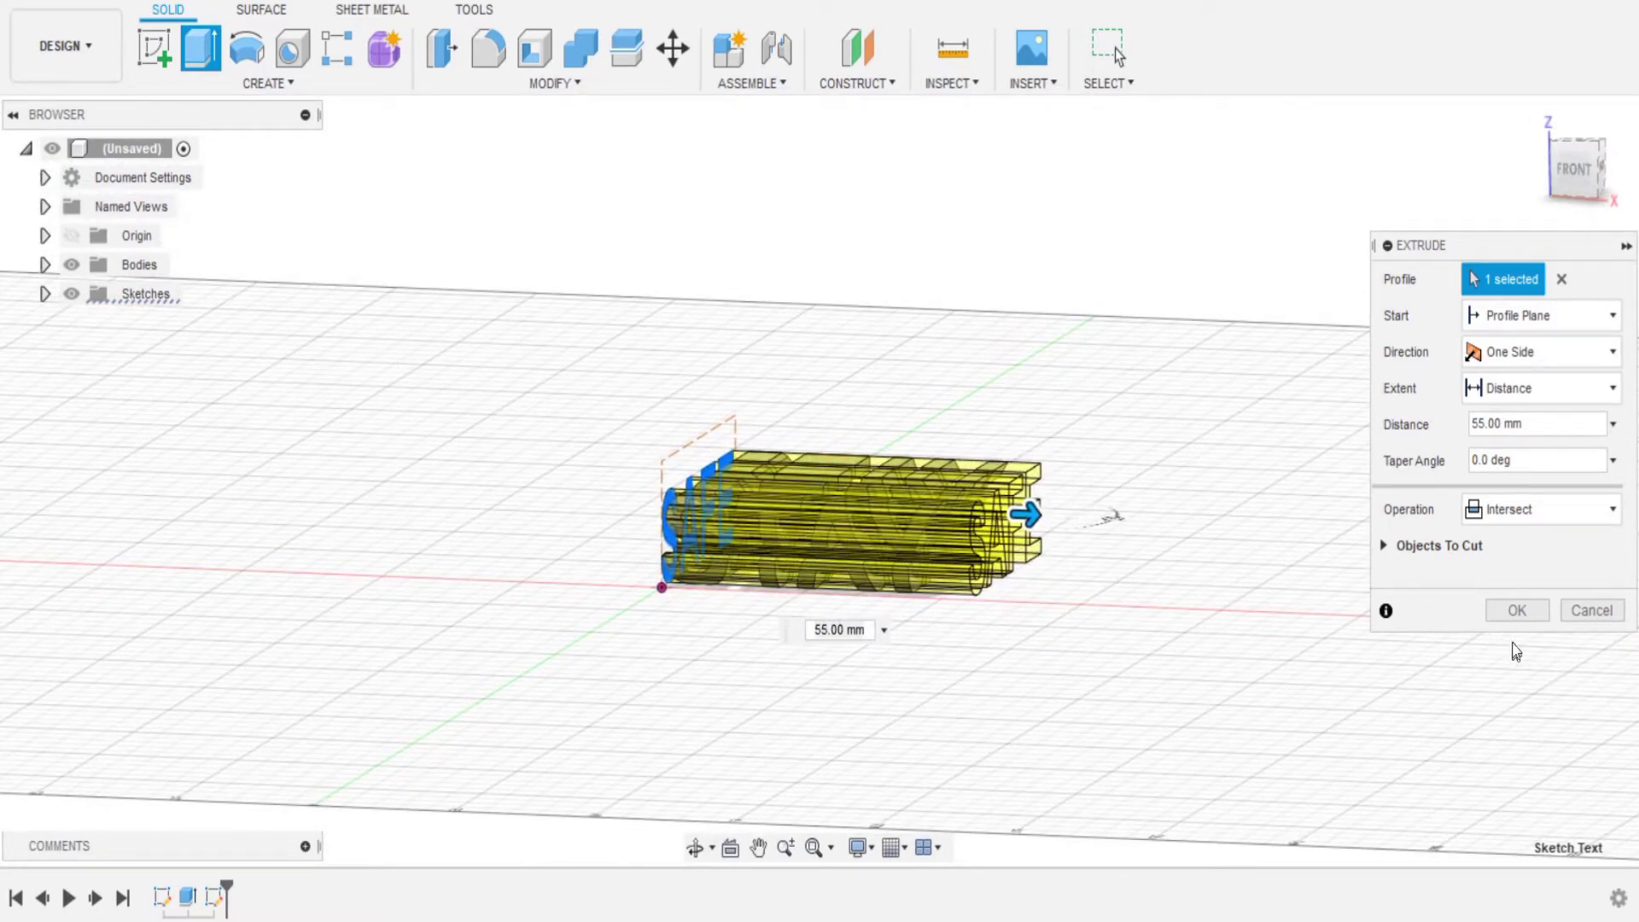
left_click(1517, 609)
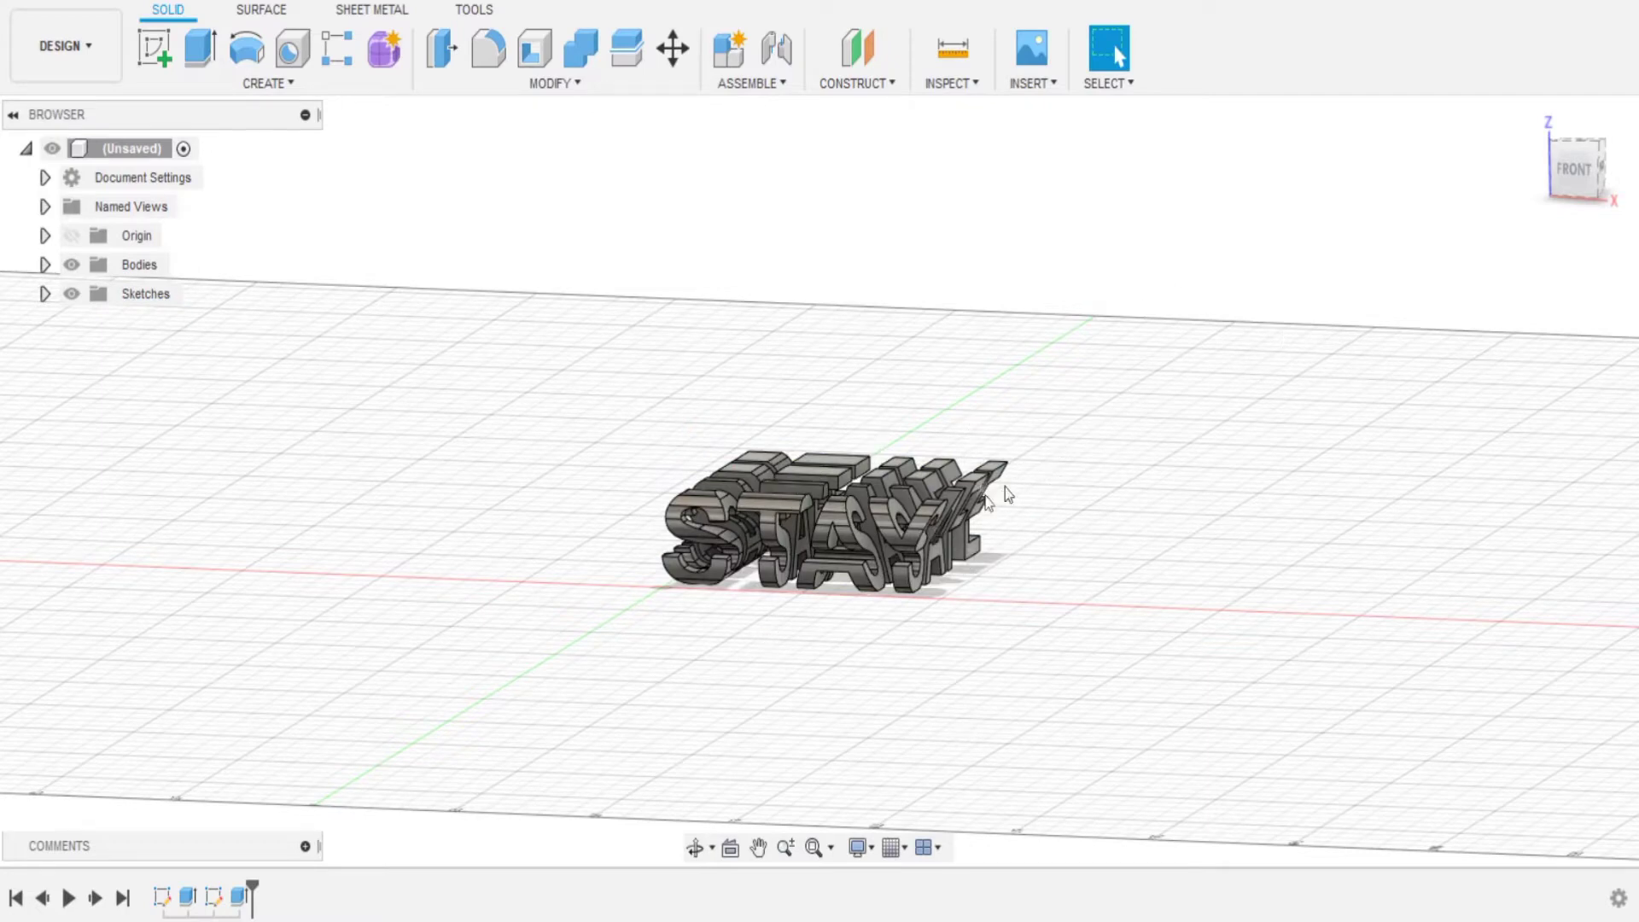
Hide the redundant letter bodies 3, 5 to 8 and 12 to 16, keeping only those needed to read both words
left_click_drag(1578, 186, 1582, 186)
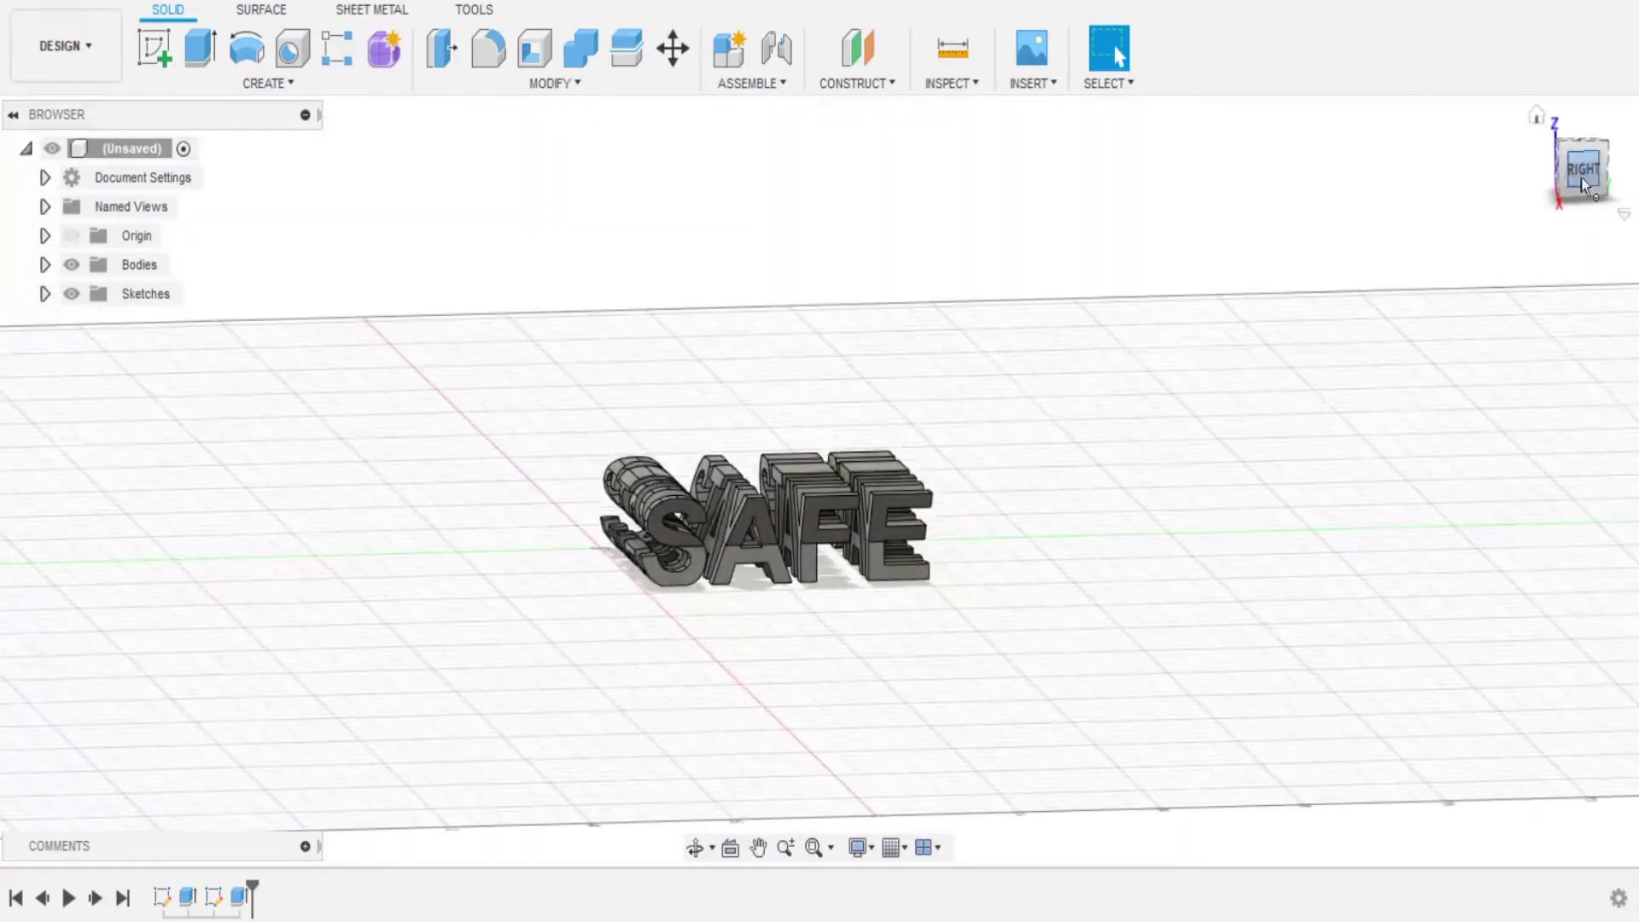
left_click(1581, 176)
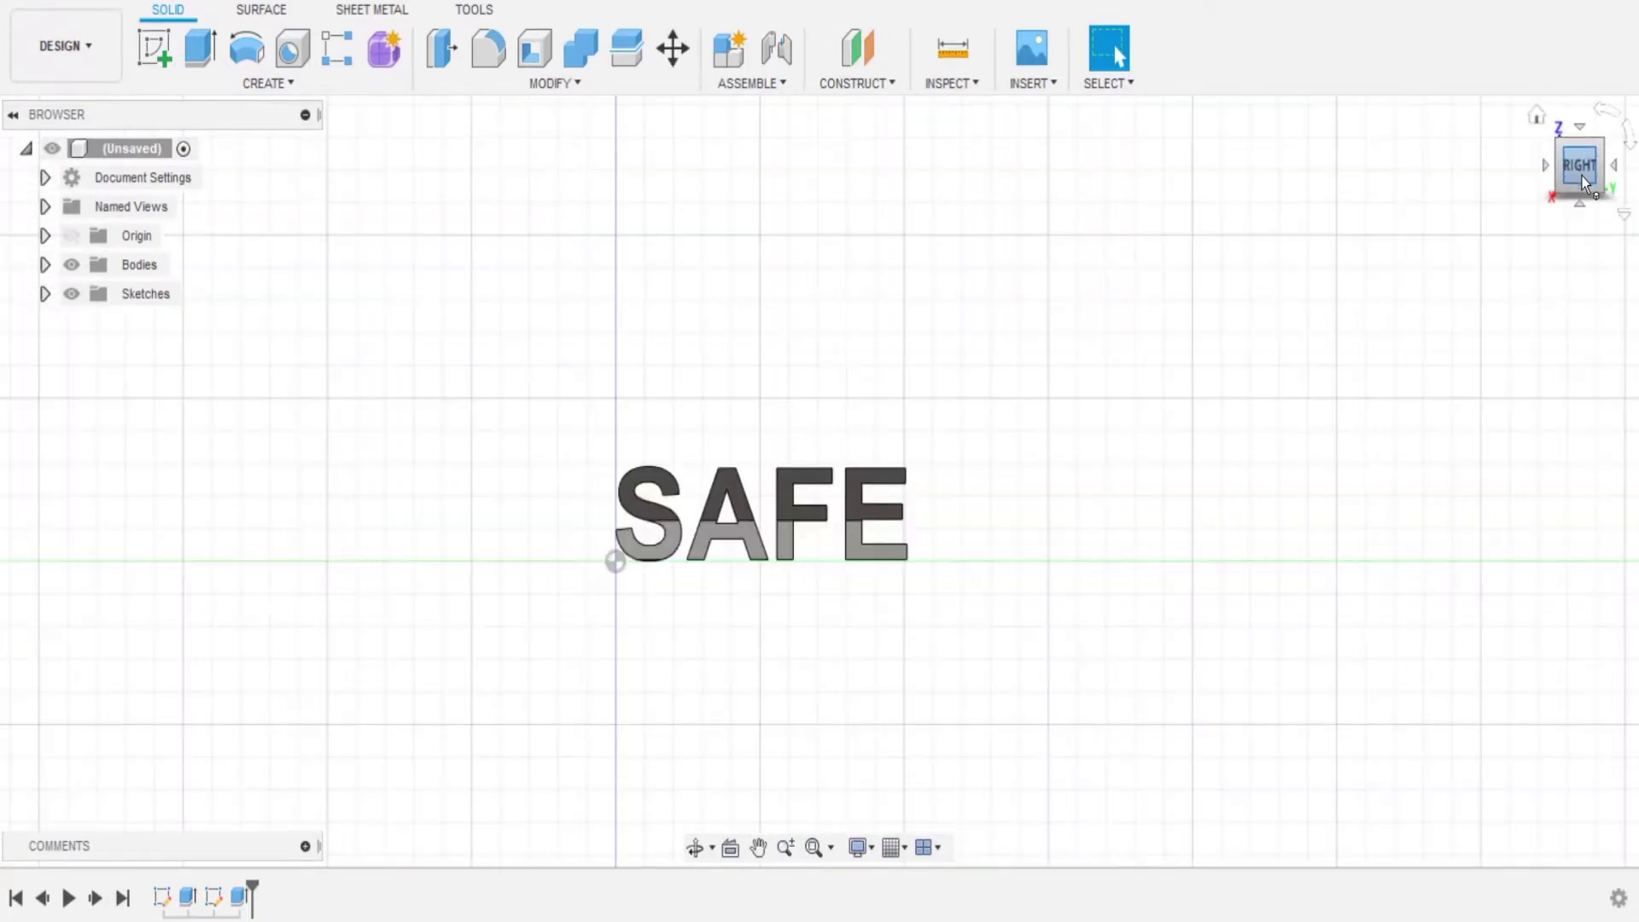
left_click(1545, 166)
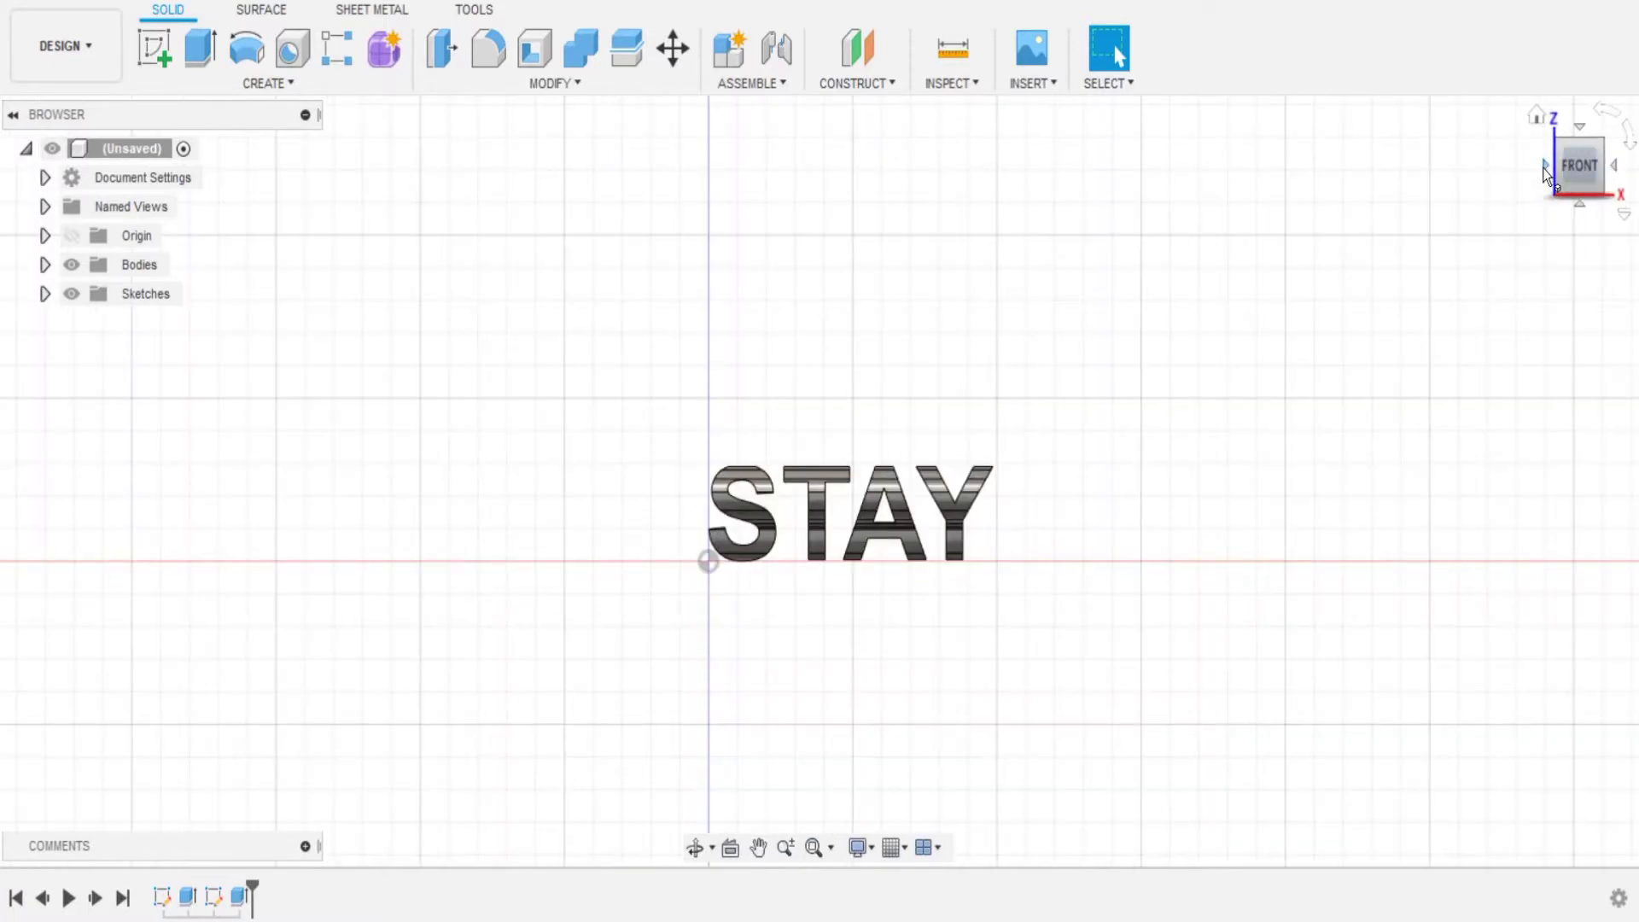
left_click(1615, 171)
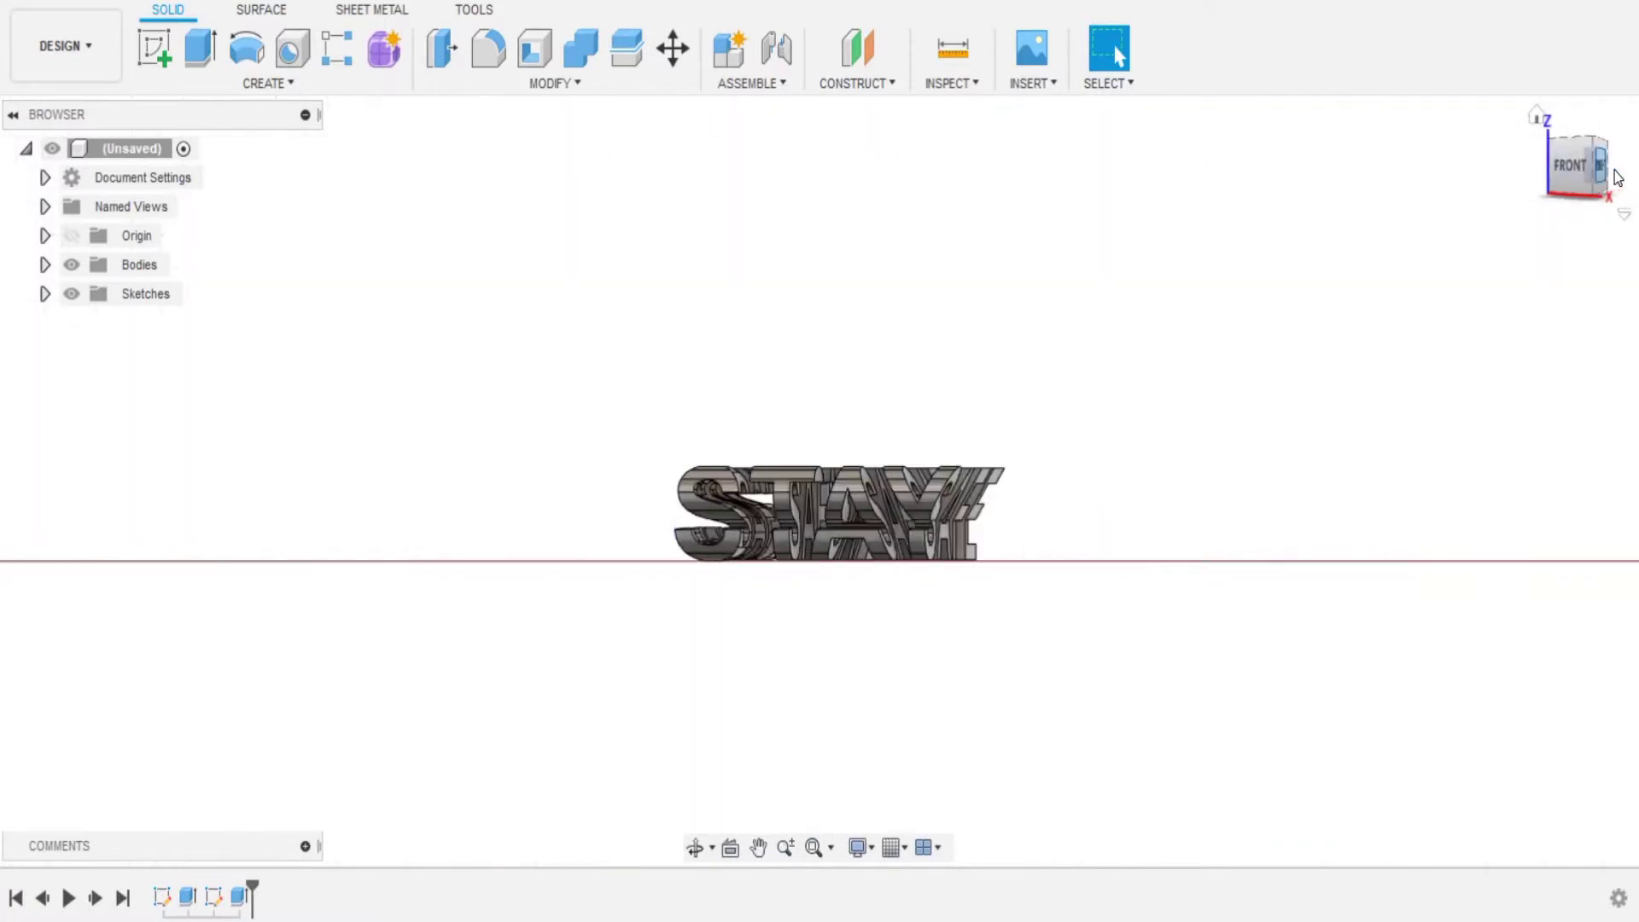
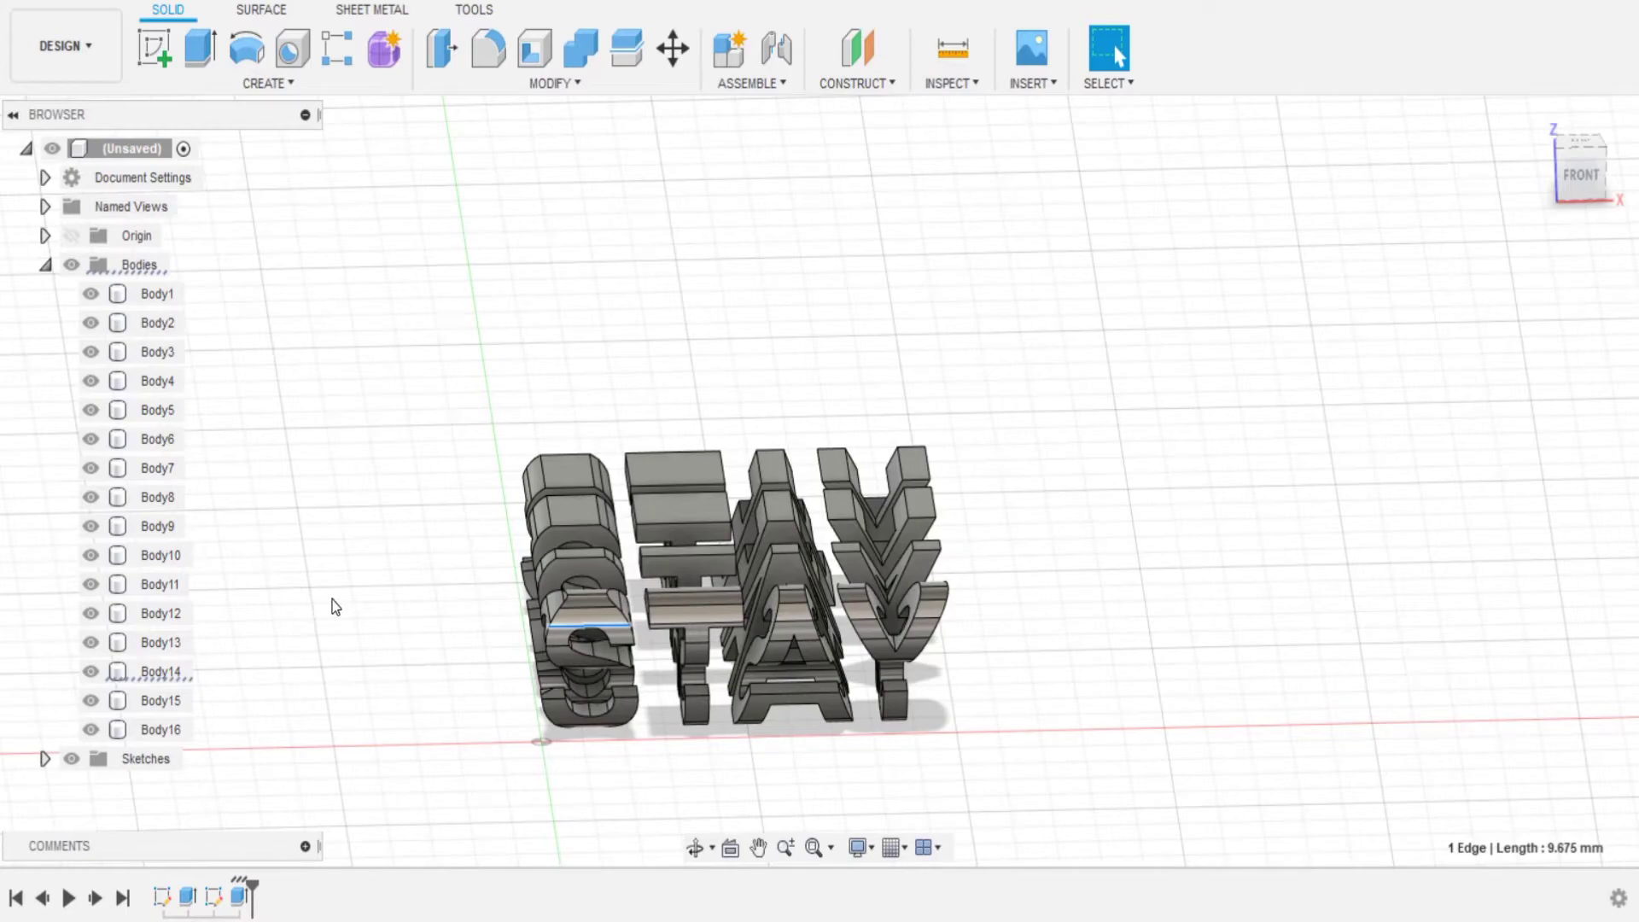
right_click(521, 722)
left_click(90, 466)
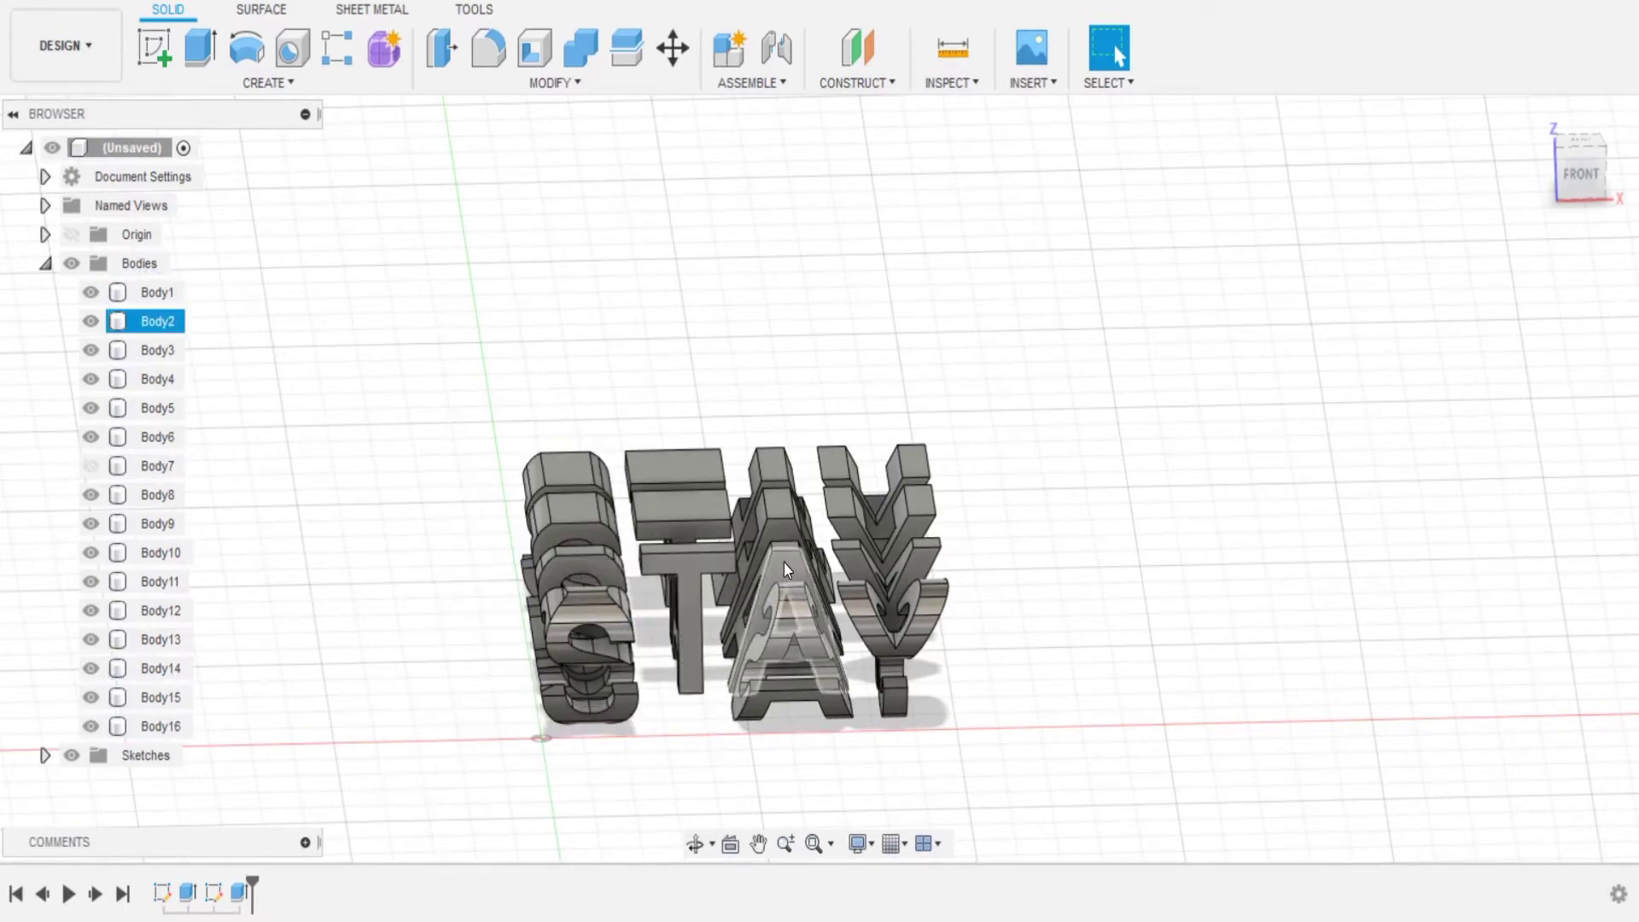
left_click(1599, 135)
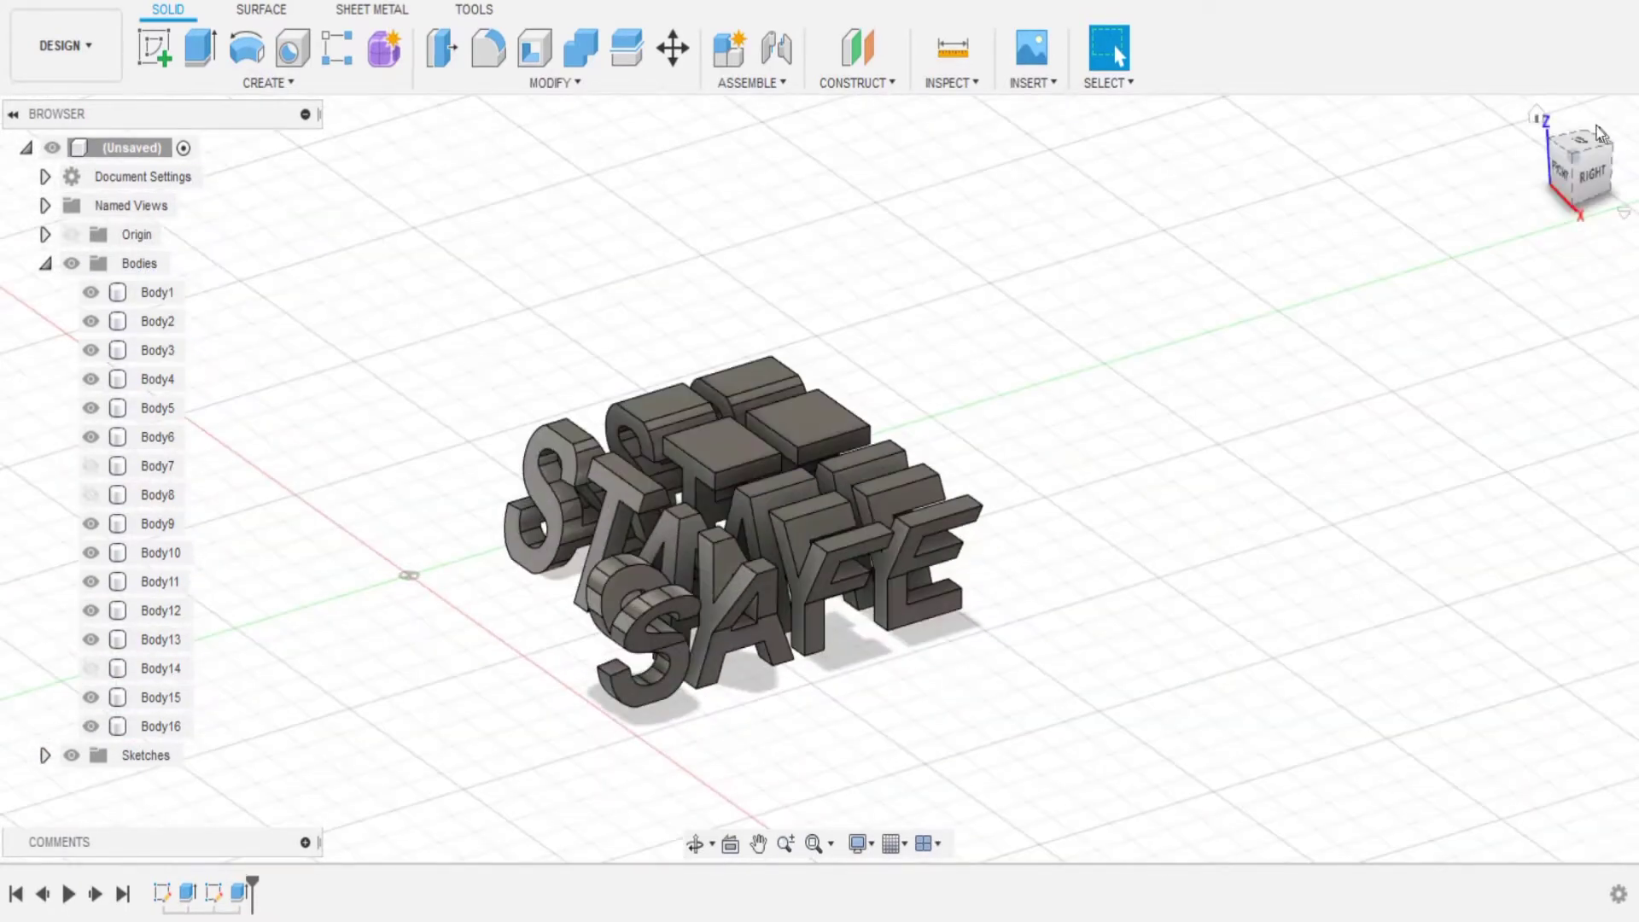
left_click_drag(1599, 134, 1541, 145)
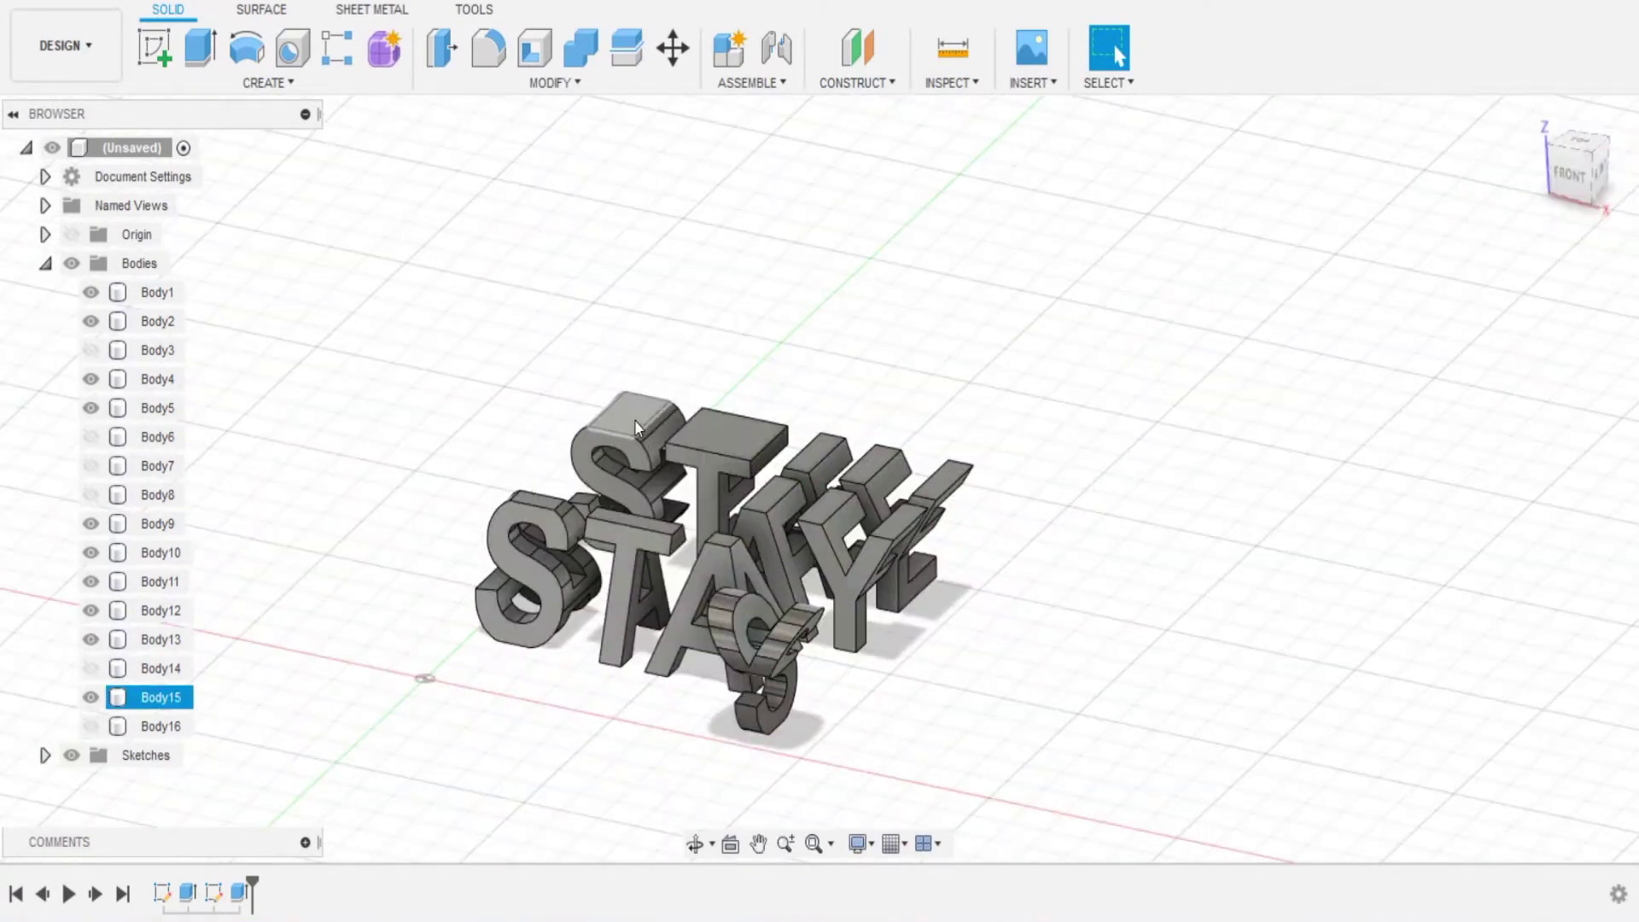
key("v")
left_click(736, 454)
key("v")
key("v")
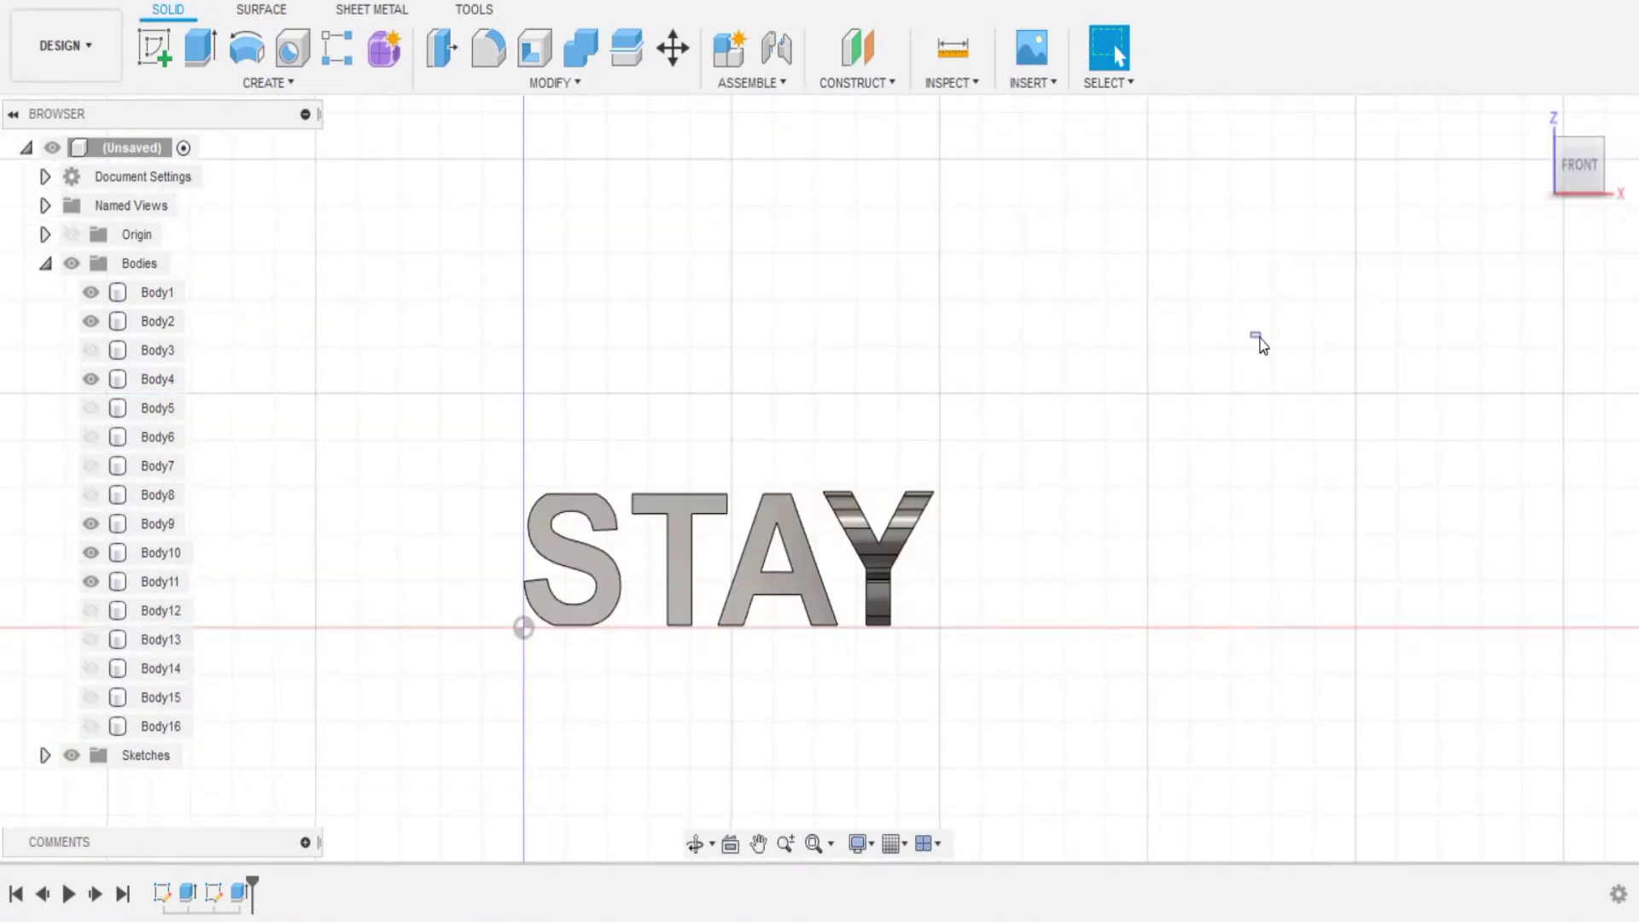
left_click_drag(1579, 166, 1556, 175)
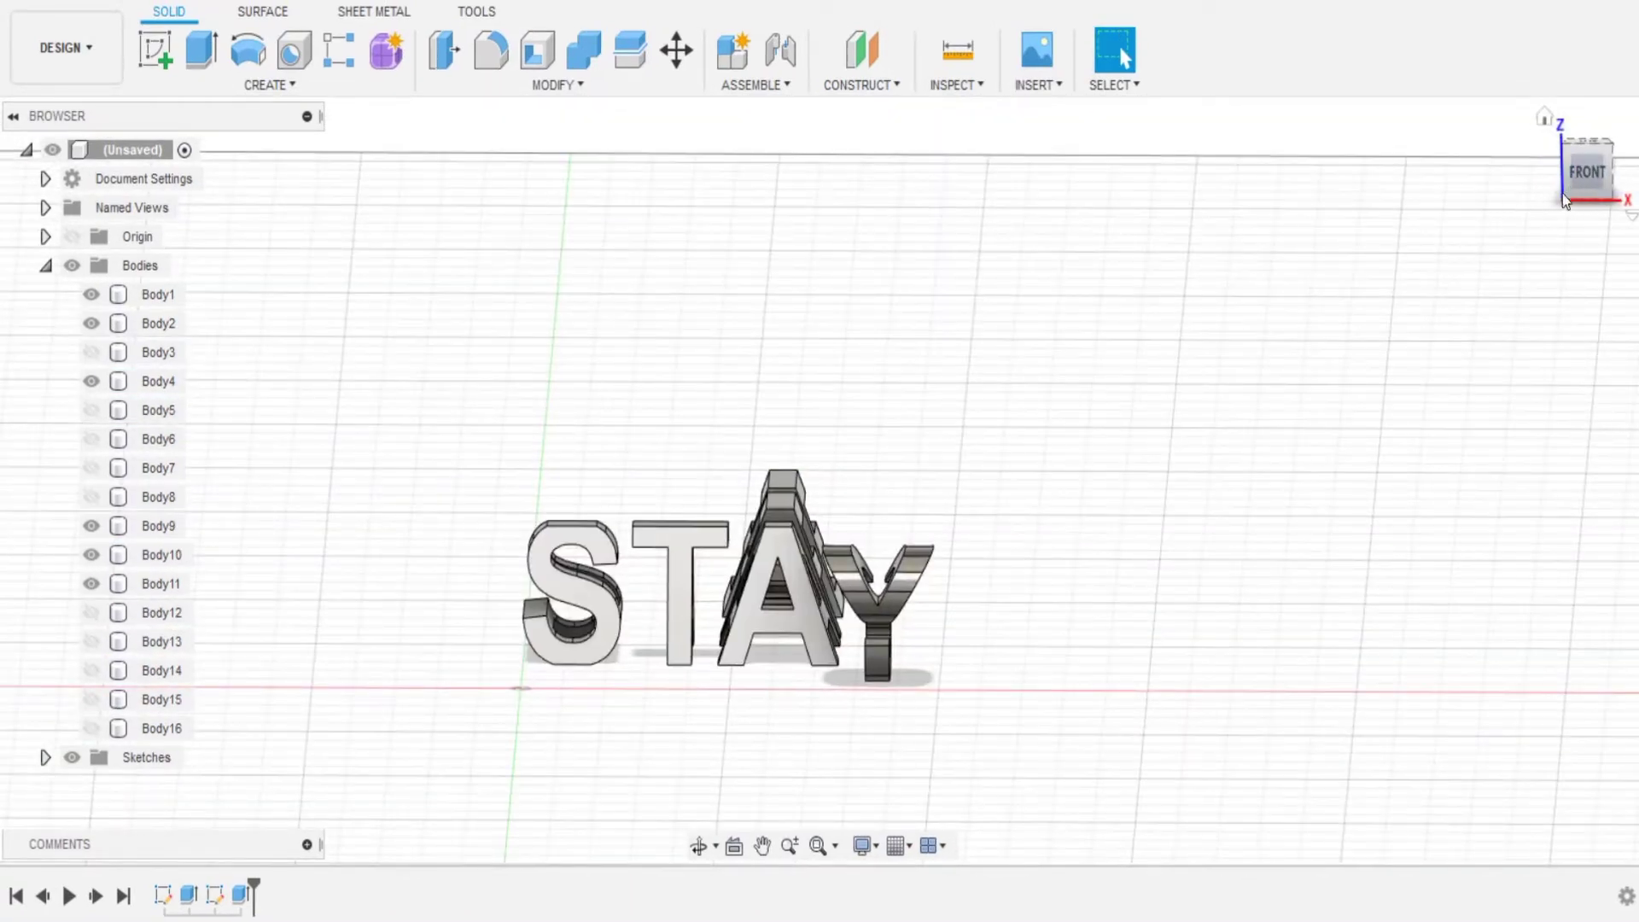
middle_click_drag(1584, 175, 1617, 174, "shift")
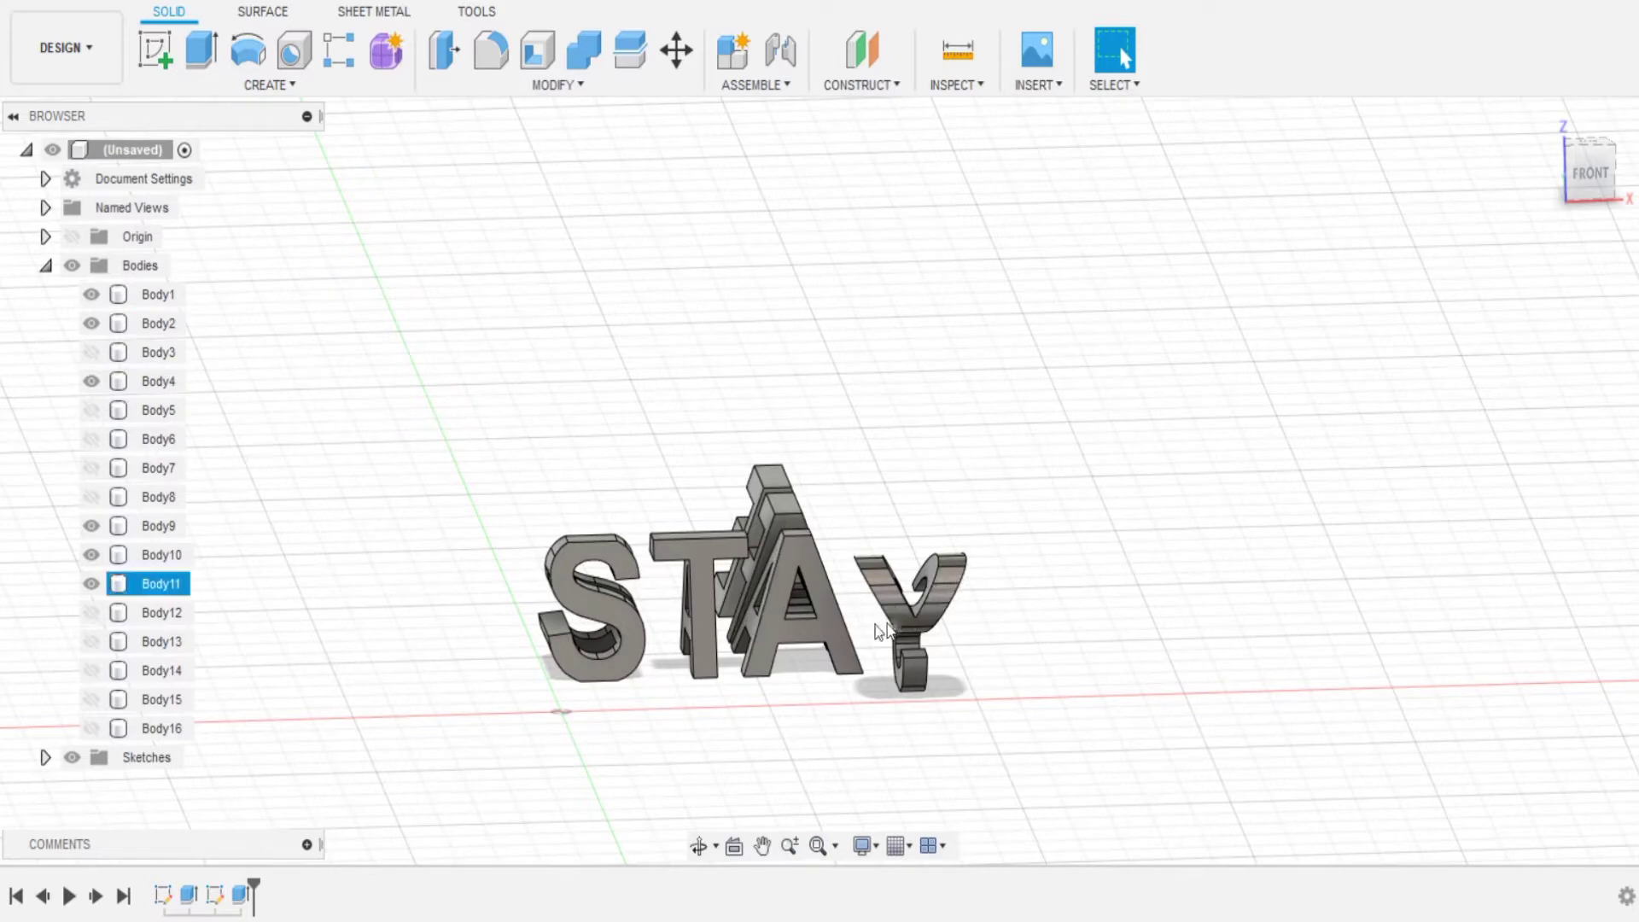
mouse_move(821, 476)
middle_mouse_down("shift")
mouse_move(906, 488)
mouse_move(828, 427)
mouse_move(794, 444)
mouse_move(845, 465)
mouse_move(845, 490)
mouse_move(846, 460)
mouse_move(871, 451)
middle_mouse_up("shift")
left_click(1590, 179)
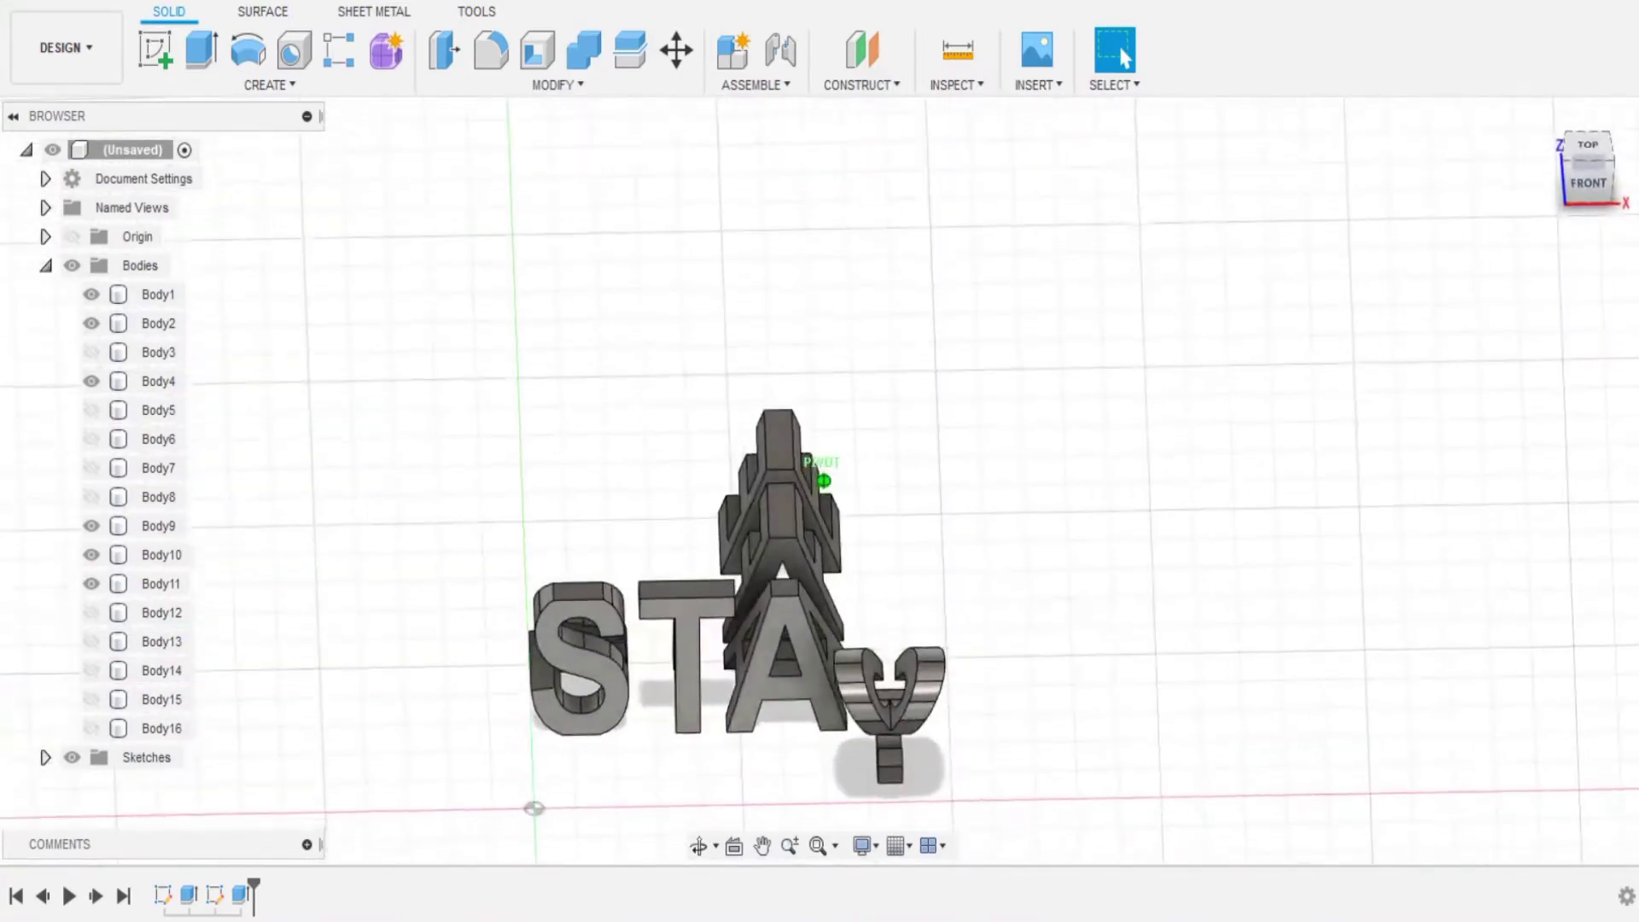
scroll(1002, 315, "down", 2)
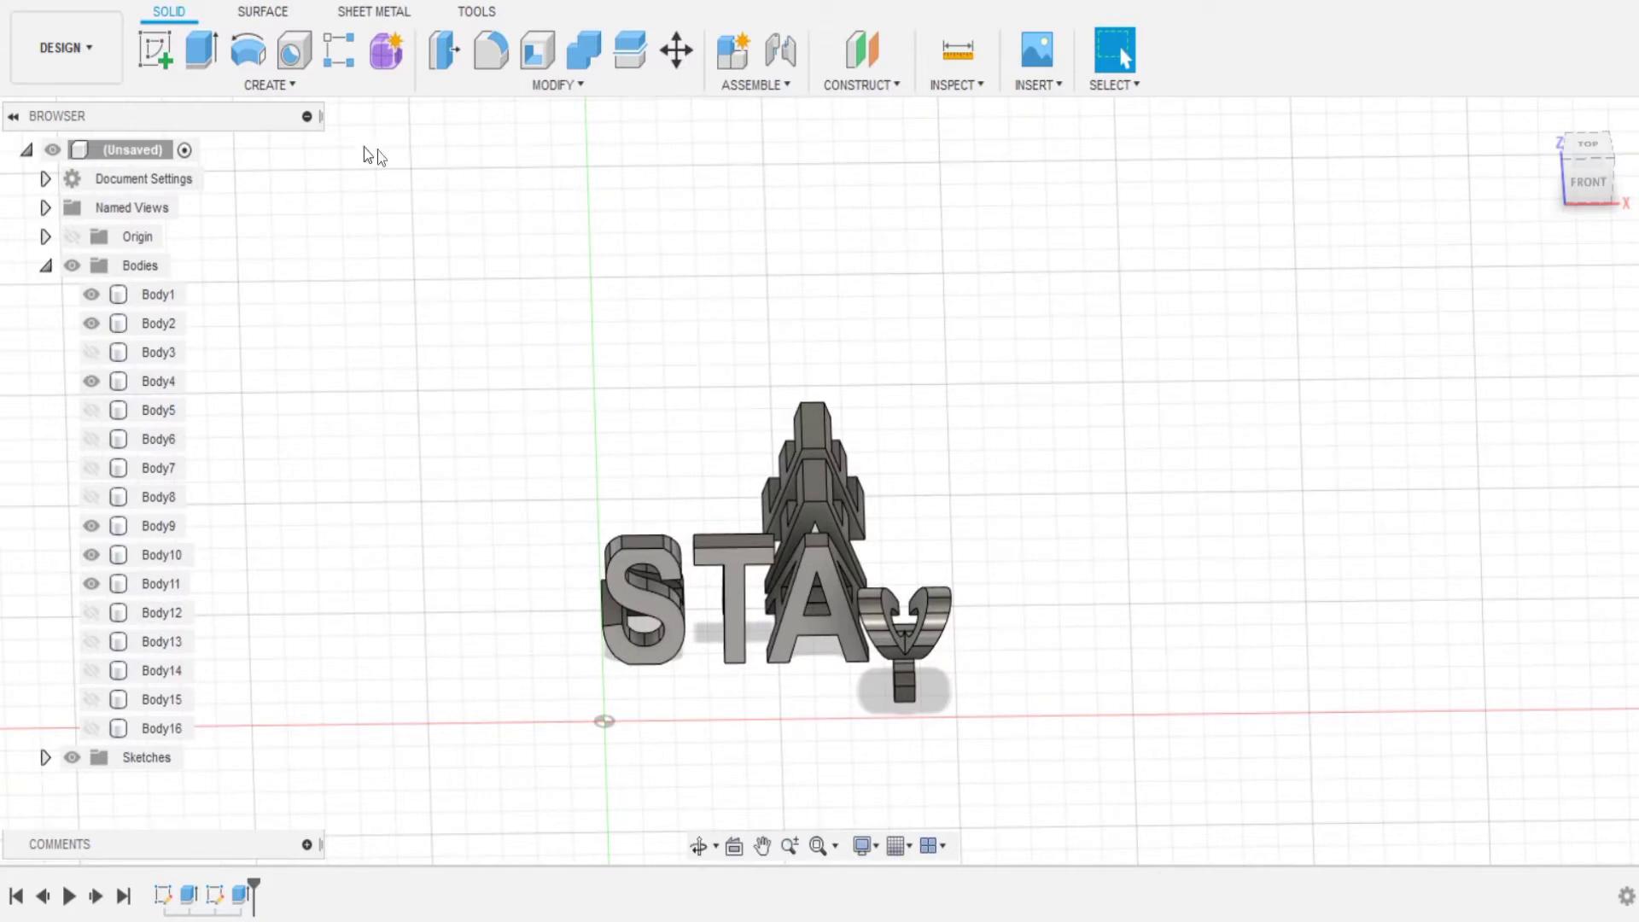
left_click(281, 92)
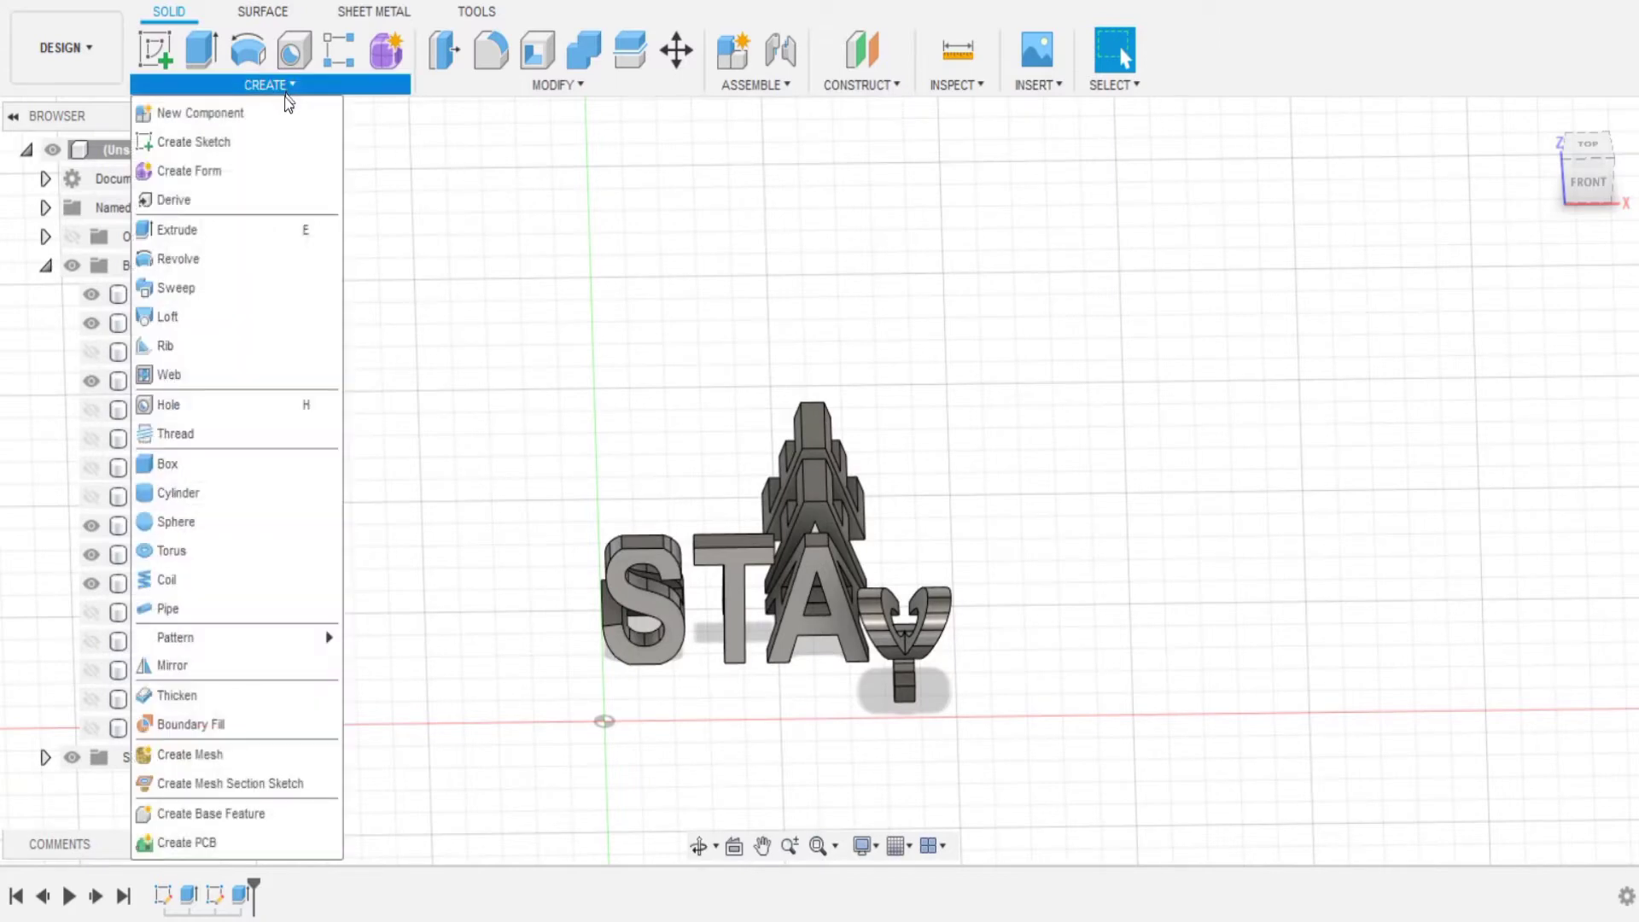
left_click(233, 142)
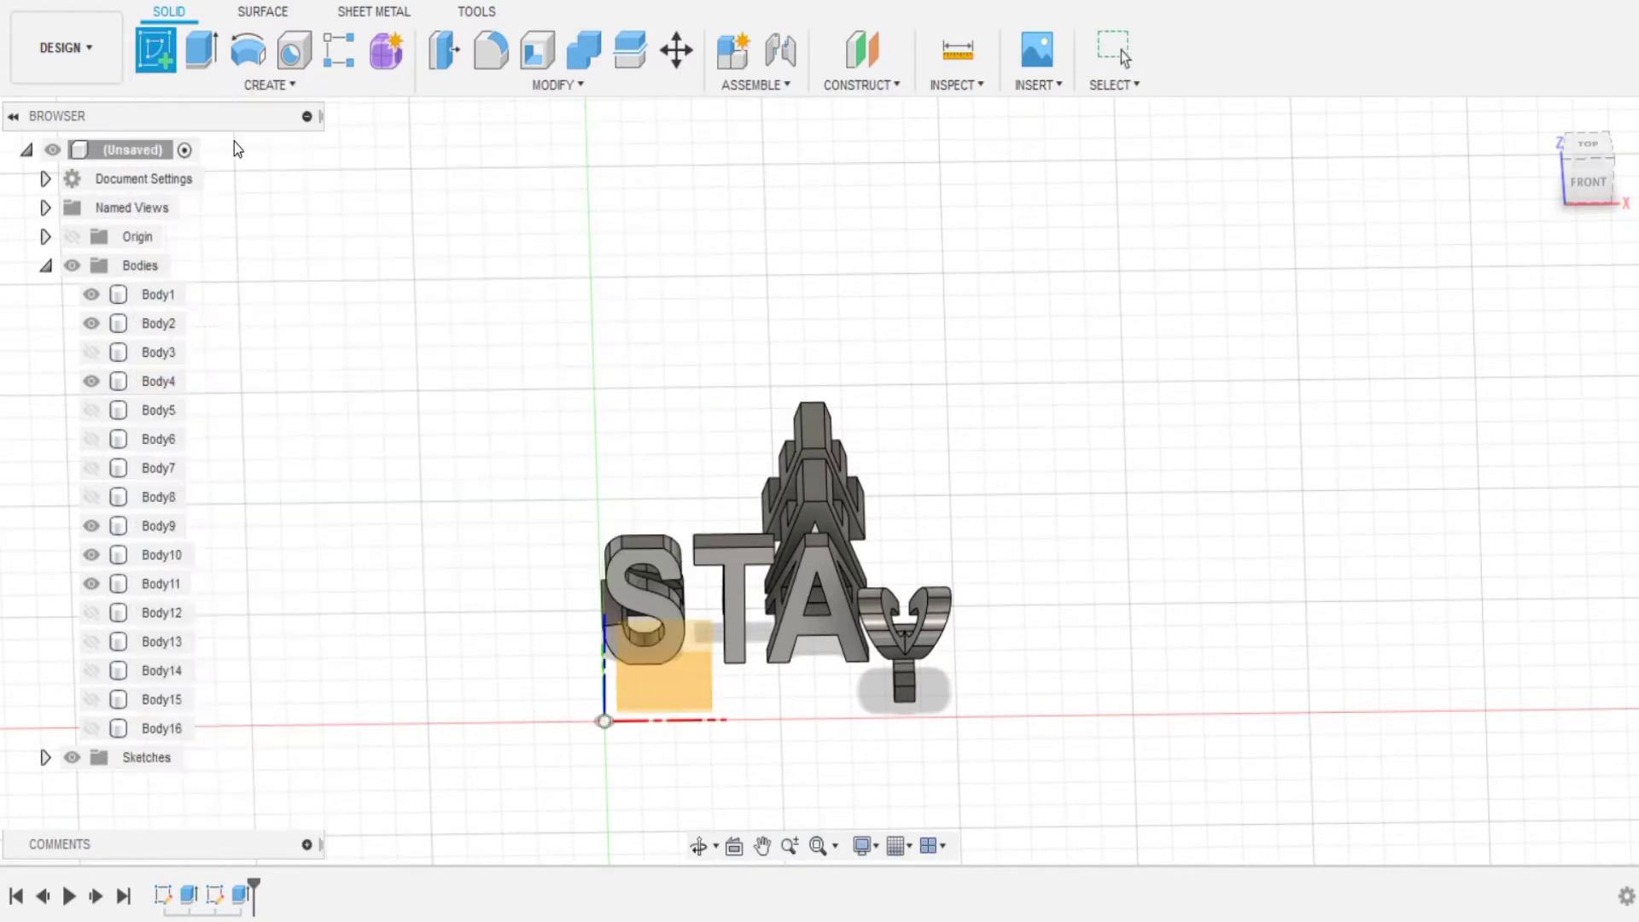
left_click(697, 678)
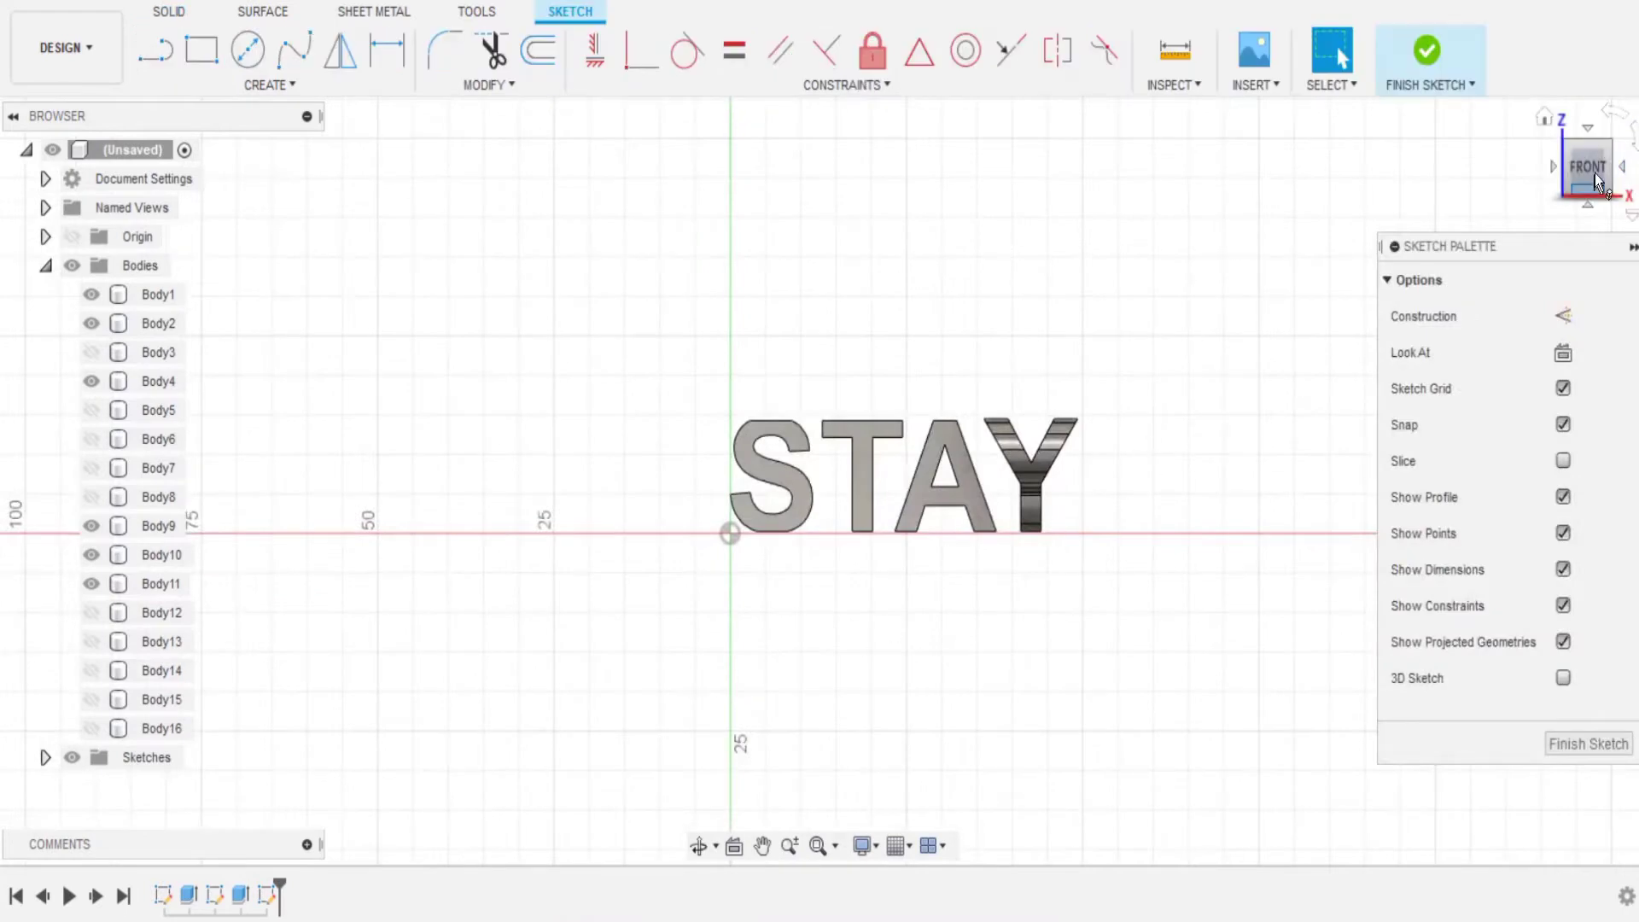
left_click(1589, 131)
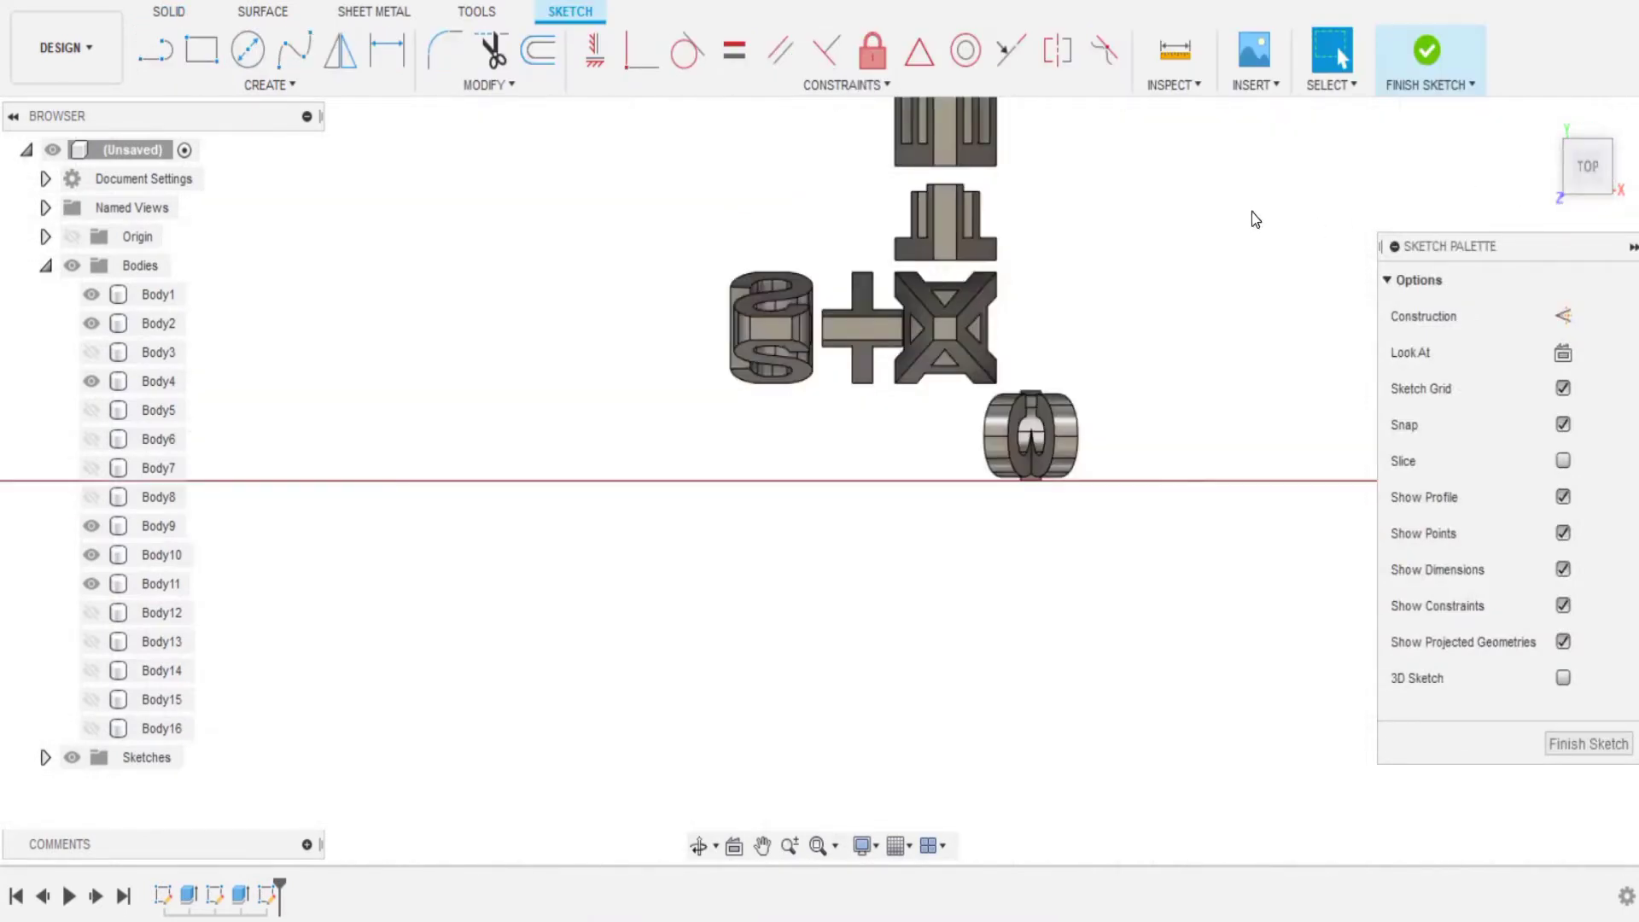
left_click(762, 845)
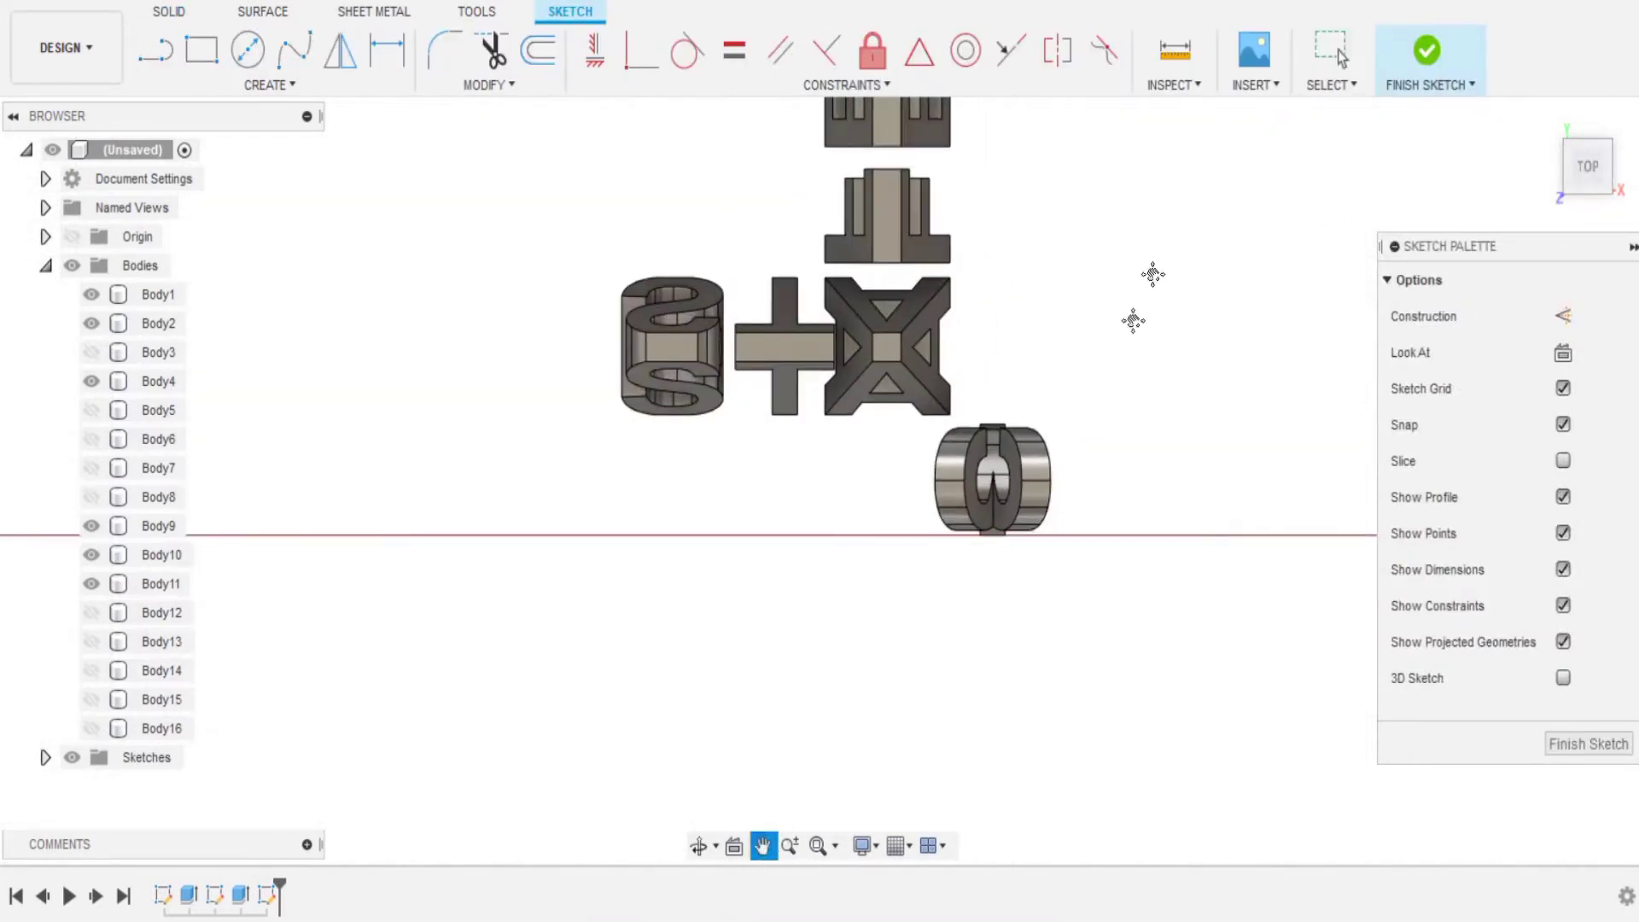
left_click_drag(1182, 215, 1165, 422)
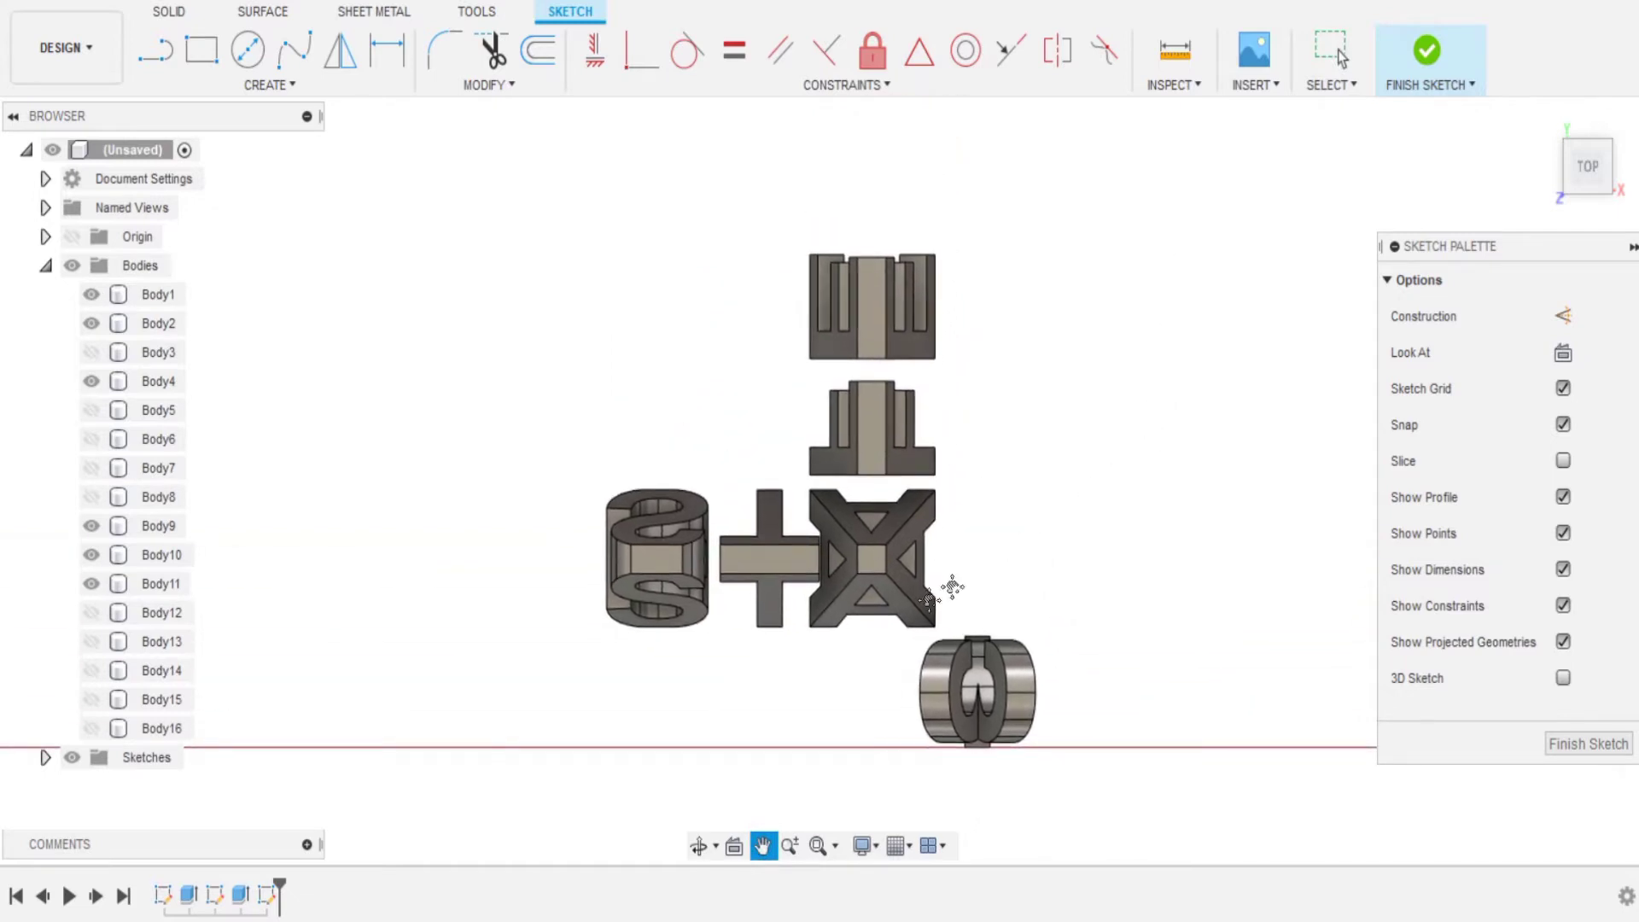
key("Escape")
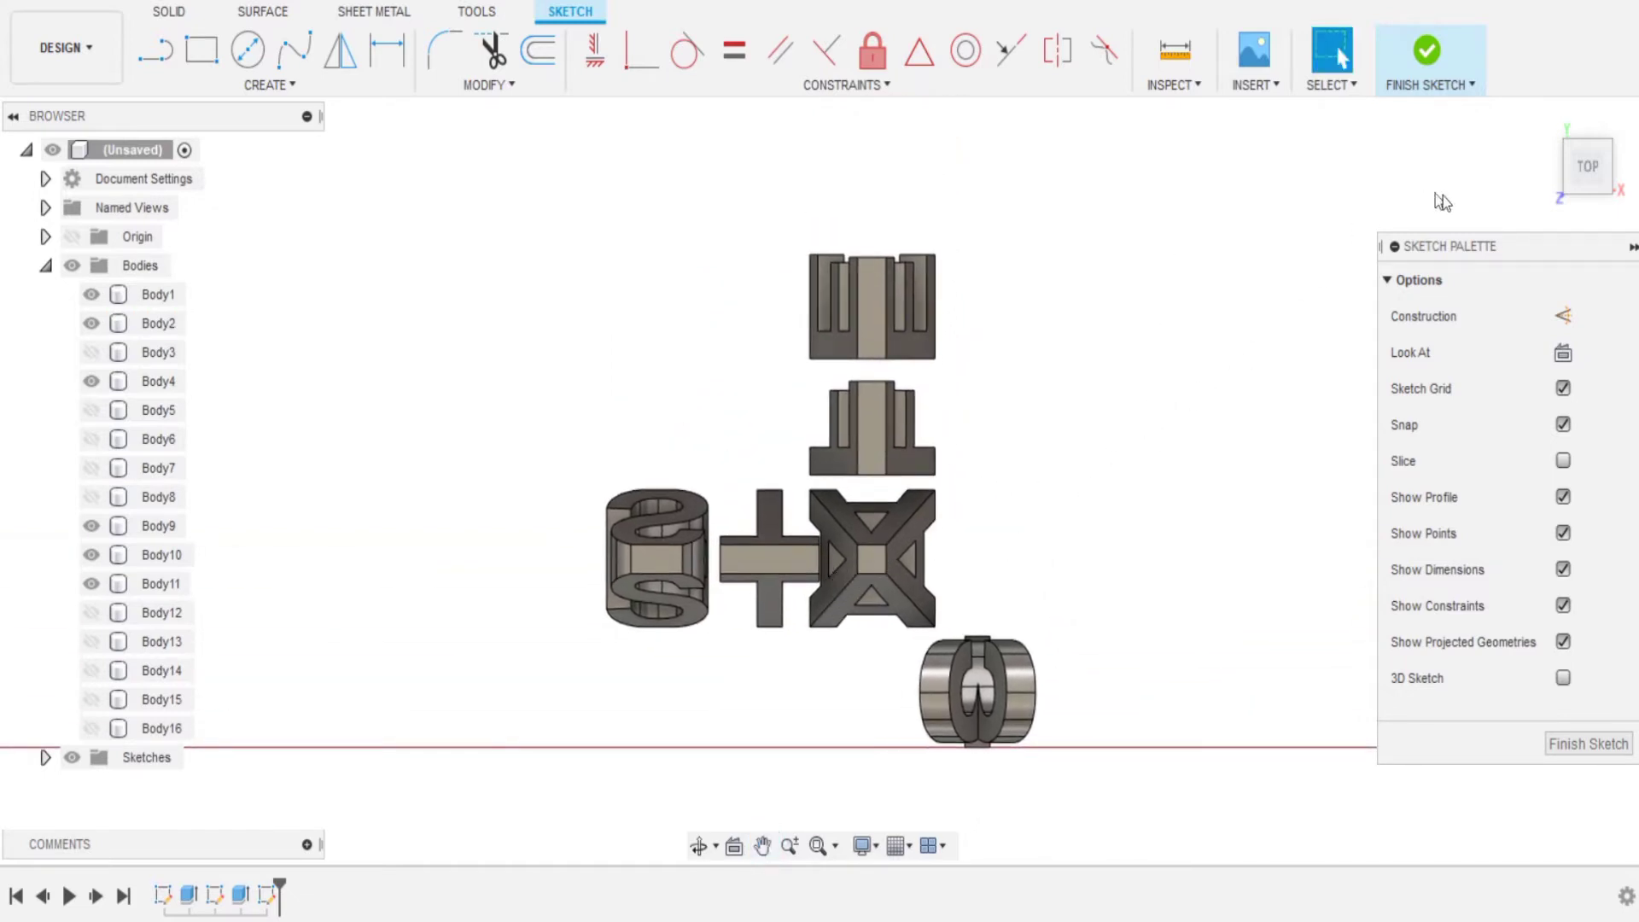
key("ctrl+z")
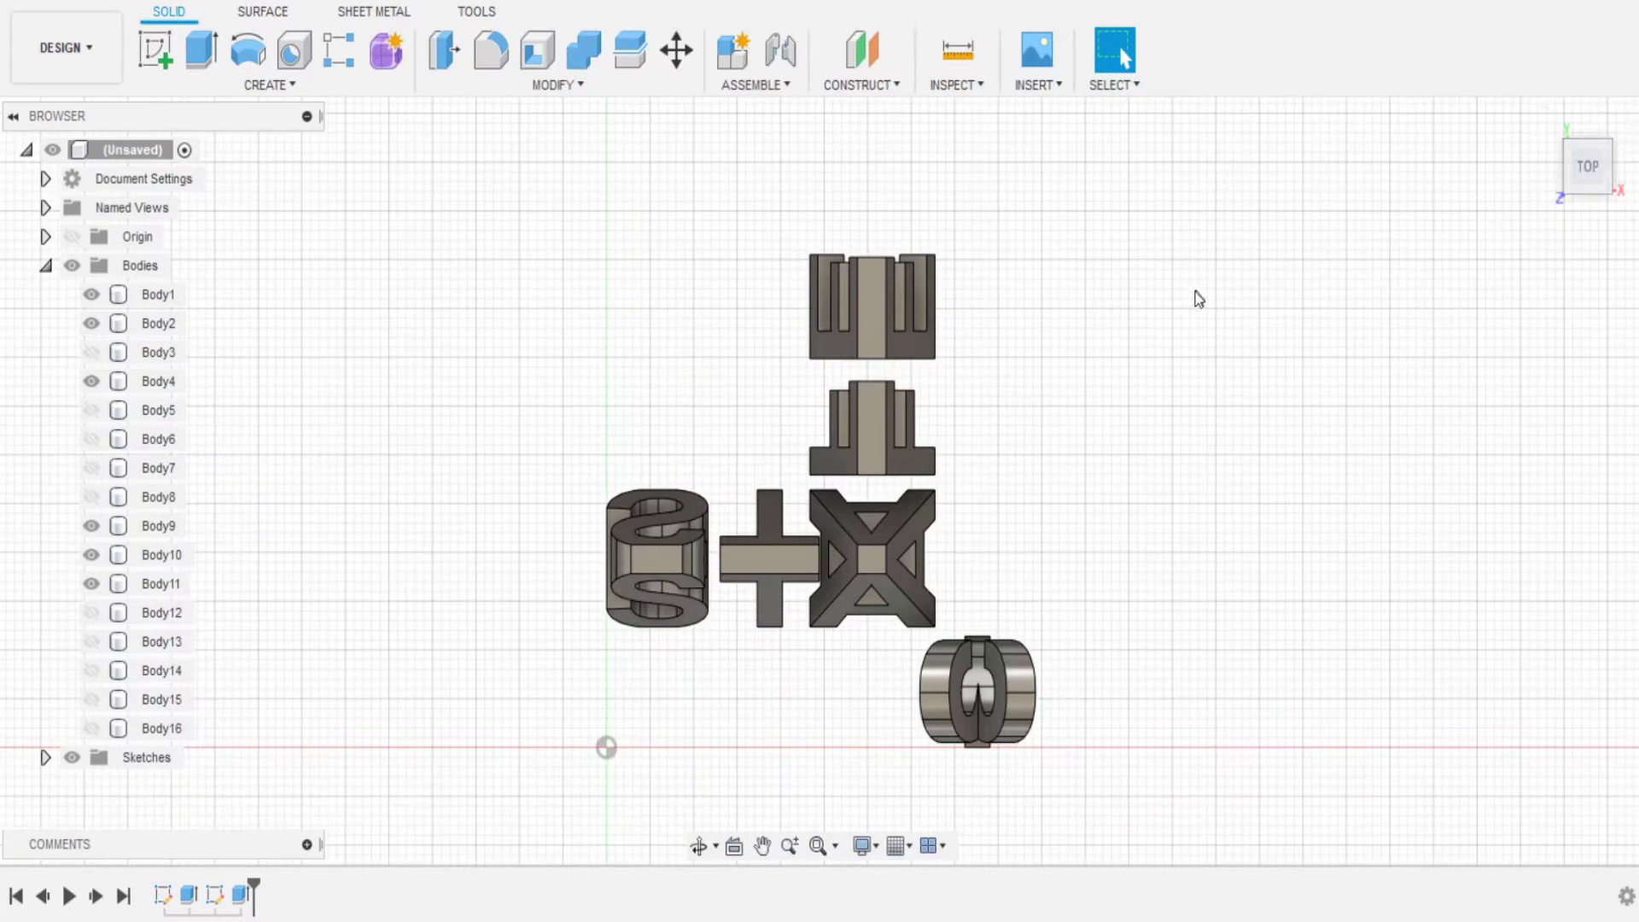
Sketch a three-point rectangle of about 51 by 53 mm on the ground plane, enclosing all the visible letter bodies
left_click(155, 49)
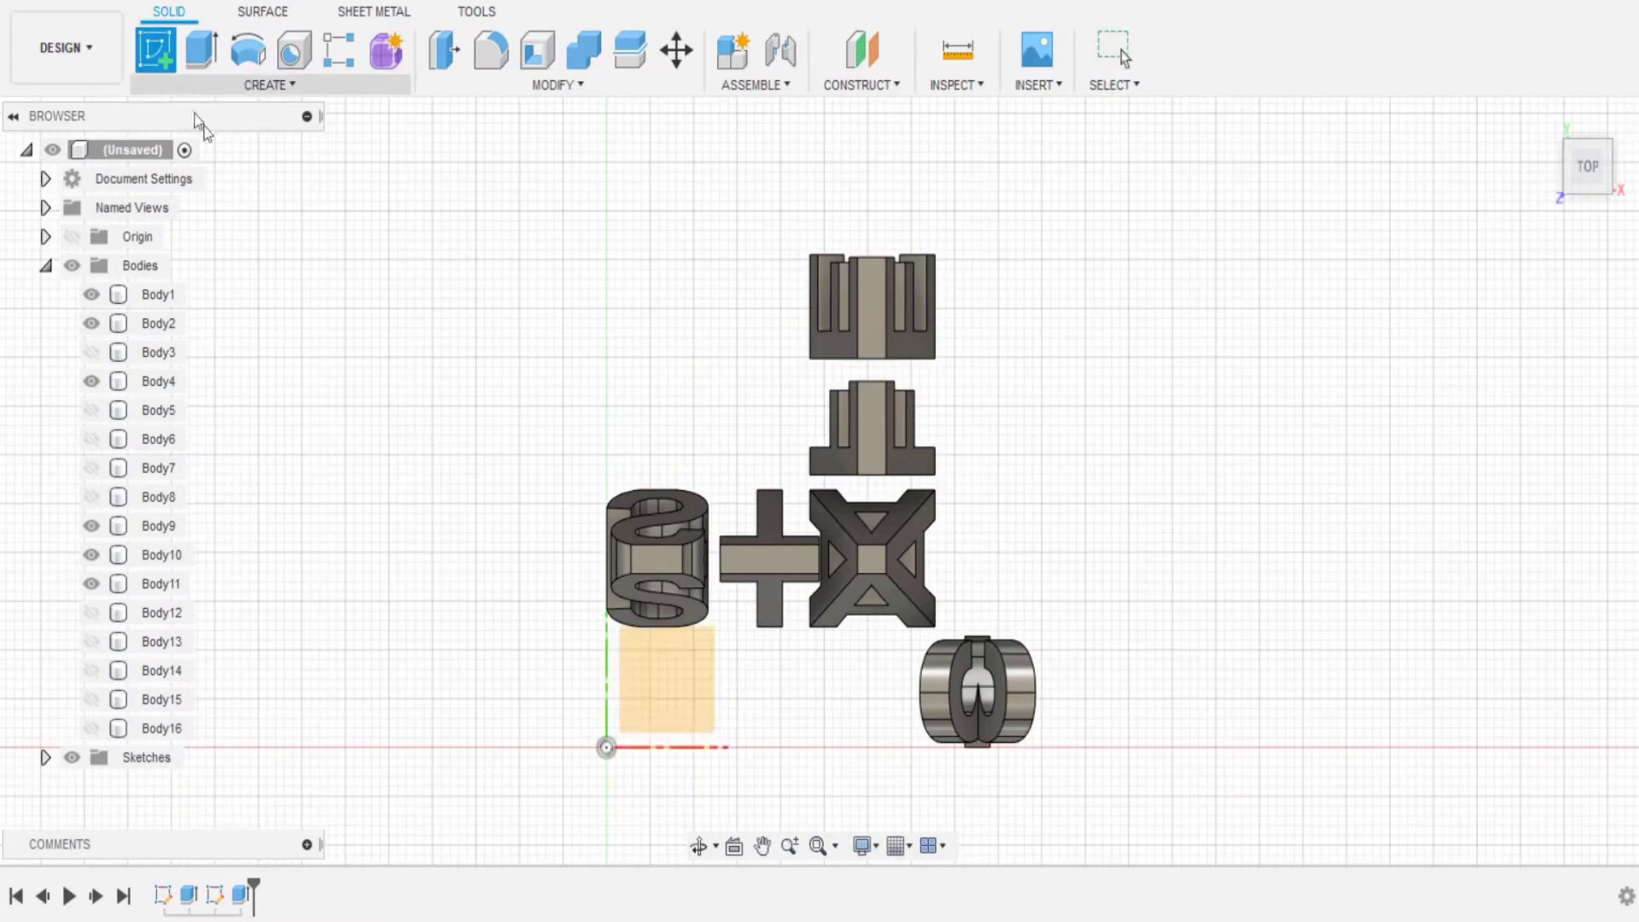
left_click(672, 699)
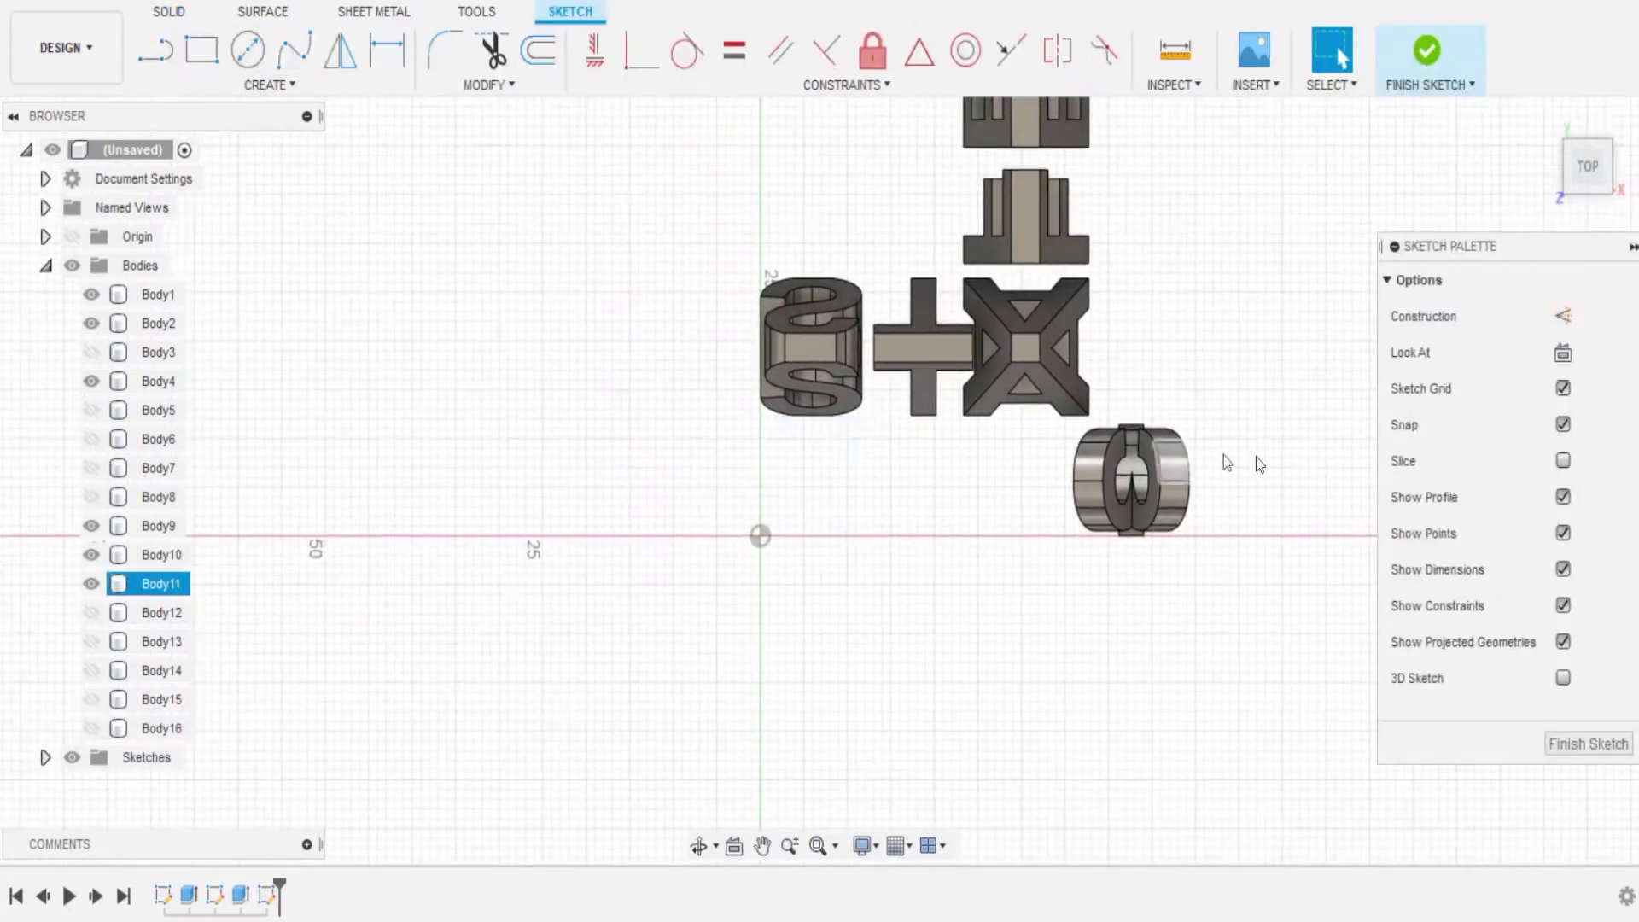
left_click(766, 845)
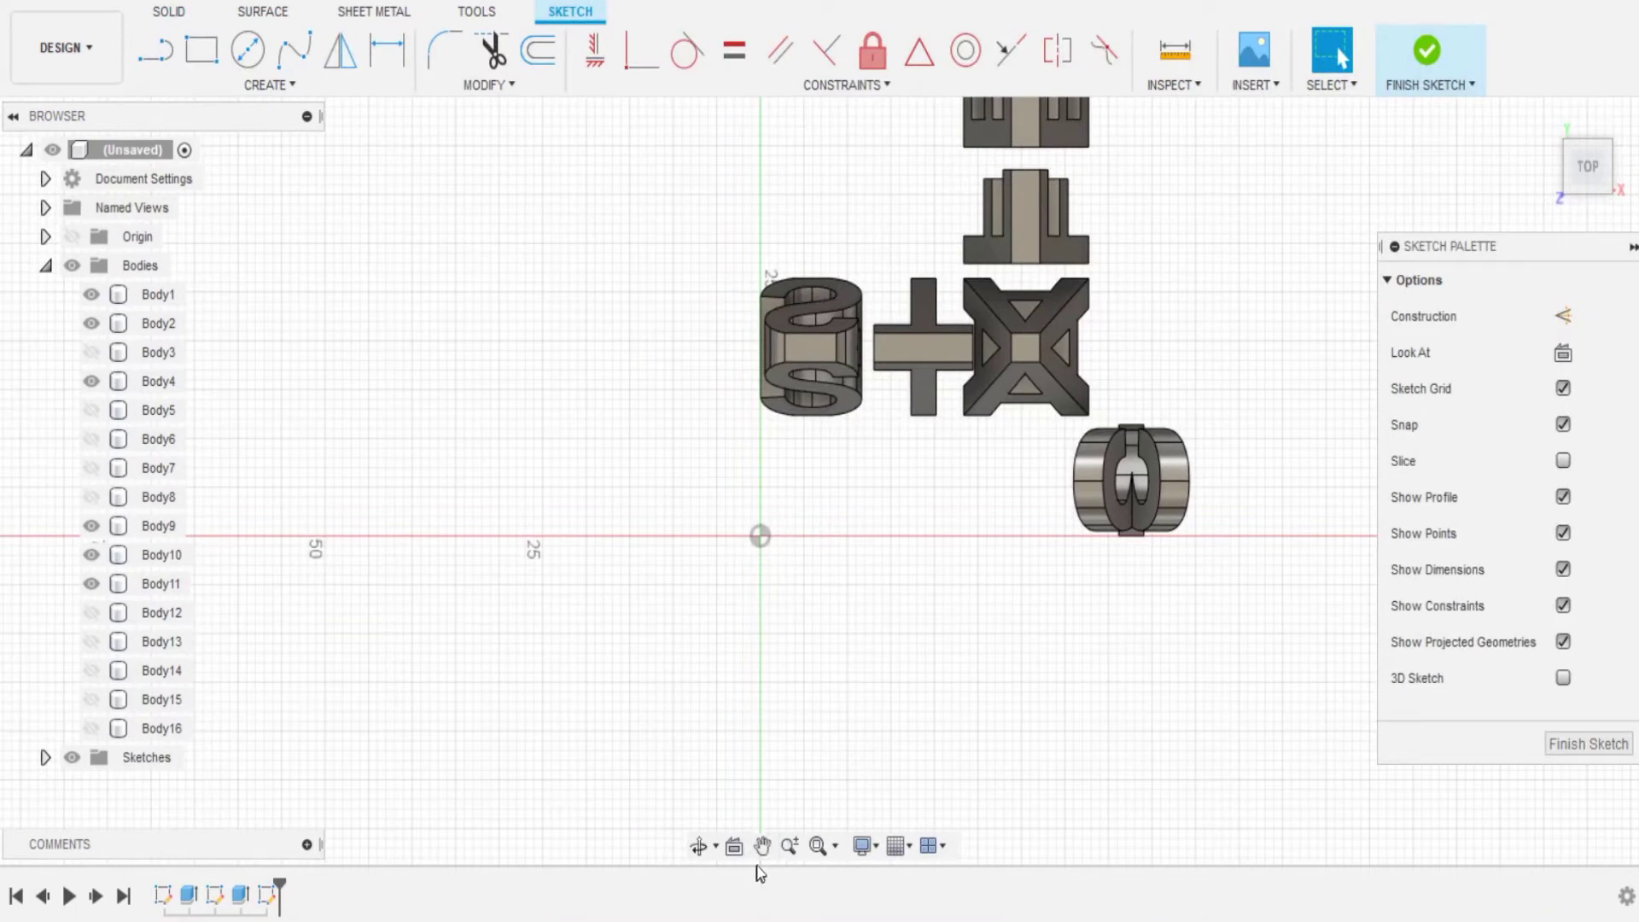
left_click_drag(913, 624, 818, 808)
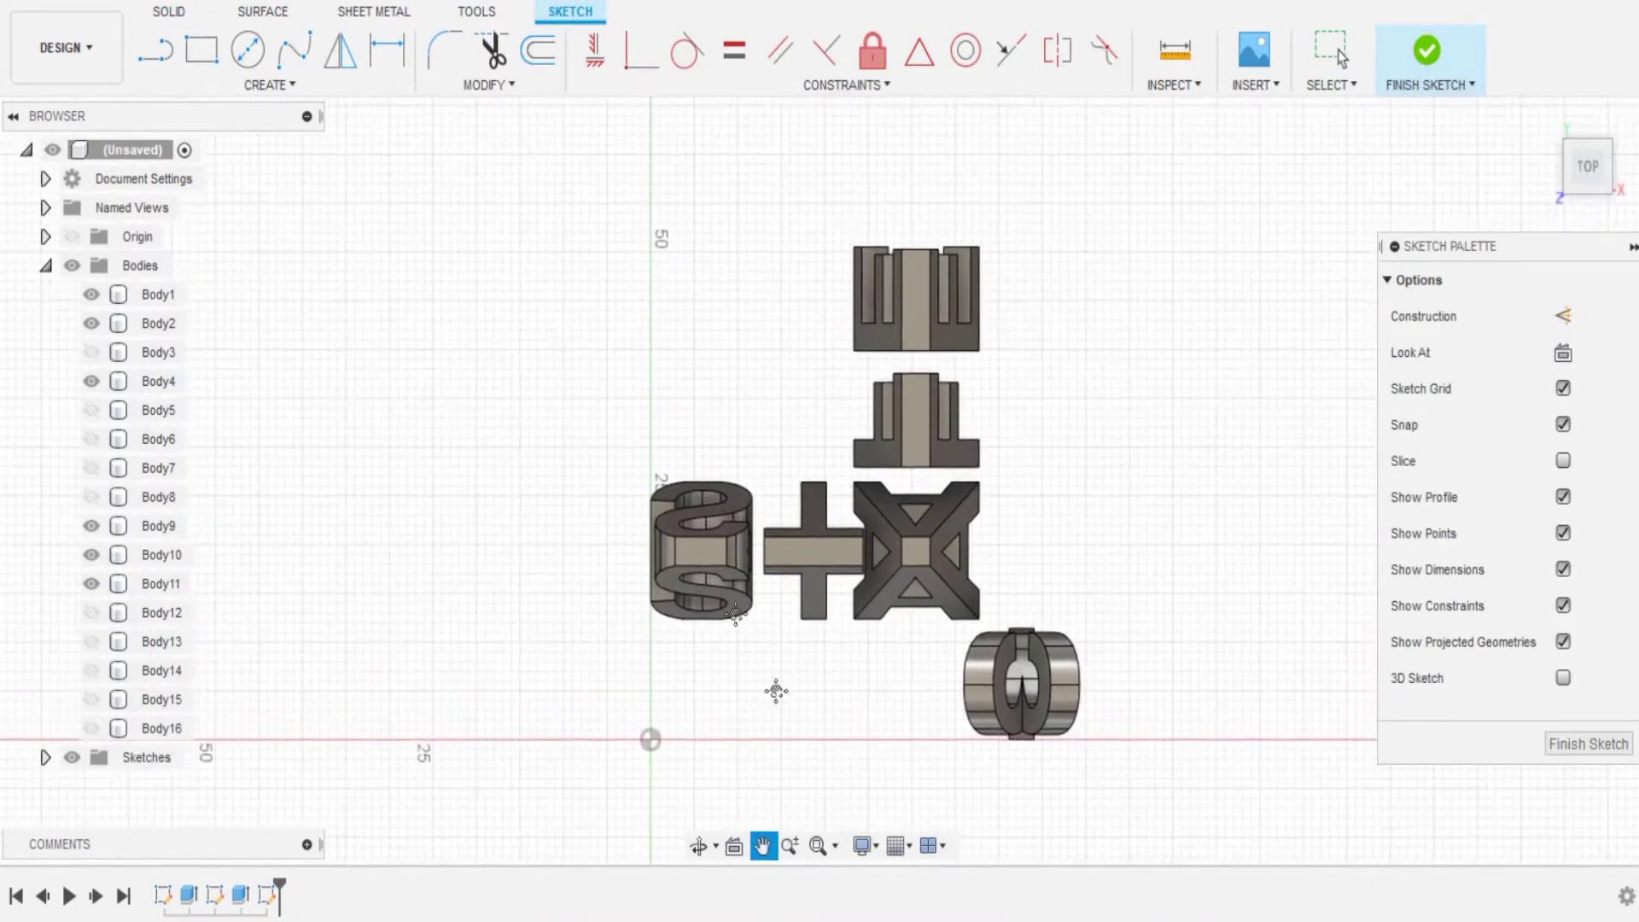
left_click(269, 84)
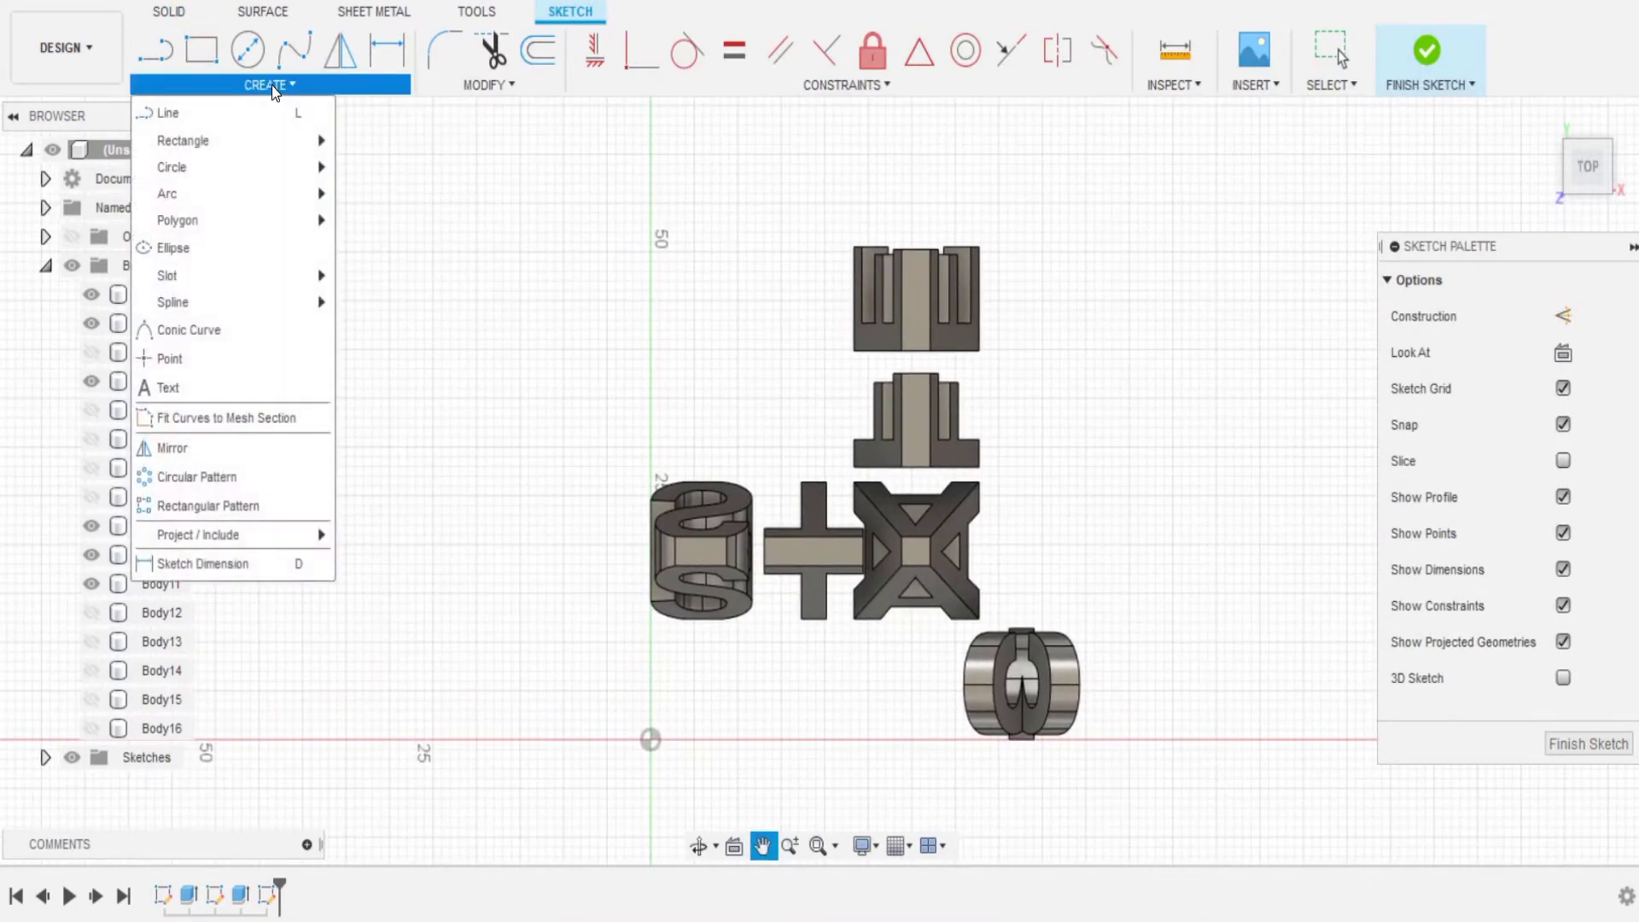
mouse_move(265, 147)
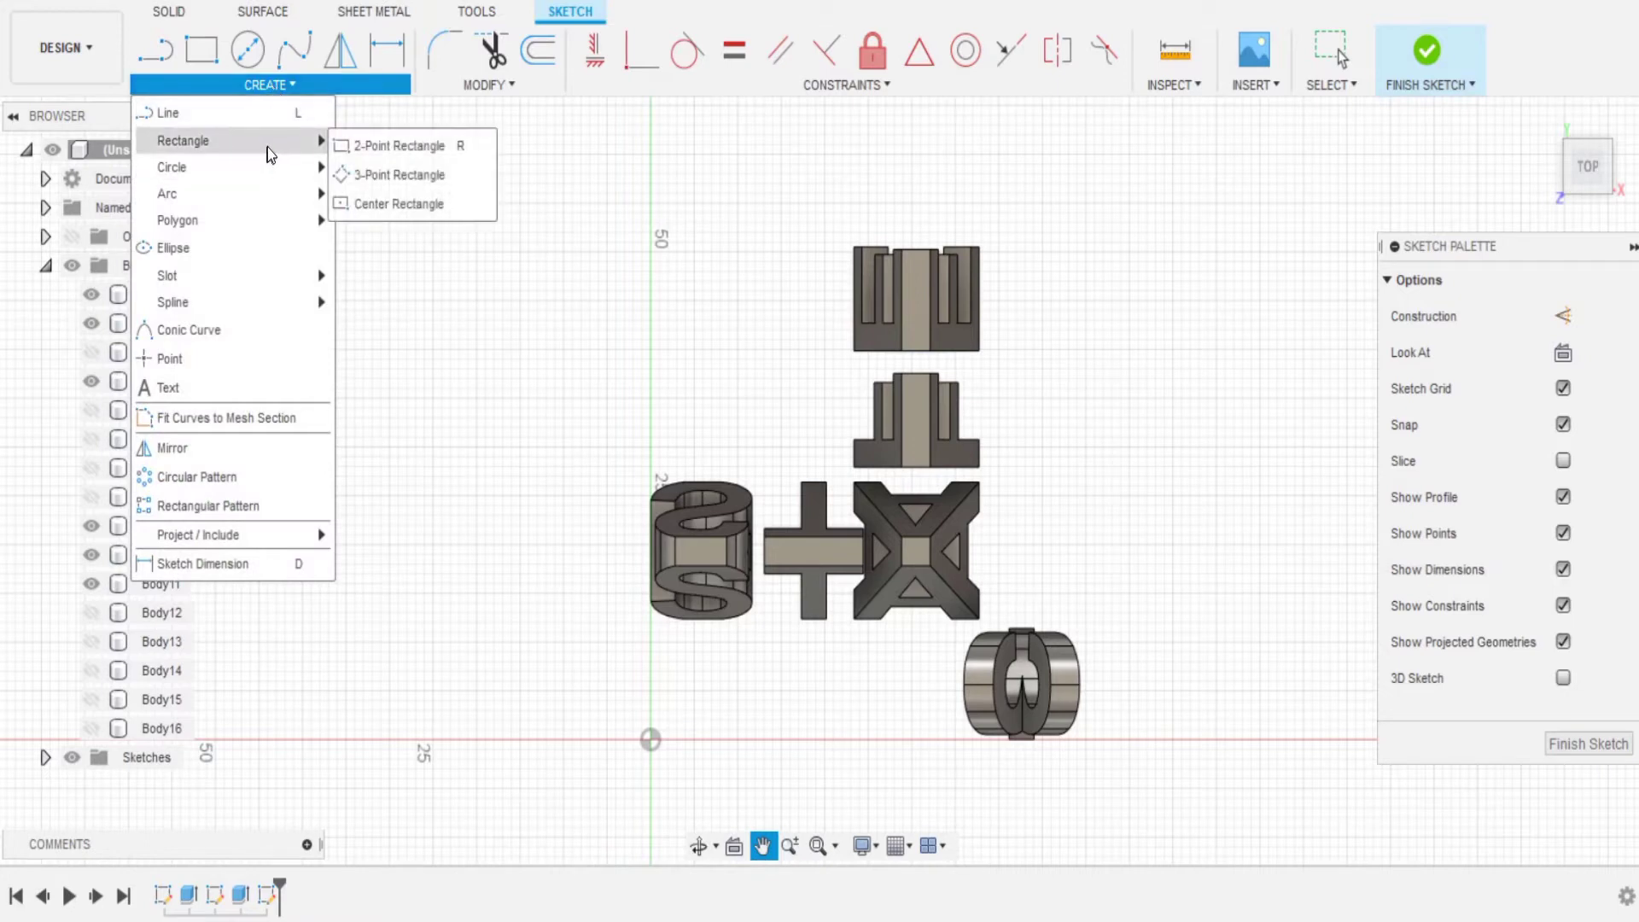
left_click(370, 174)
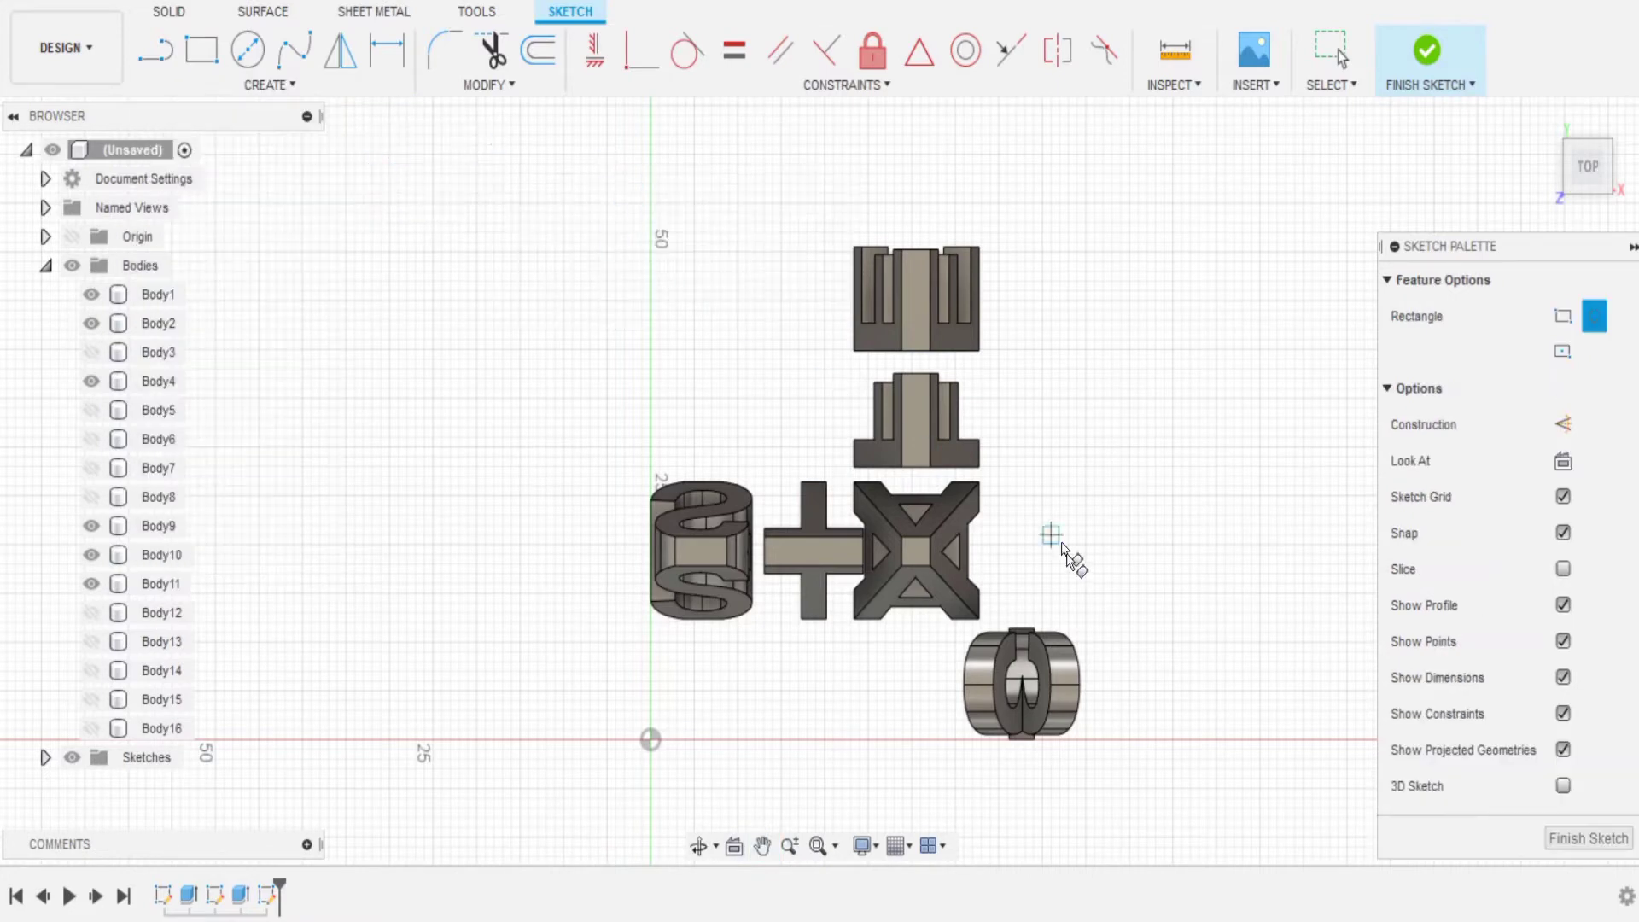
left_click(1085, 232)
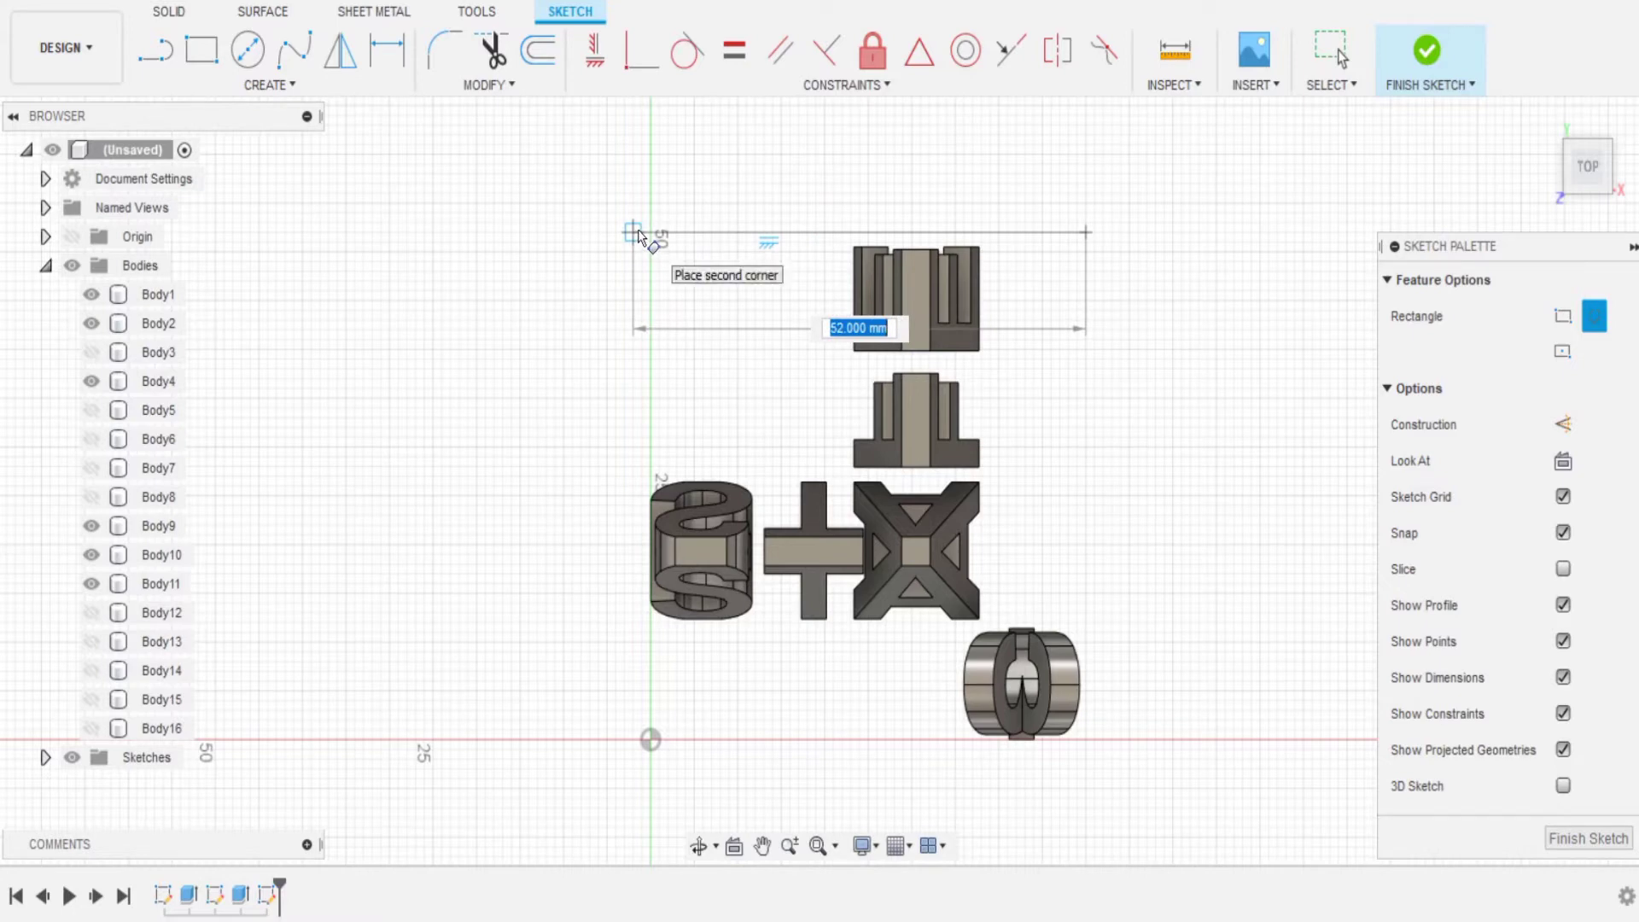
left_click(662, 756)
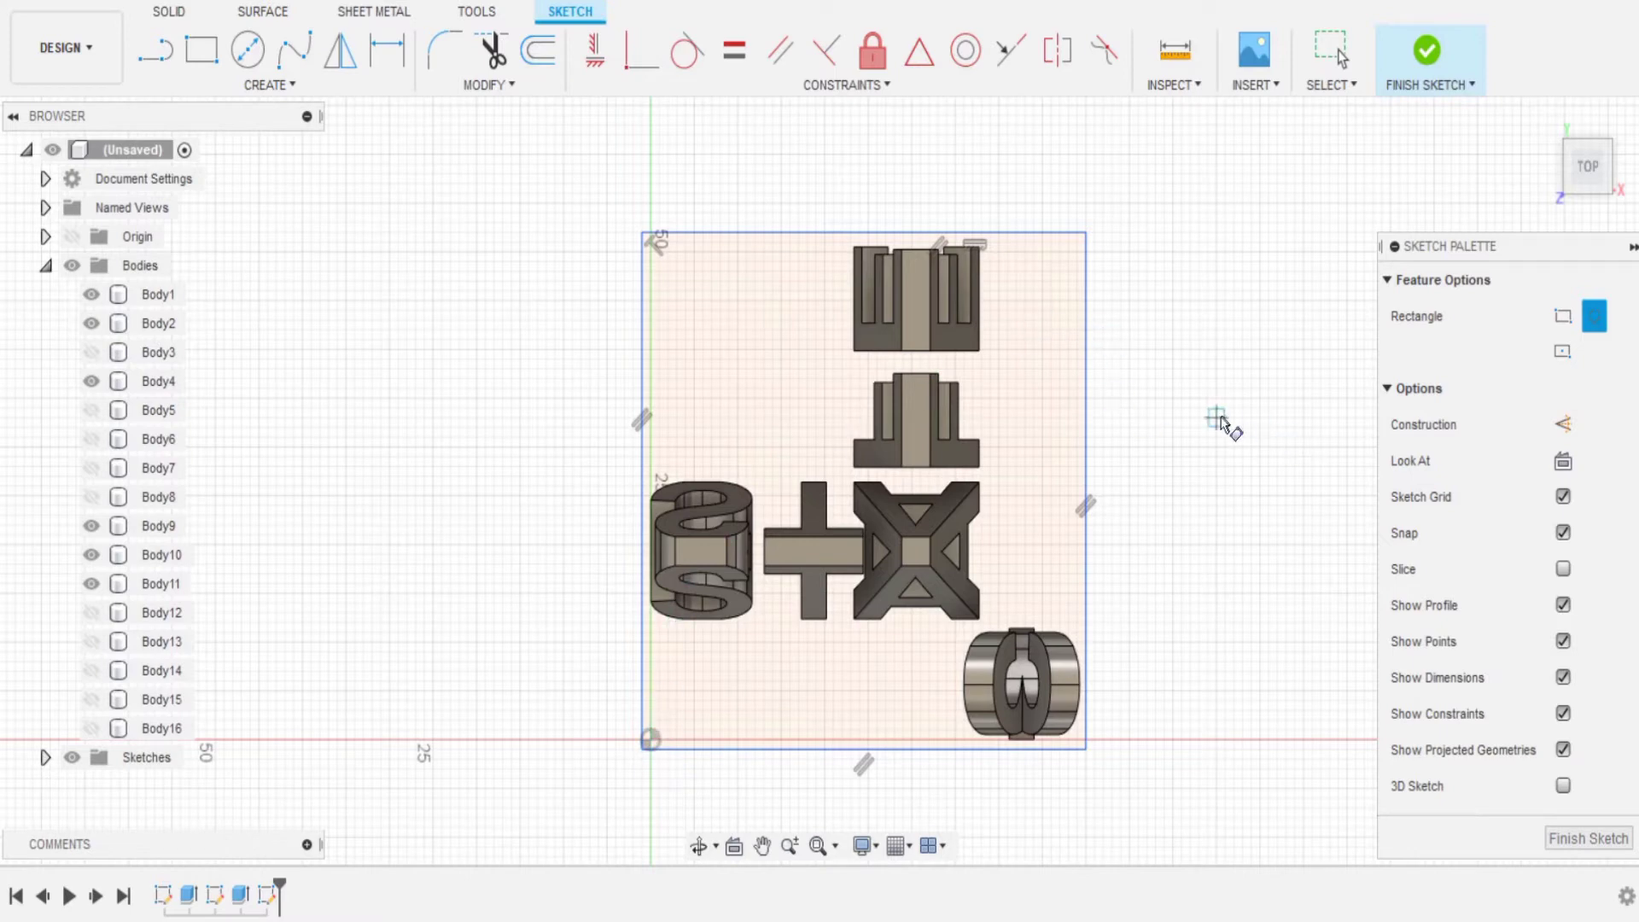
Extrude the rectangle -5 mm, below the letters, as a new body forming the base plate
key("e")
left_click(958, 477)
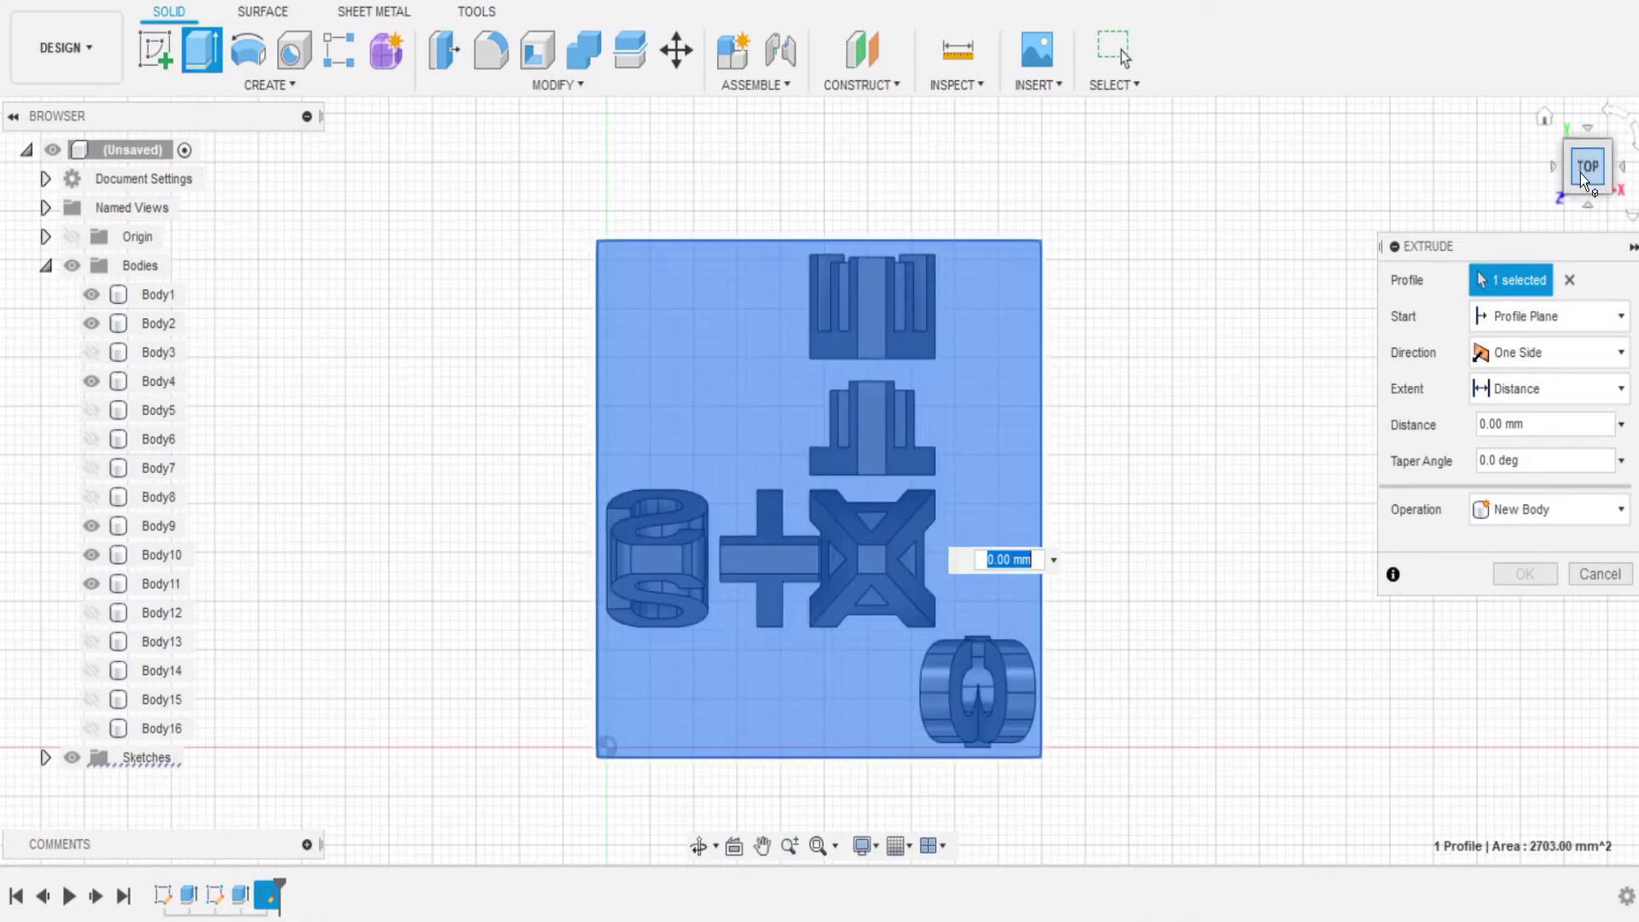
middle_click_drag(811, 546, 808, 425, "shift")
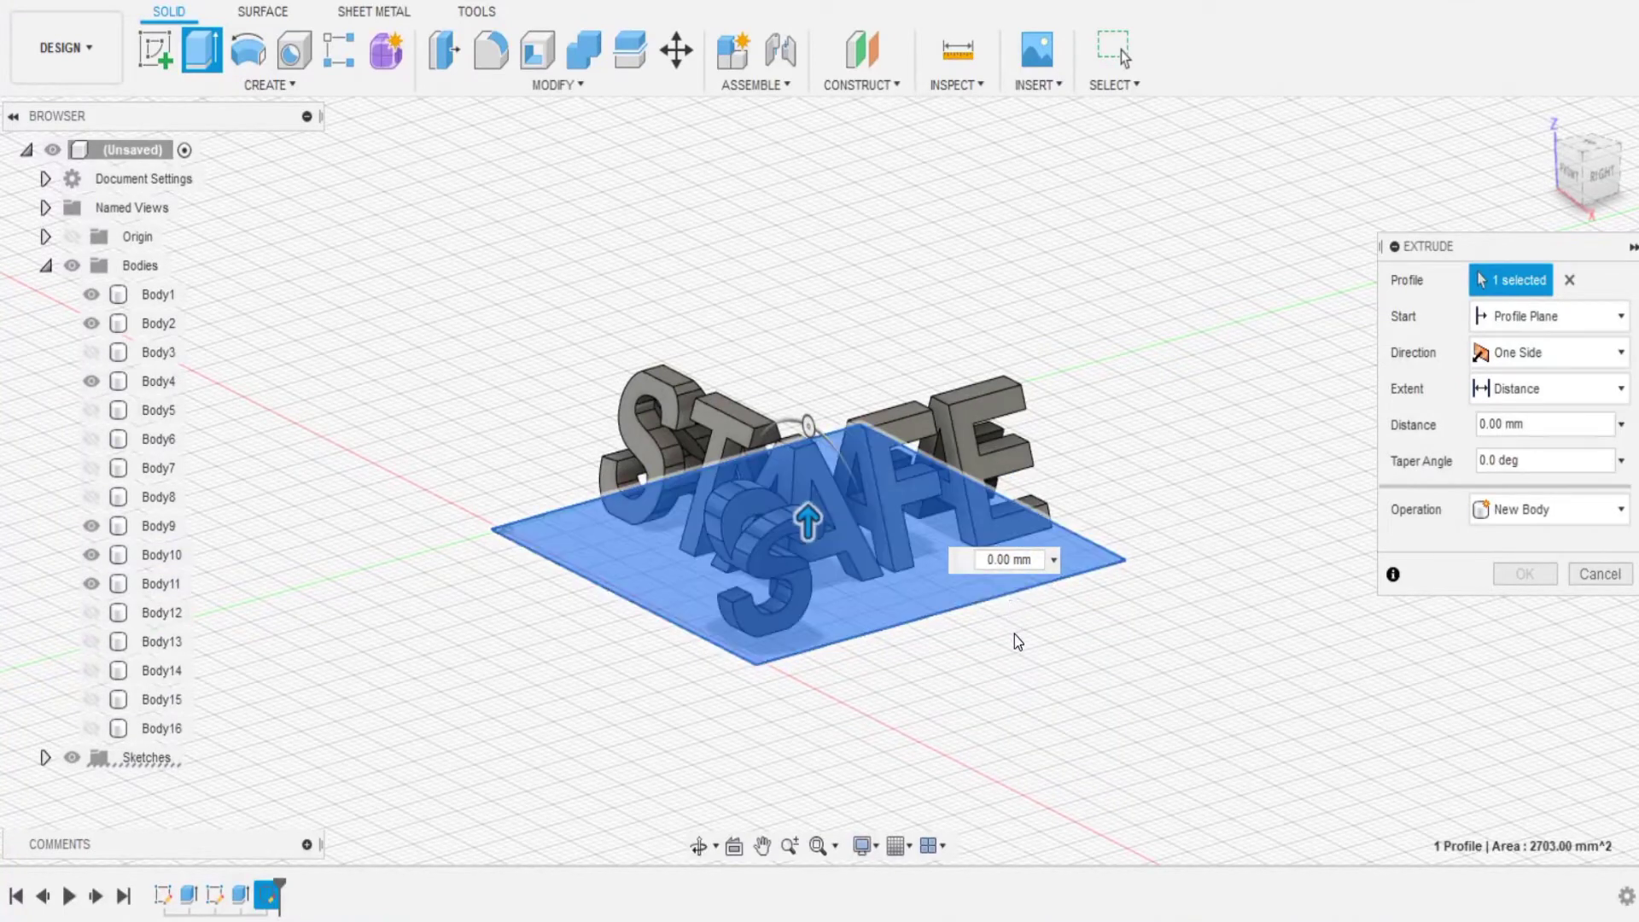
key("BackSpace")
key("BackSpace")
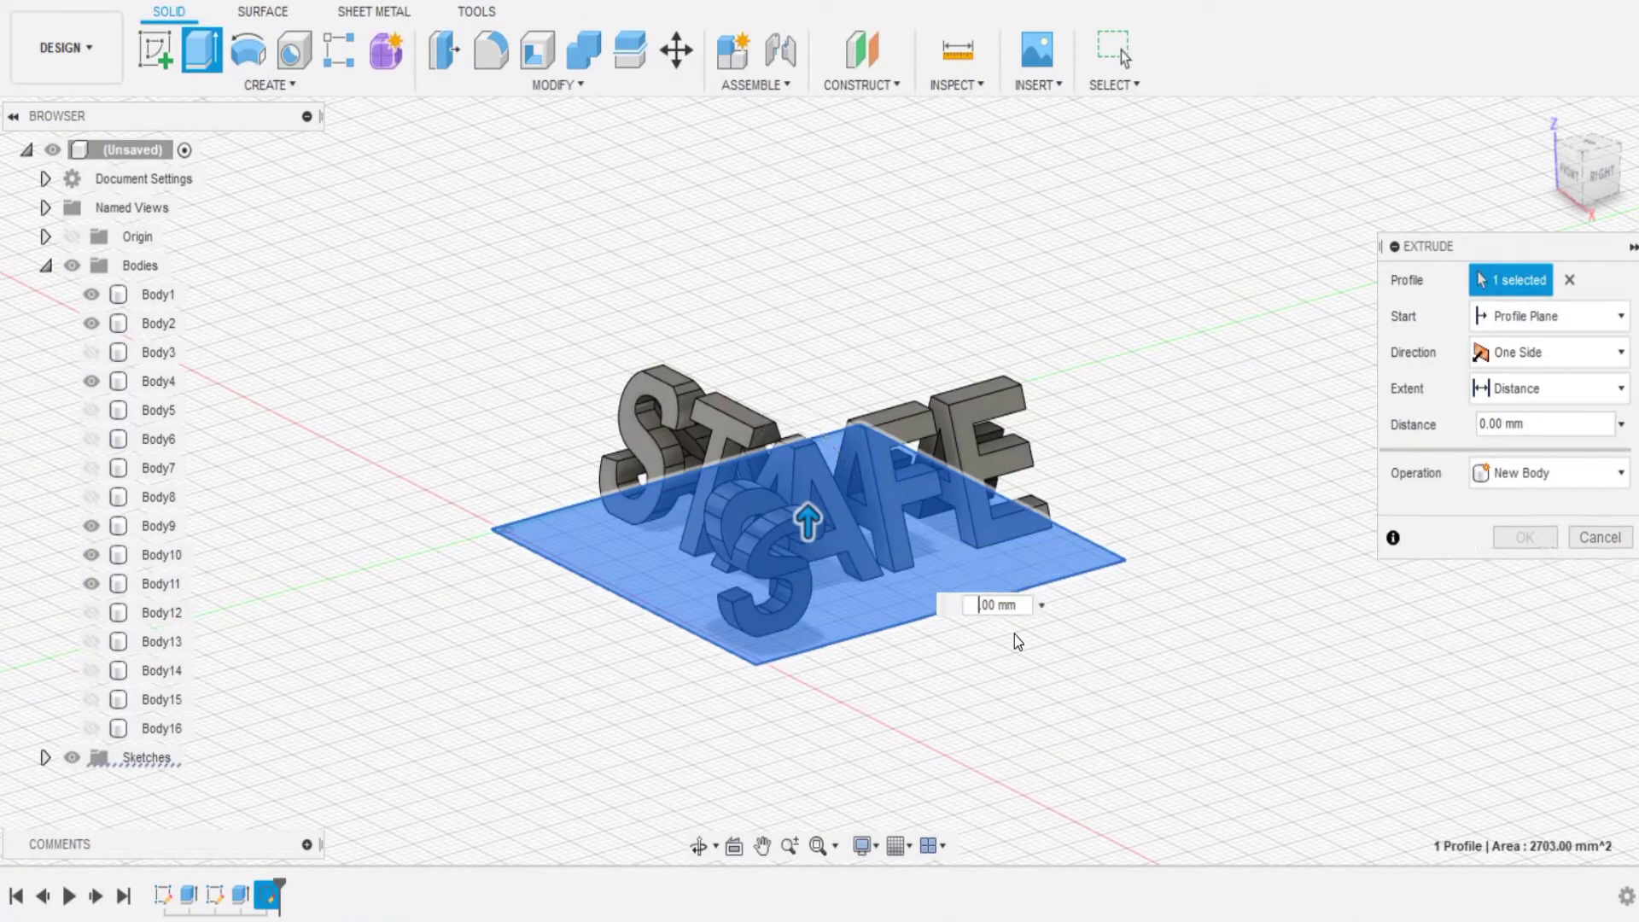
type("-5.")
key("Return")
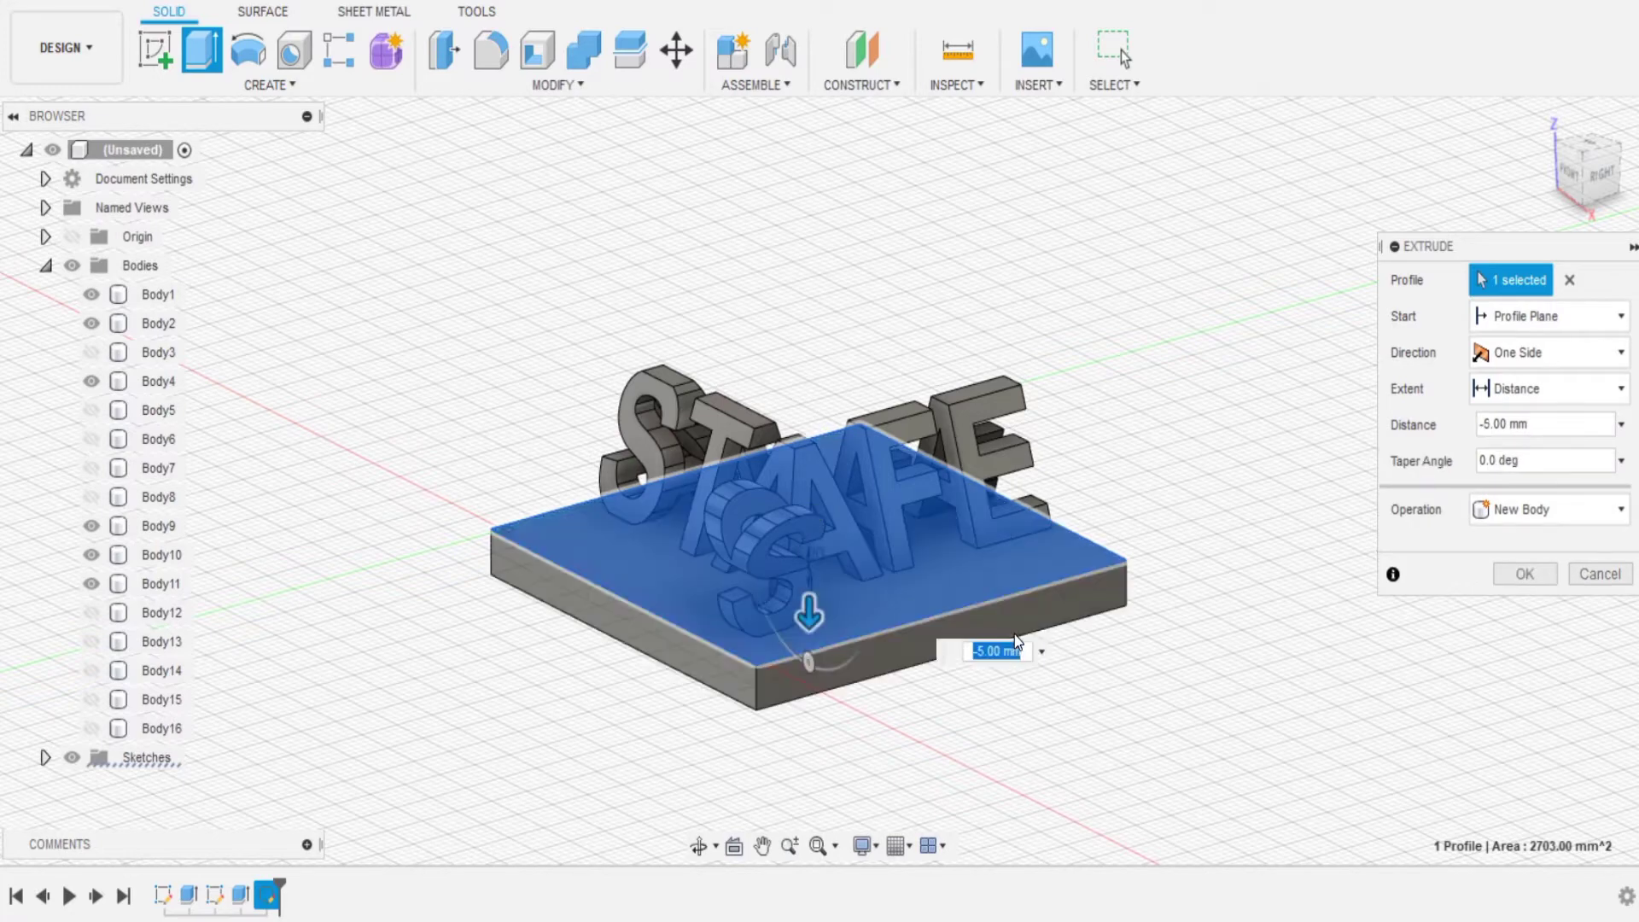
key("Return")
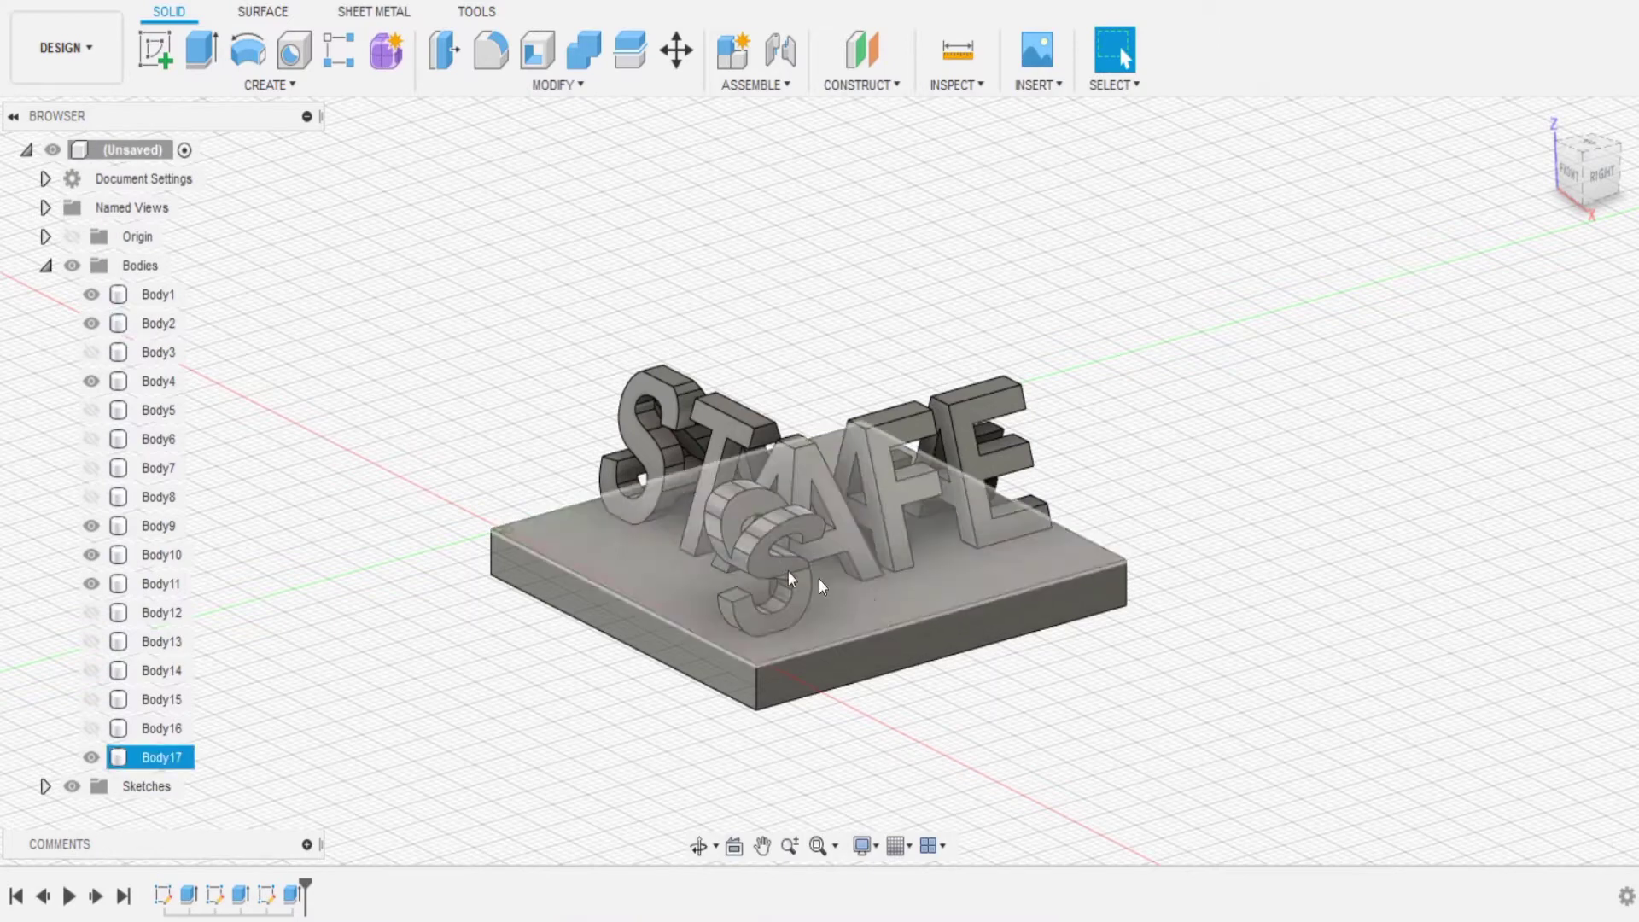
Move the base plate body 1 mm up along Z so that it overlaps the bottoms of the letters
left_click(174, 759)
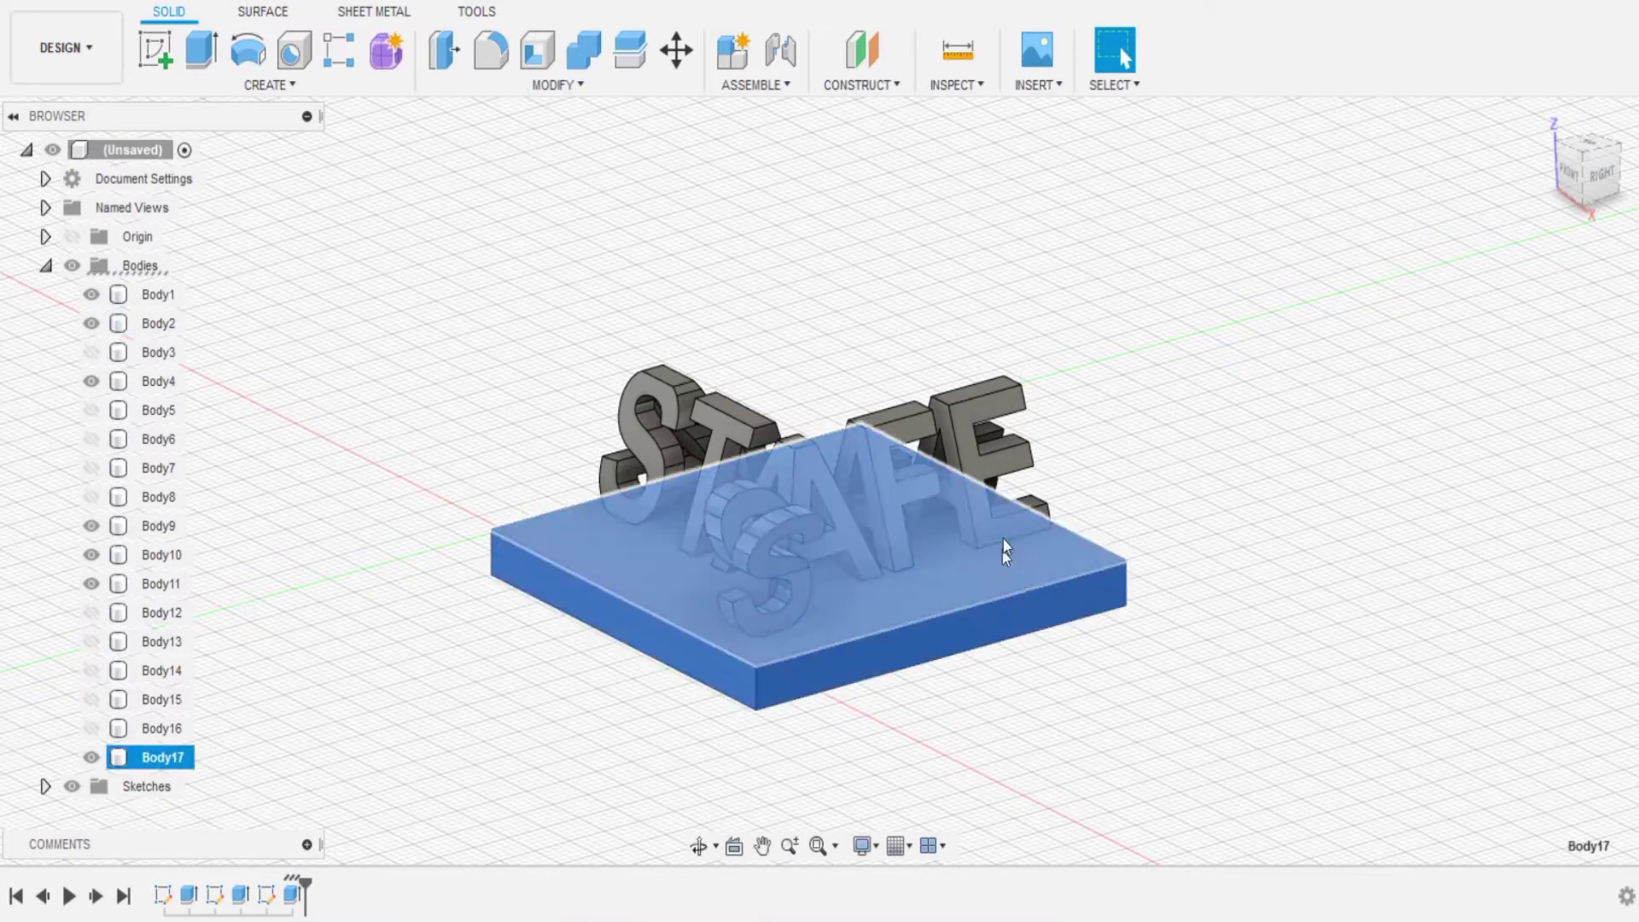
left_click(686, 54)
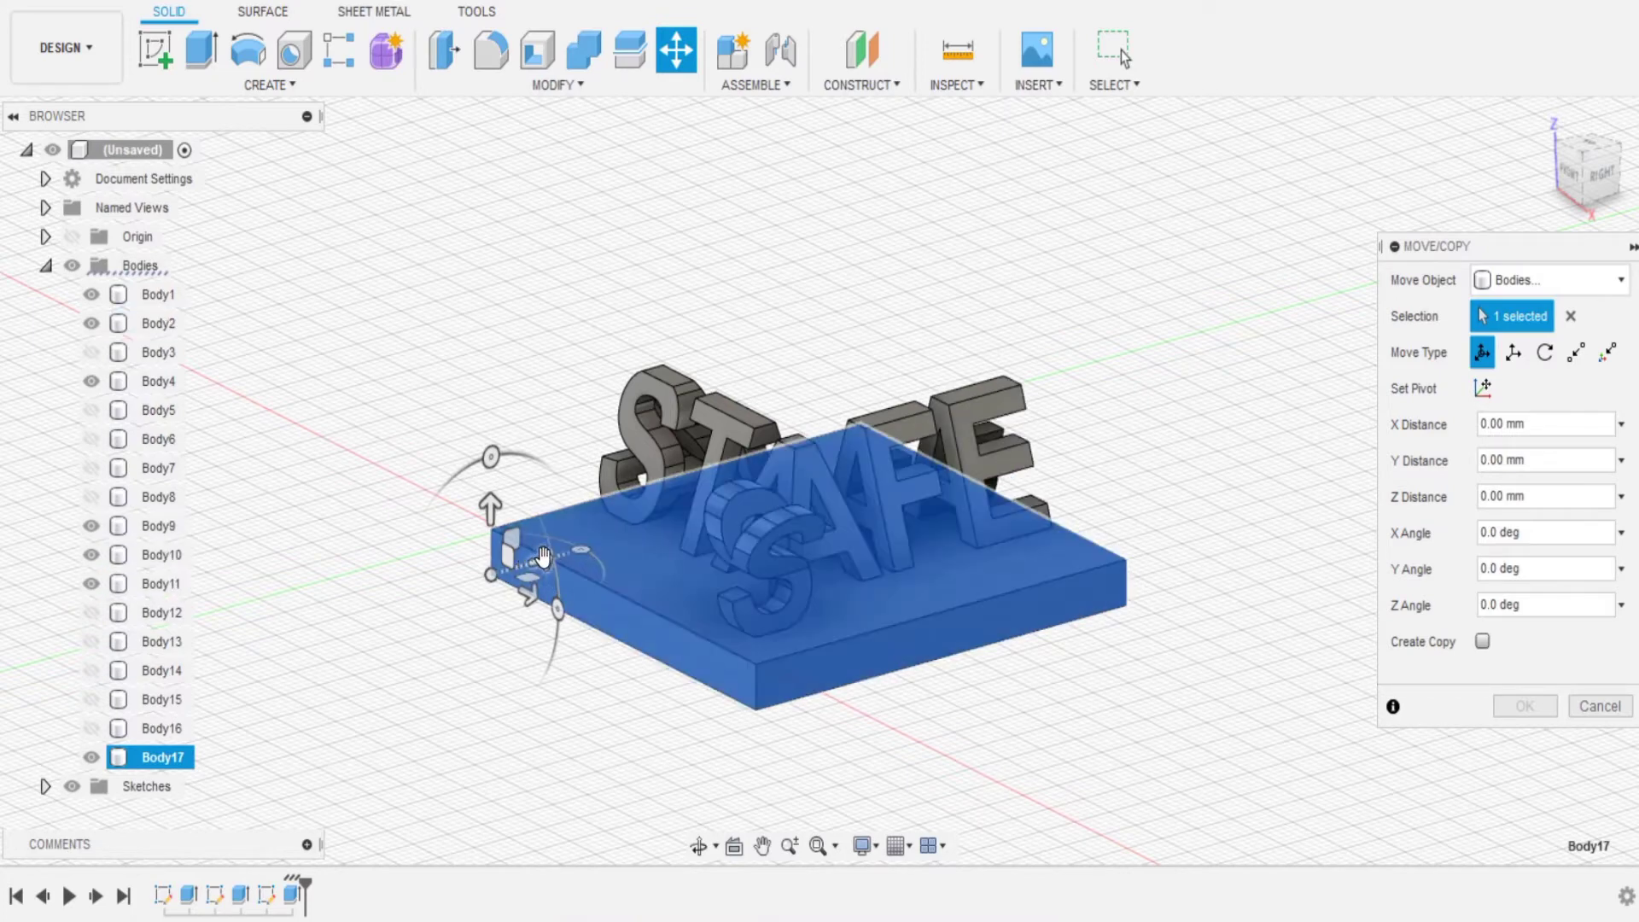
left_click(492, 508)
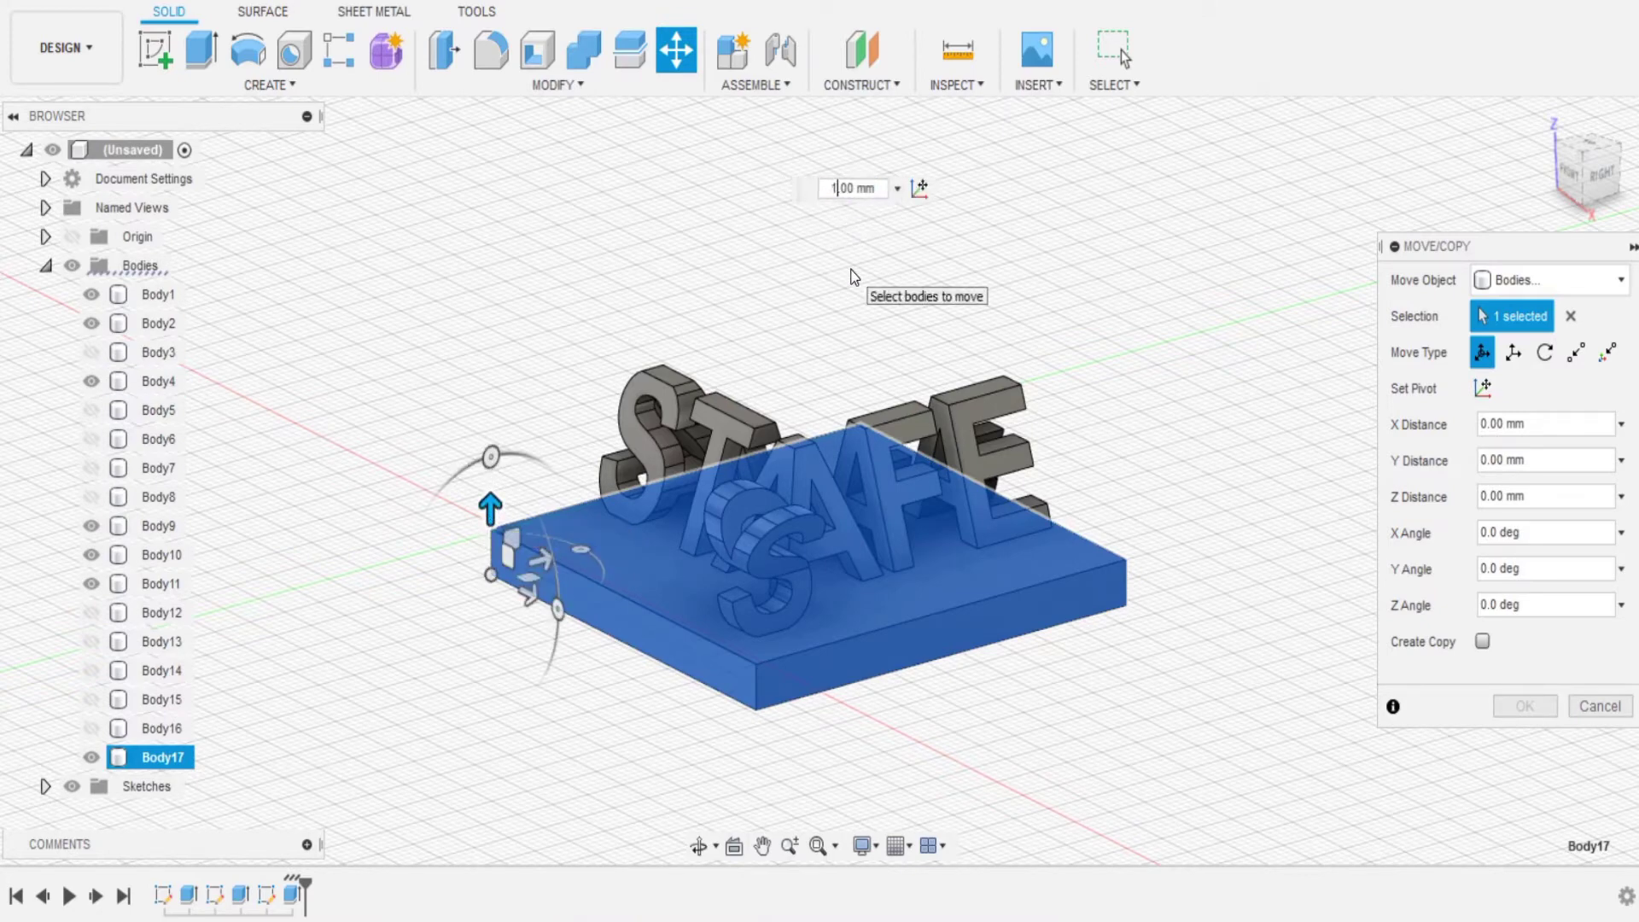
type("1")
key("Return")
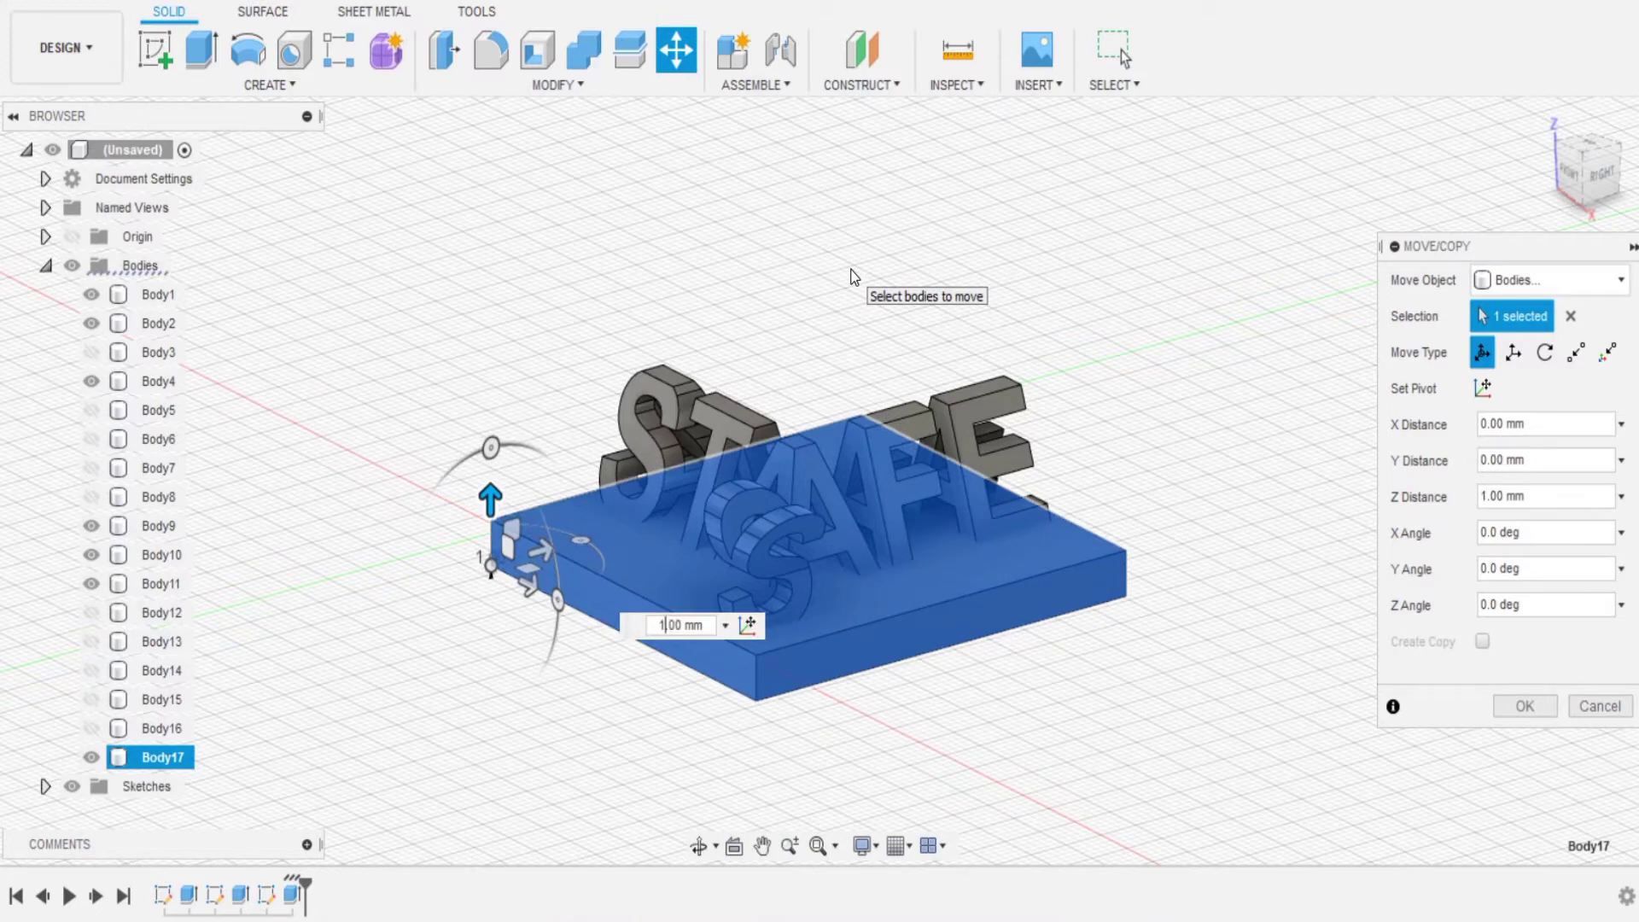
key("Return")
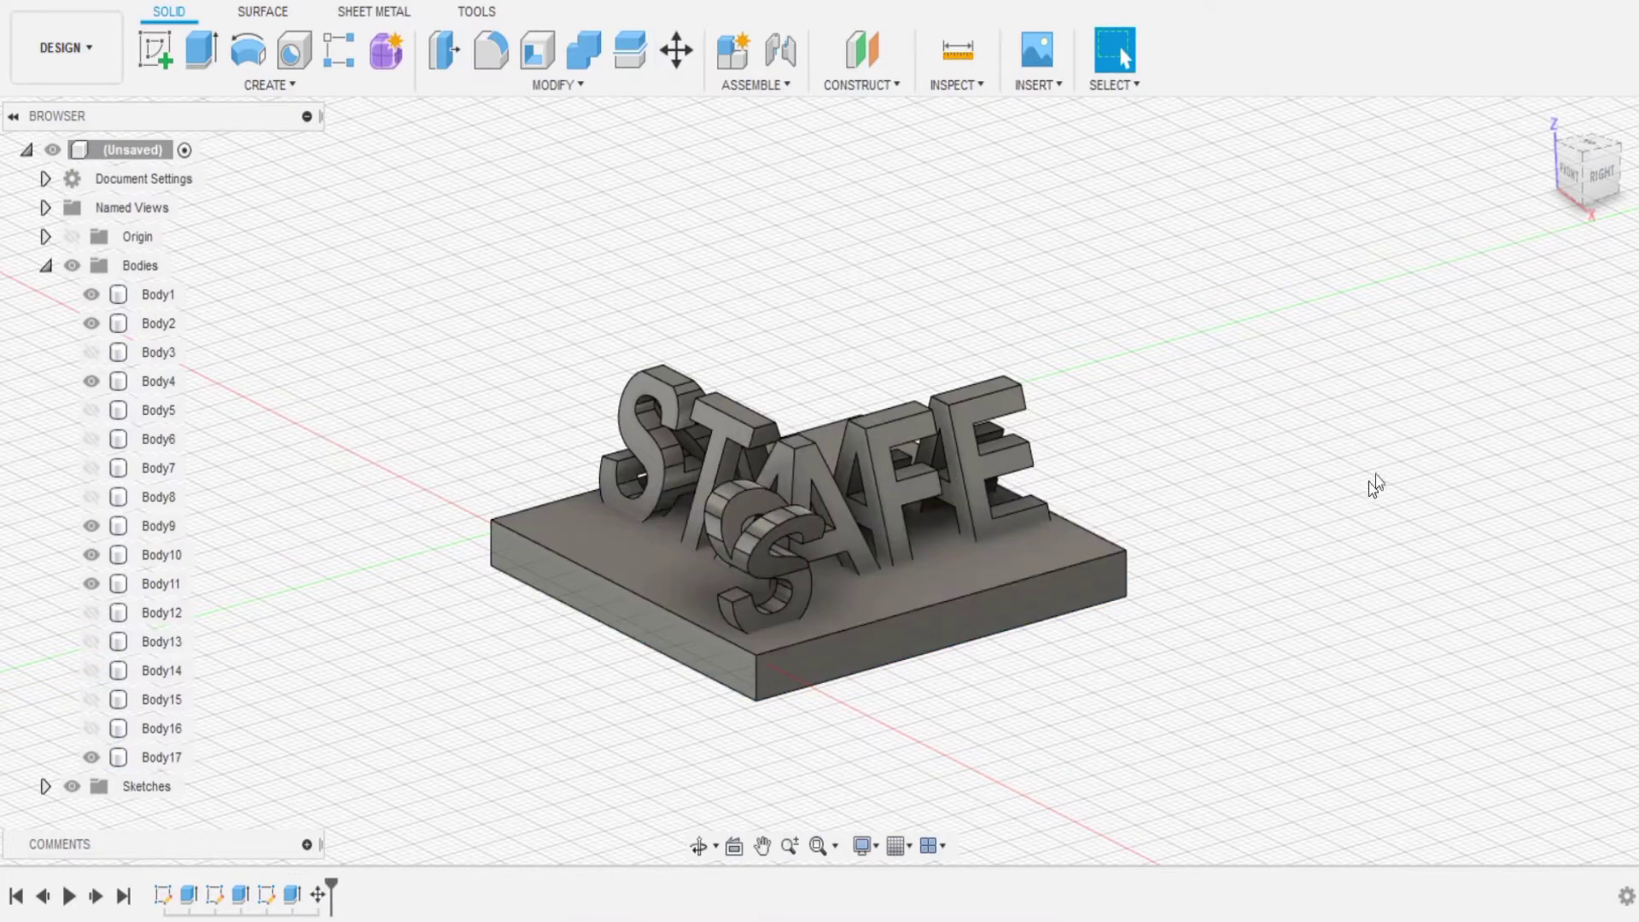
Examine the letters on the base plate from the right and front views to check how both words read
left_click(764, 845)
left_click_drag(1189, 648, 1120, 653)
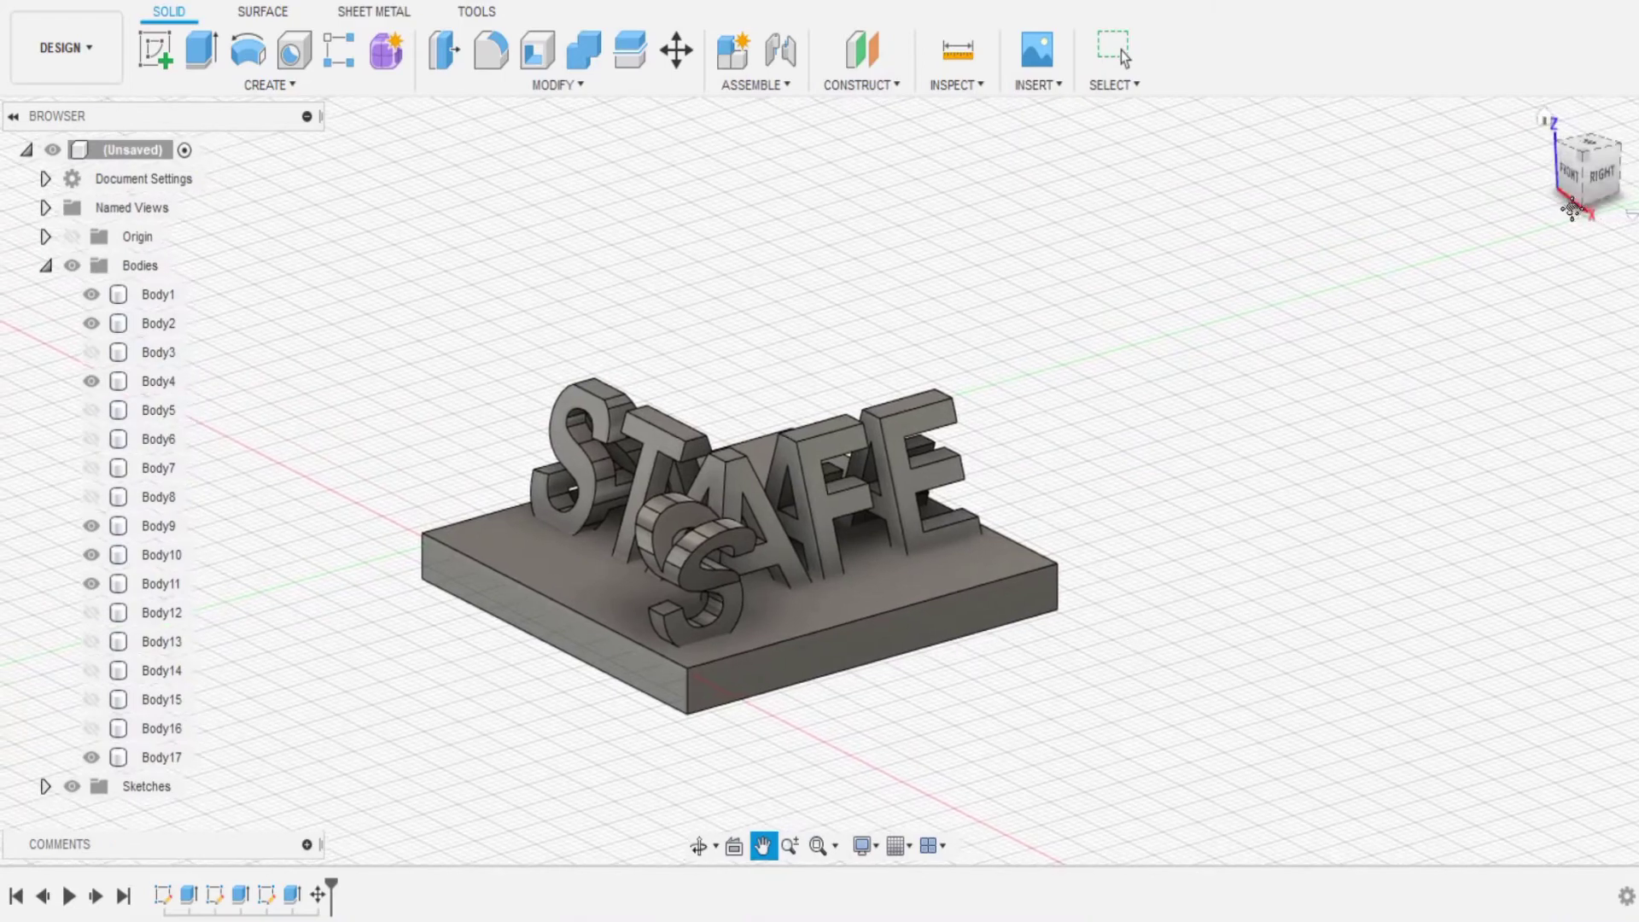
left_click_drag(1571, 208, 1511, 214)
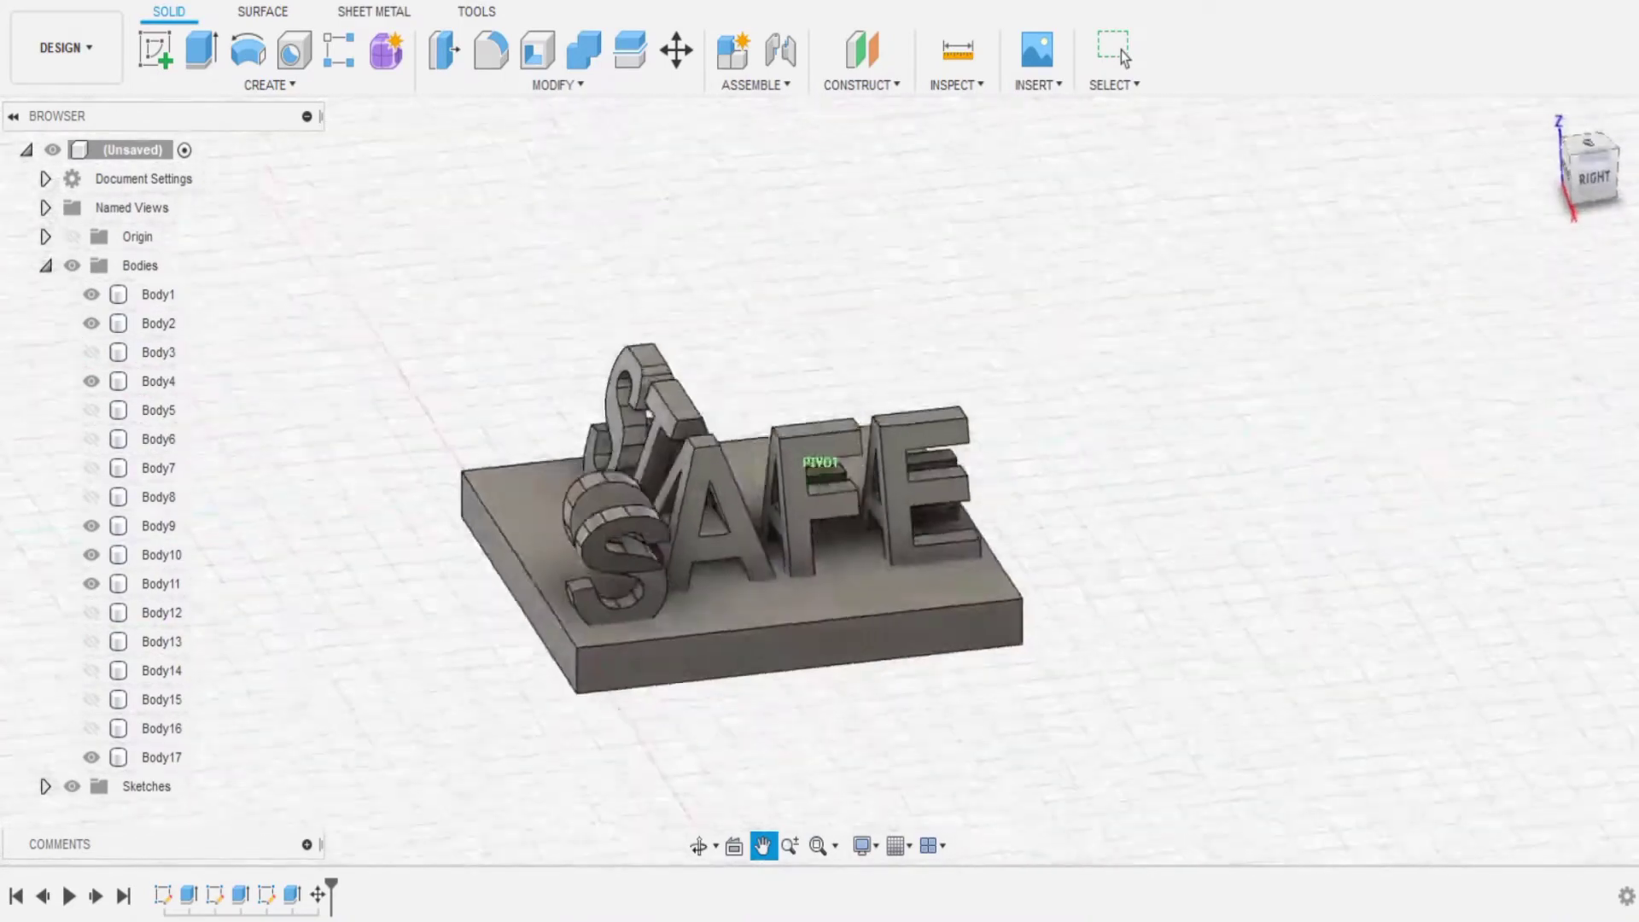
scroll(845, 584, "down", 2)
scroll(845, 585, "up", 6)
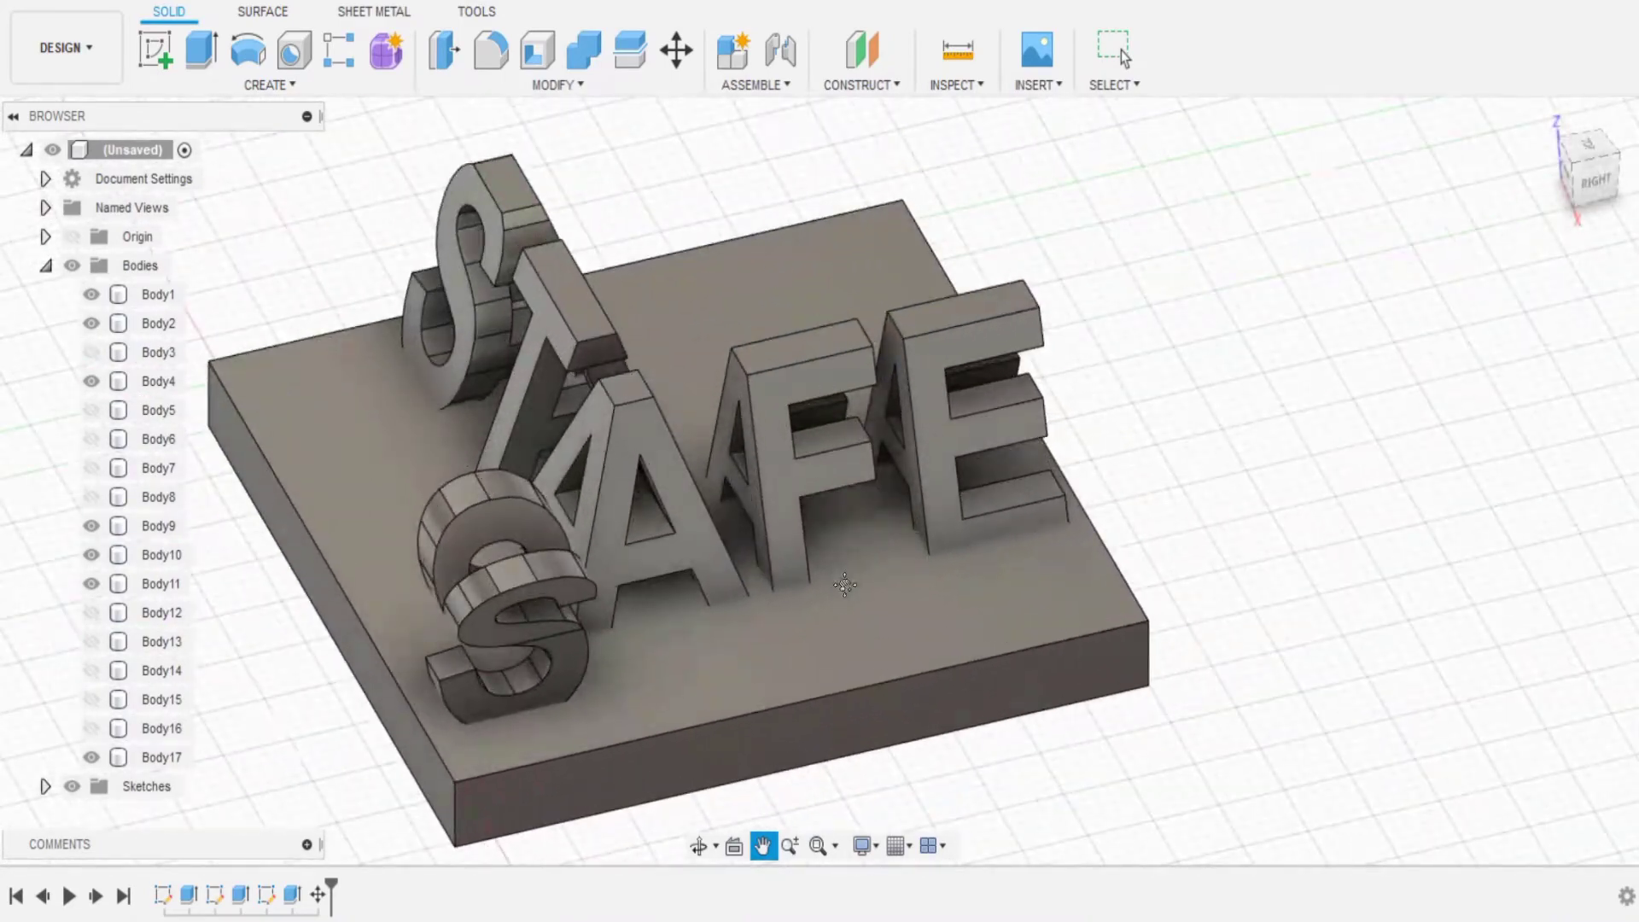
scroll(845, 585, "down", 5)
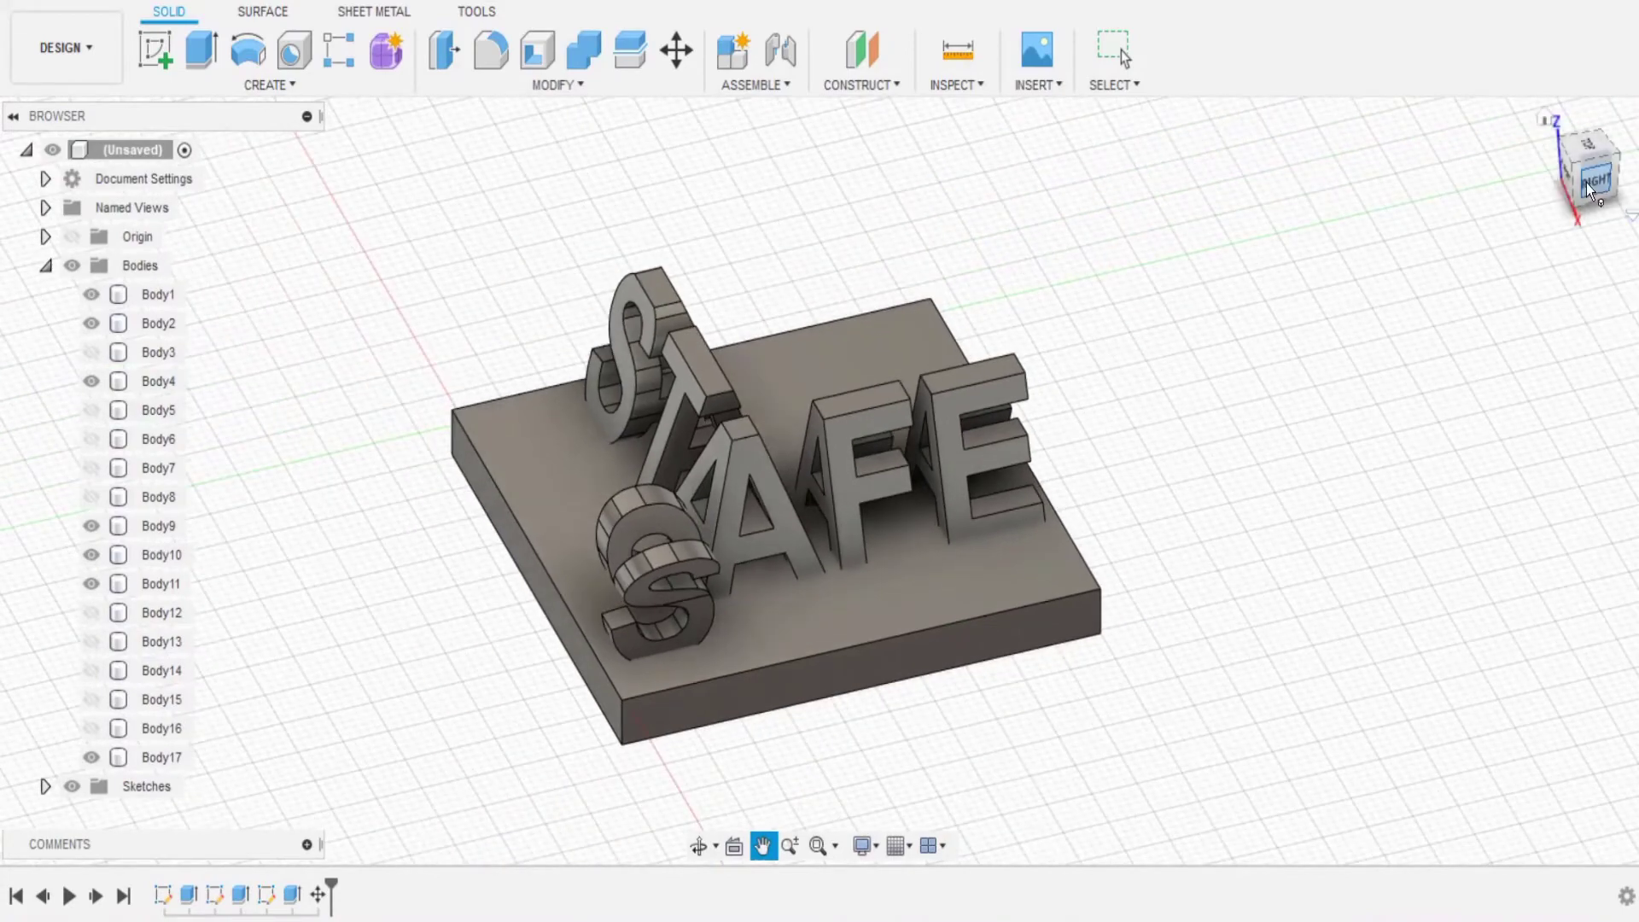
left_click(1586, 183)
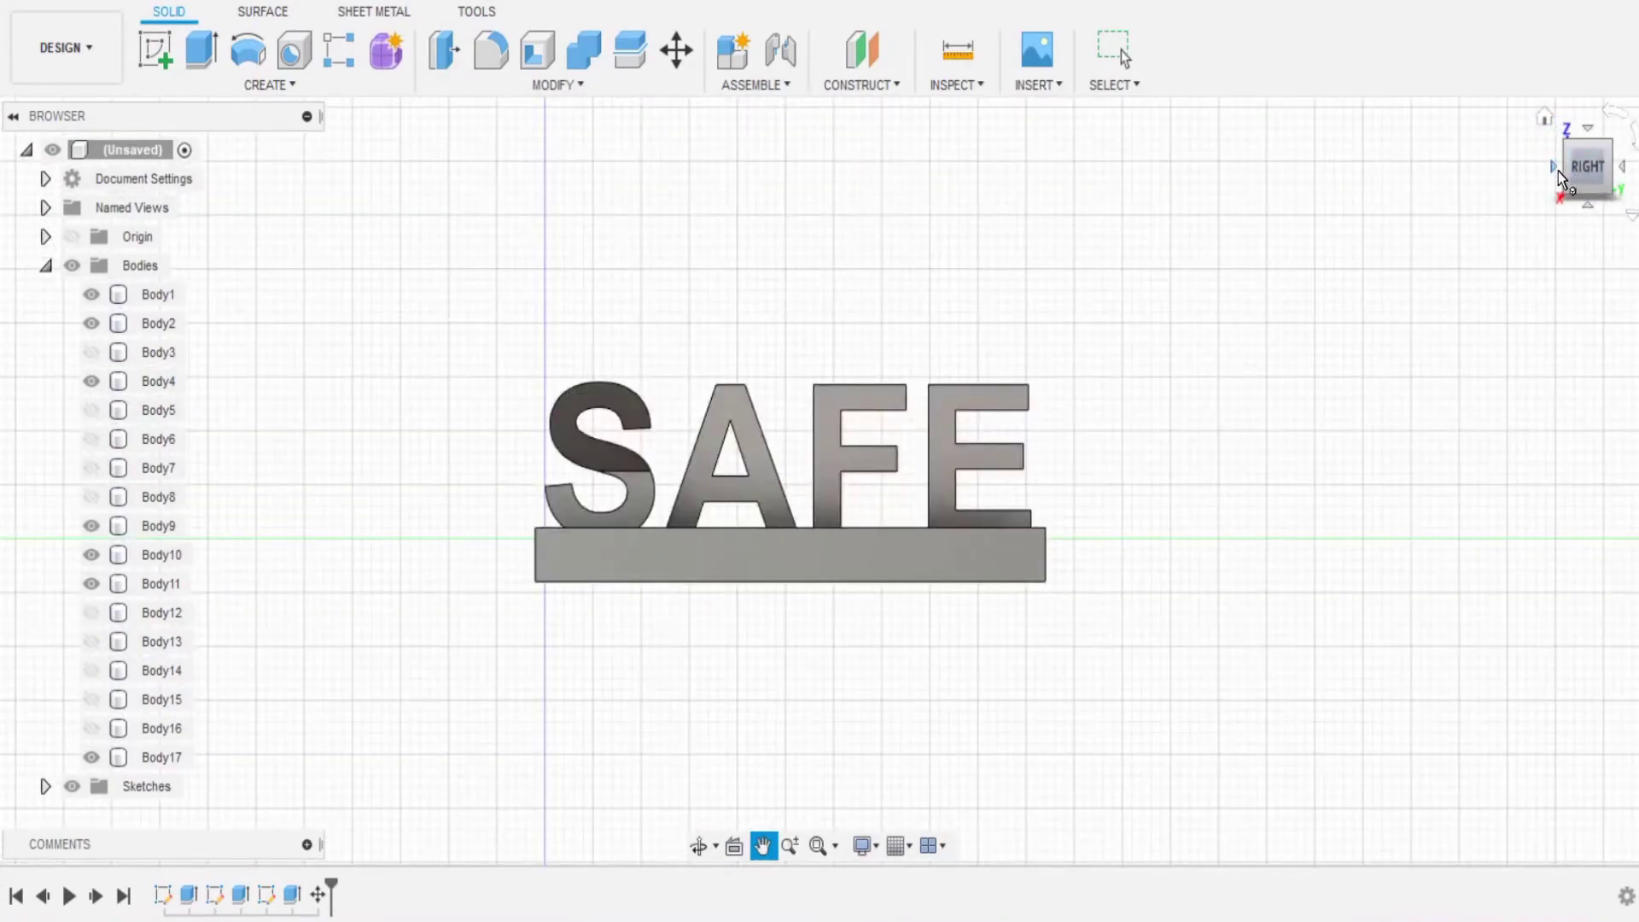
left_click(1552, 168)
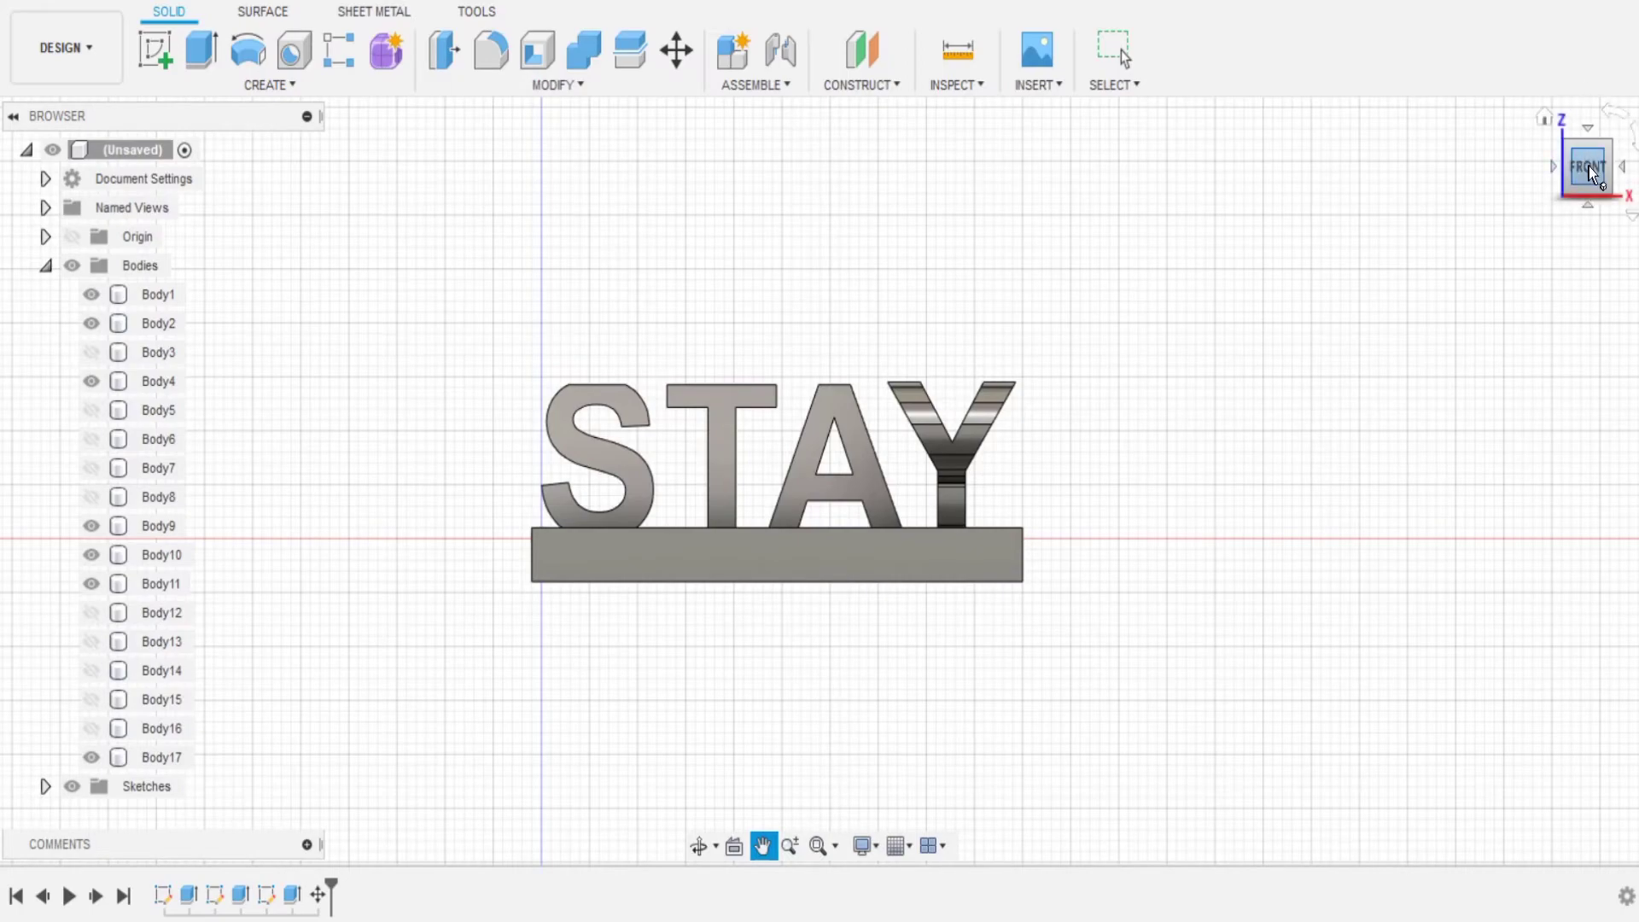
left_click_drag(1590, 168, 1592, 191)
middle_click_drag(1593, 200, 1595, 195, "shift")
middle_click_drag(822, 476, 827, 464, "shift")
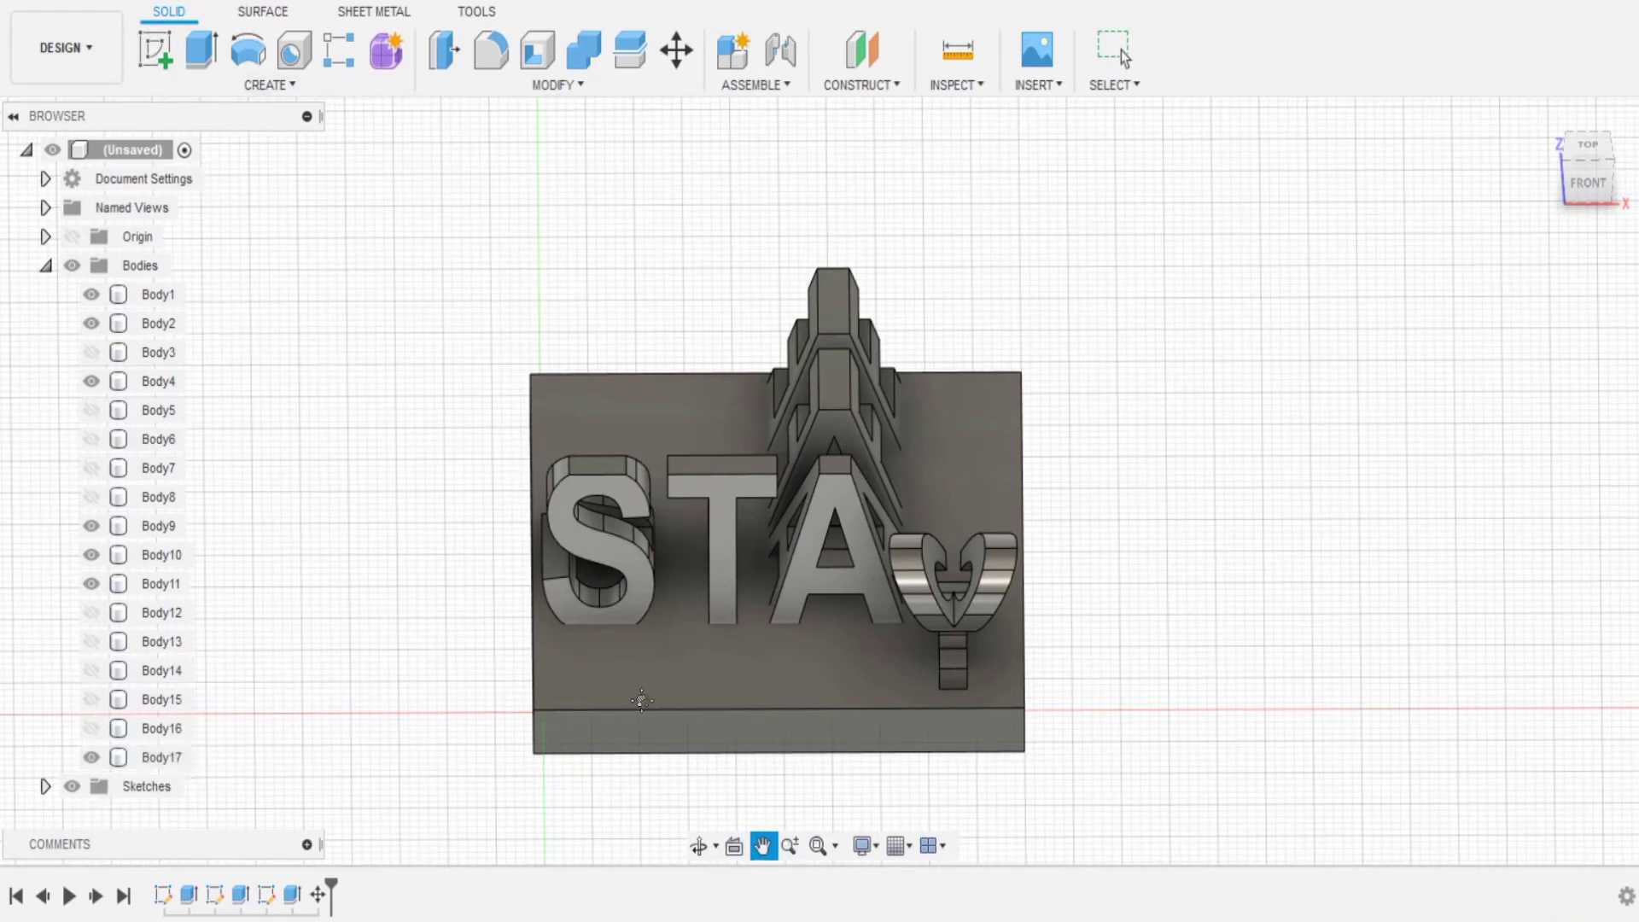
Fillet the four vertical corner edges of the base plate with a 12 mm constant radius
left_click(1120, 53)
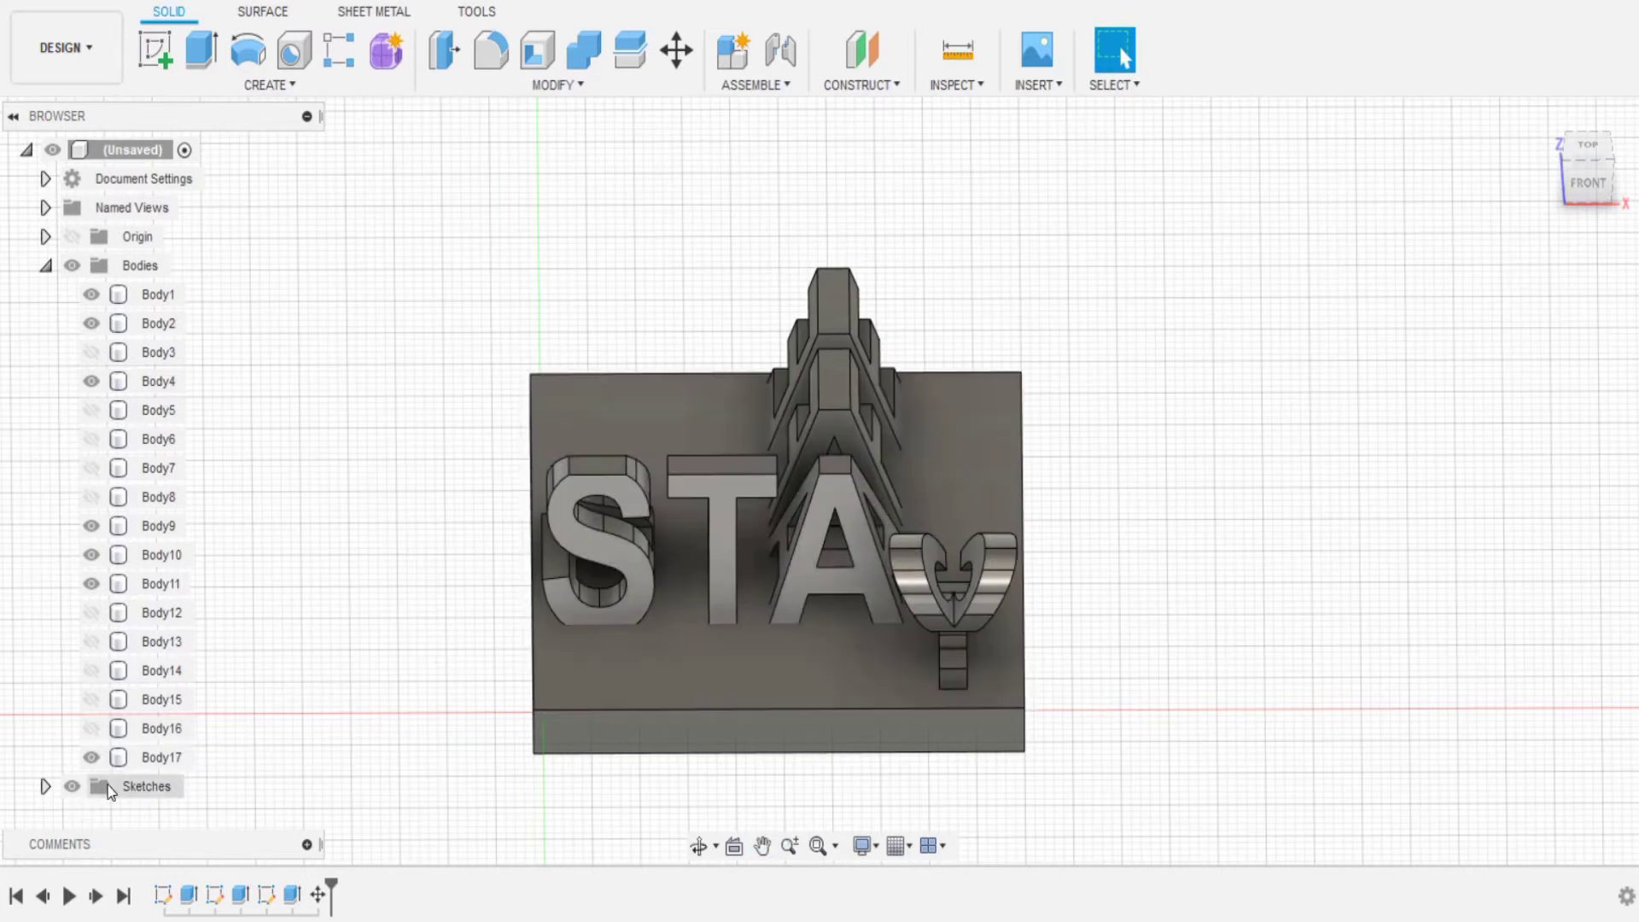
left_click(177, 759)
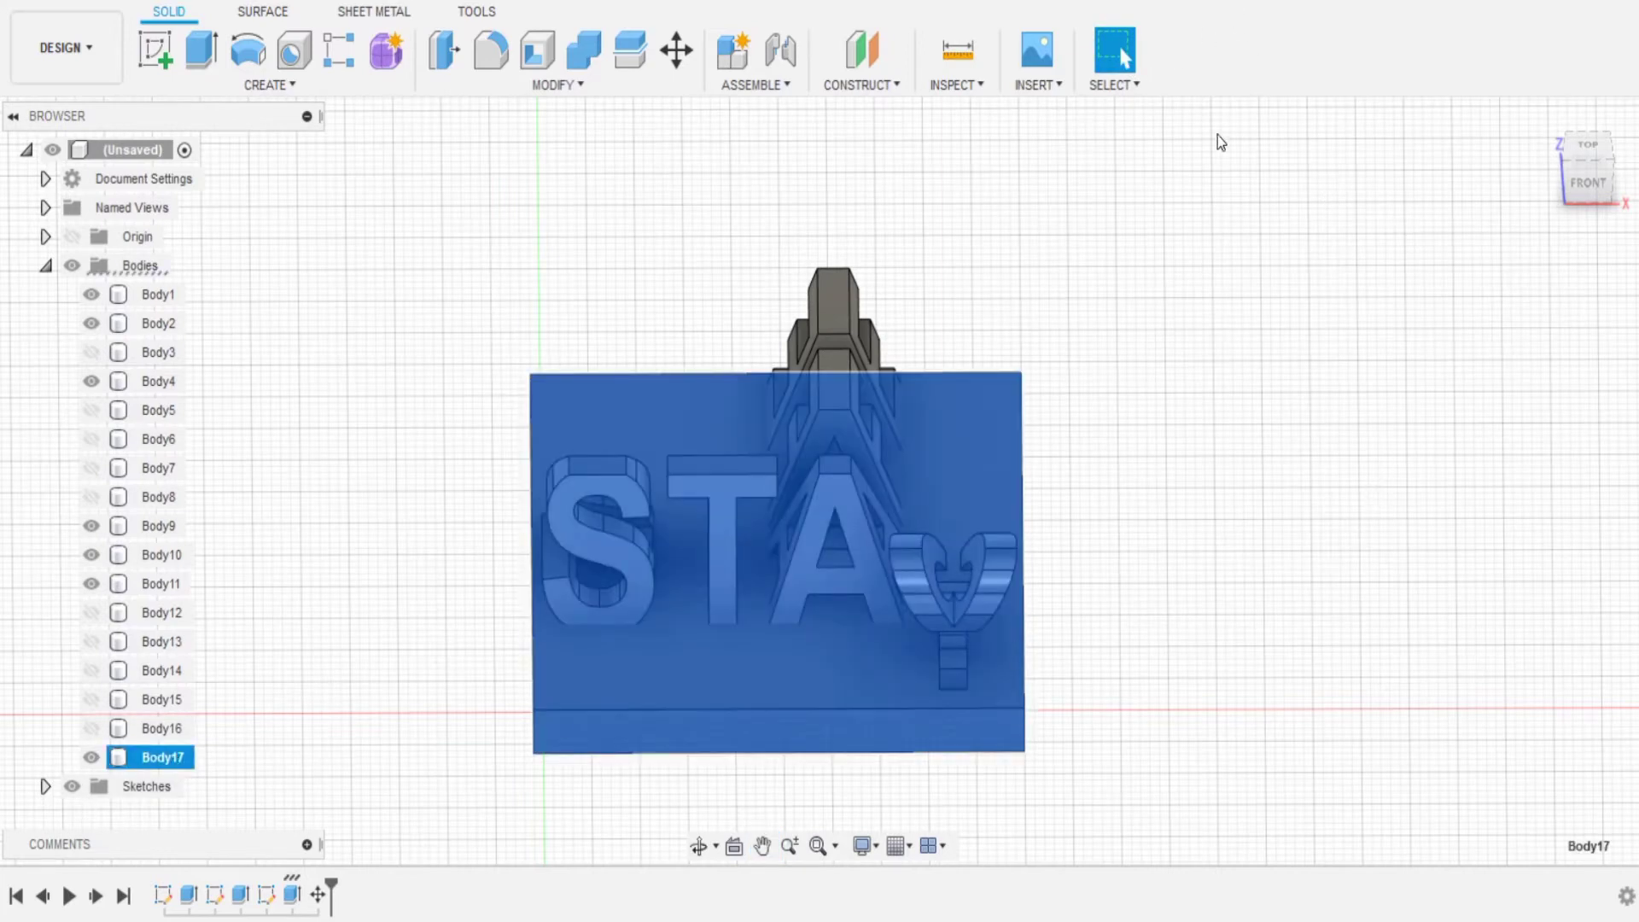
left_click(492, 53)
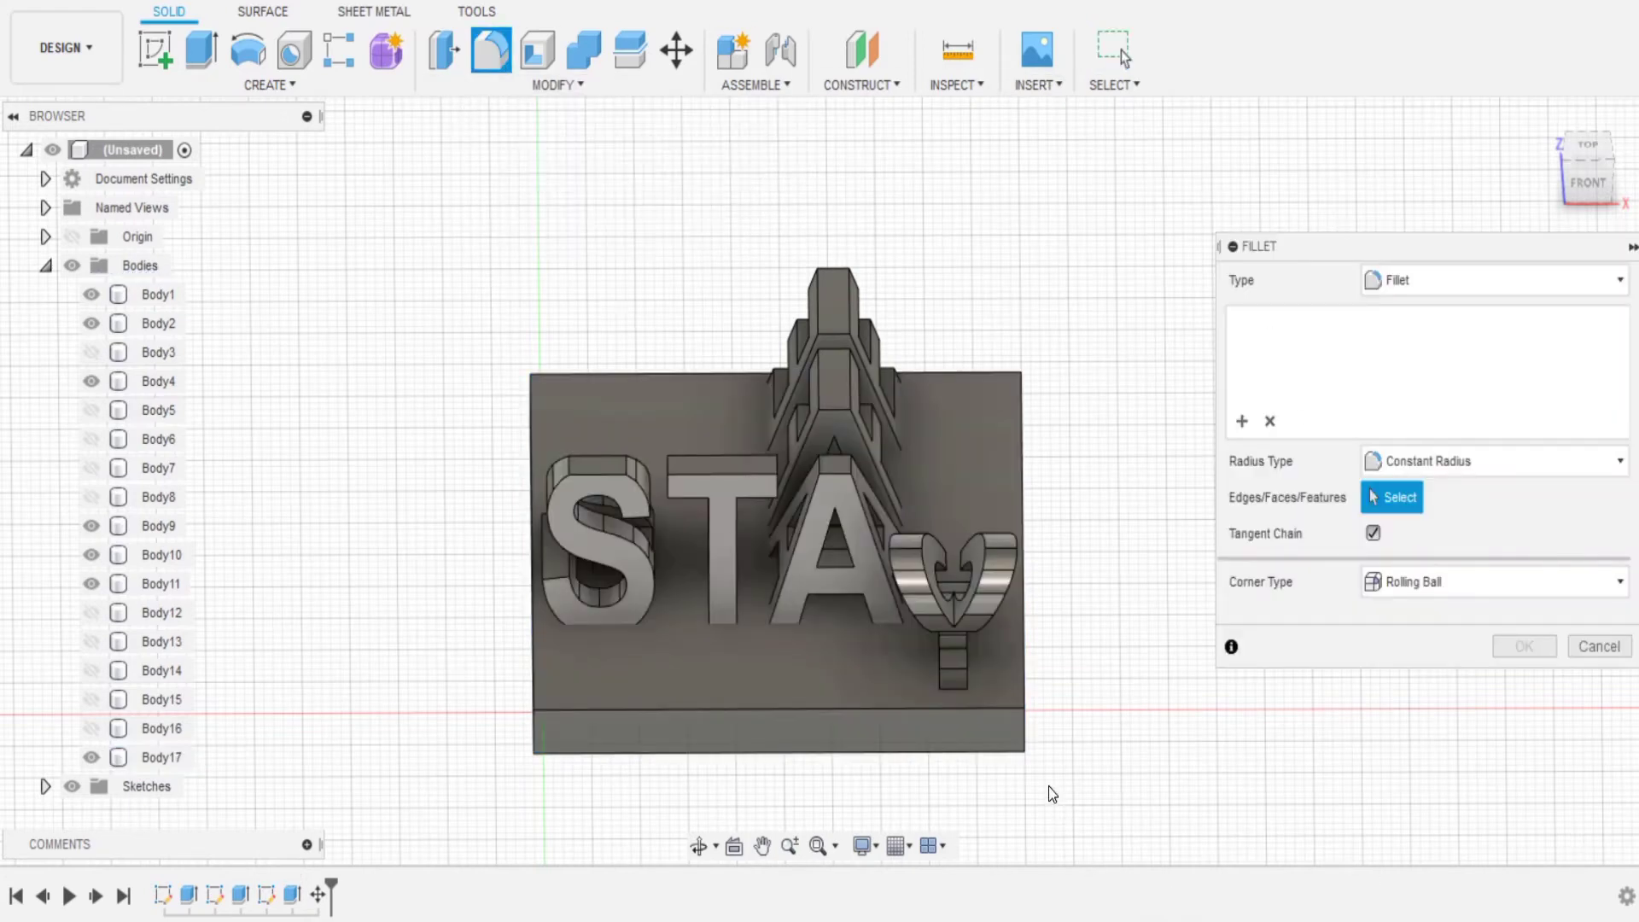
left_click(1029, 732)
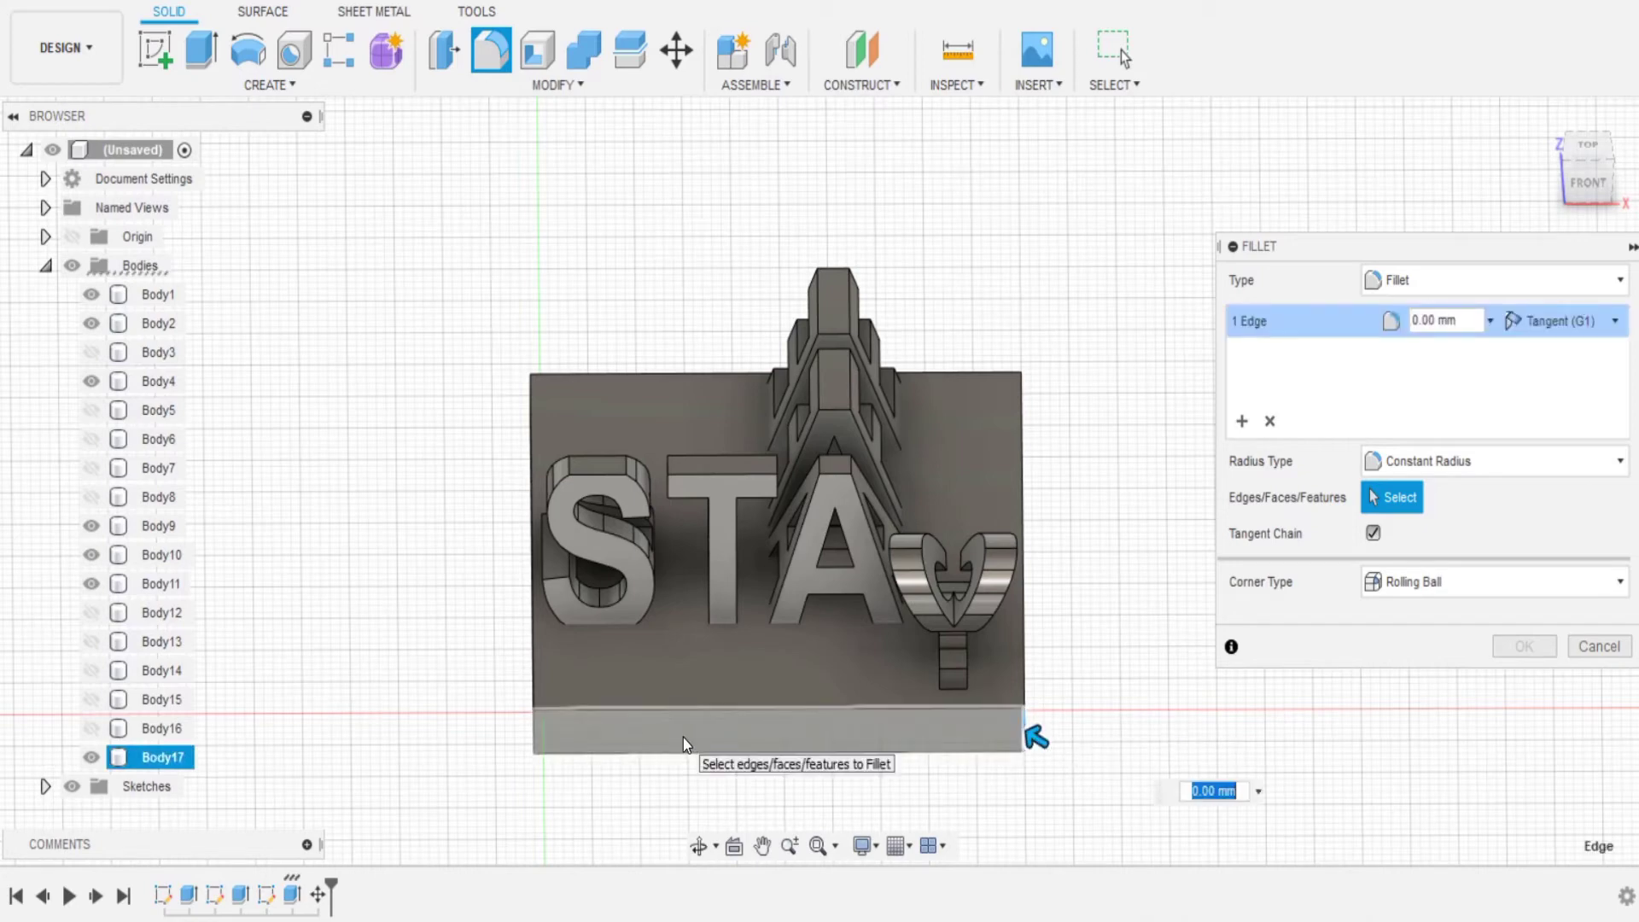
left_click(534, 730)
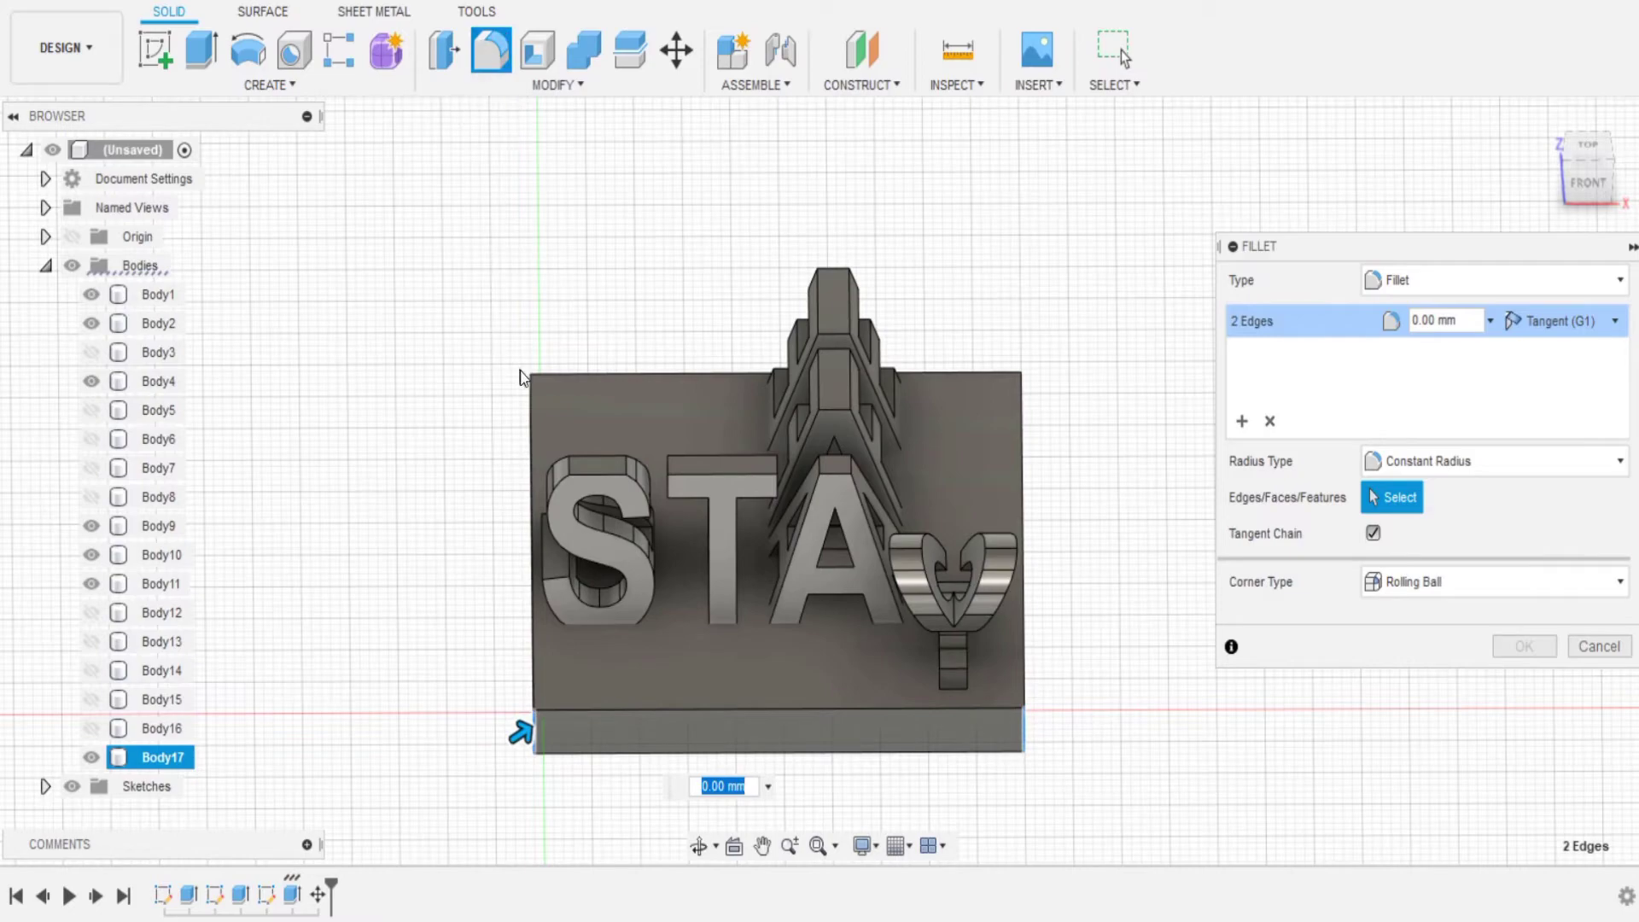
left_click(1603, 189)
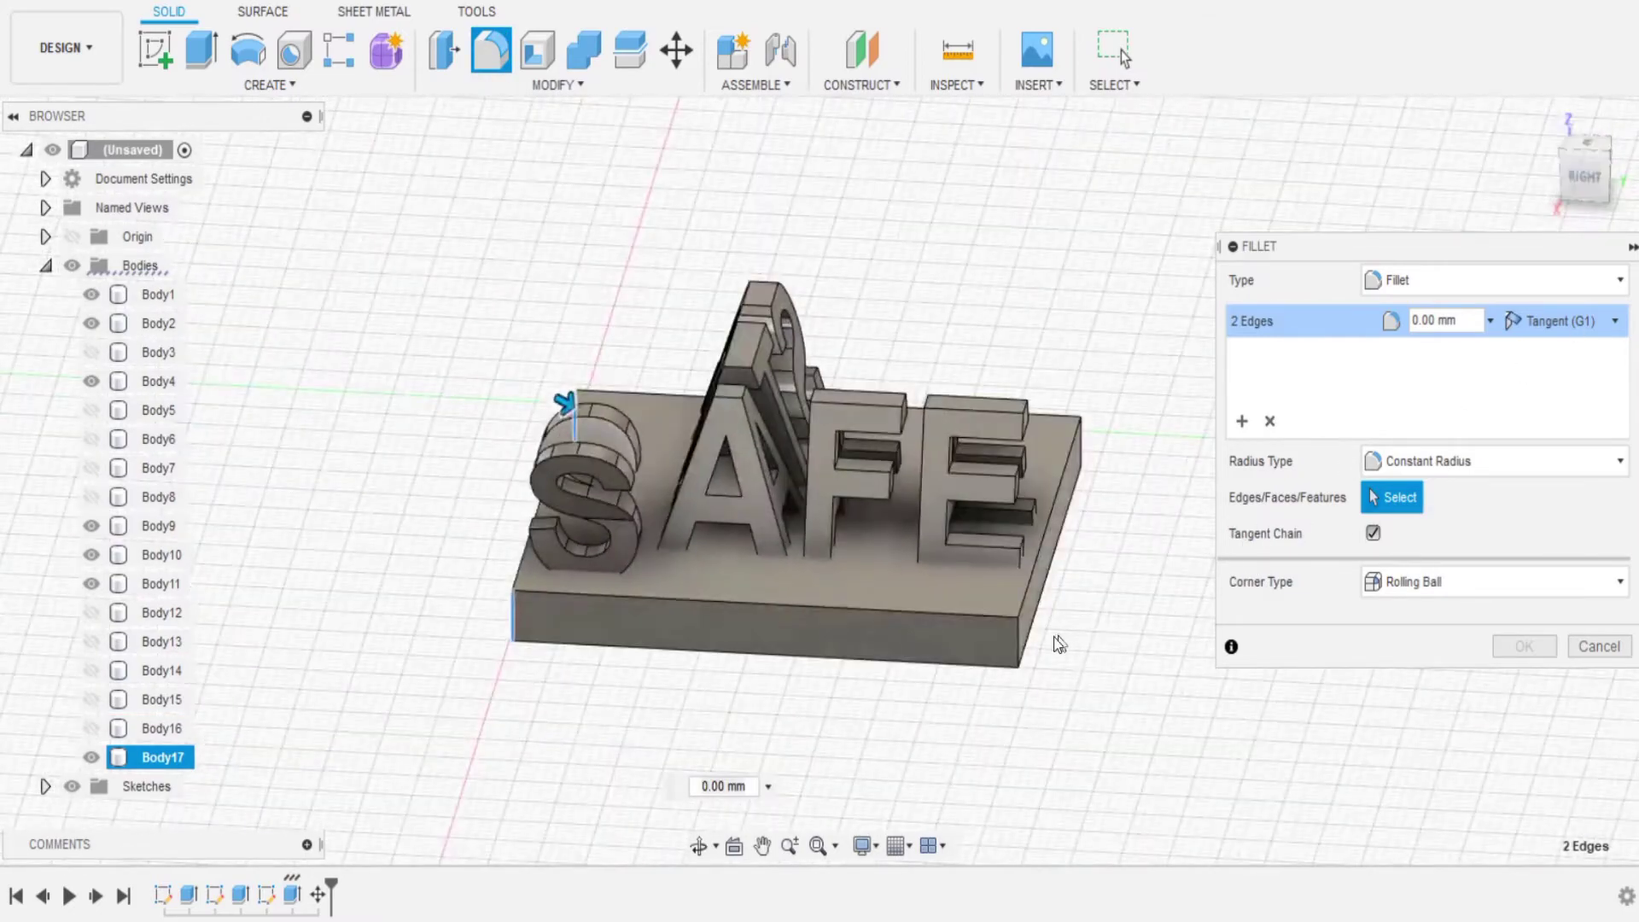
left_click(1022, 650)
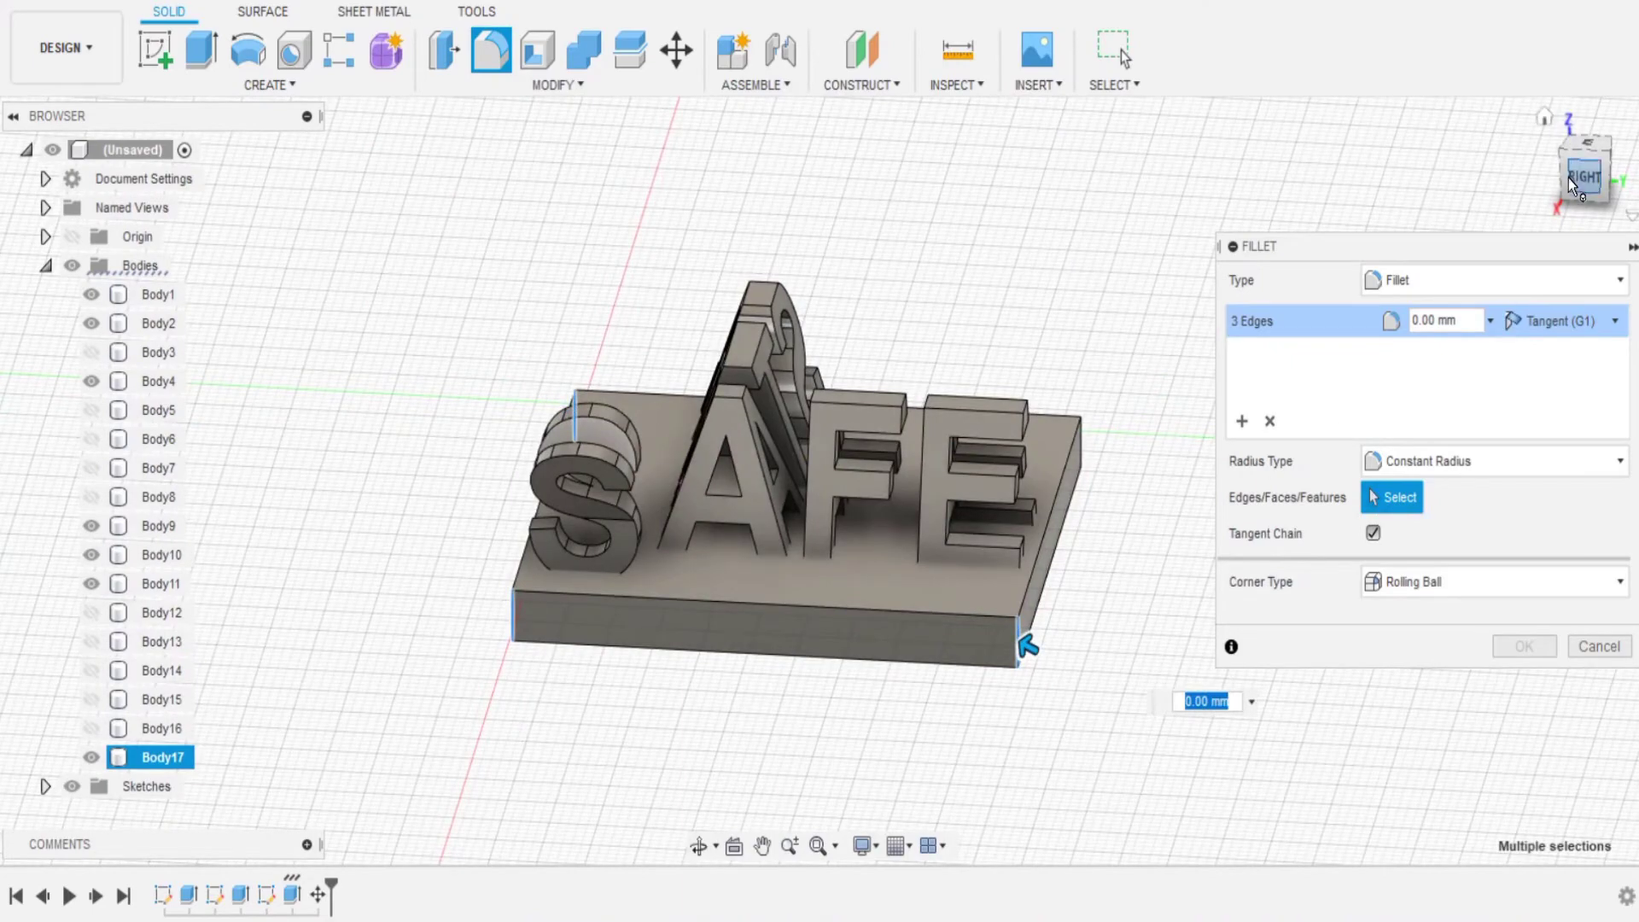
left_click_drag(1571, 183, 1557, 243)
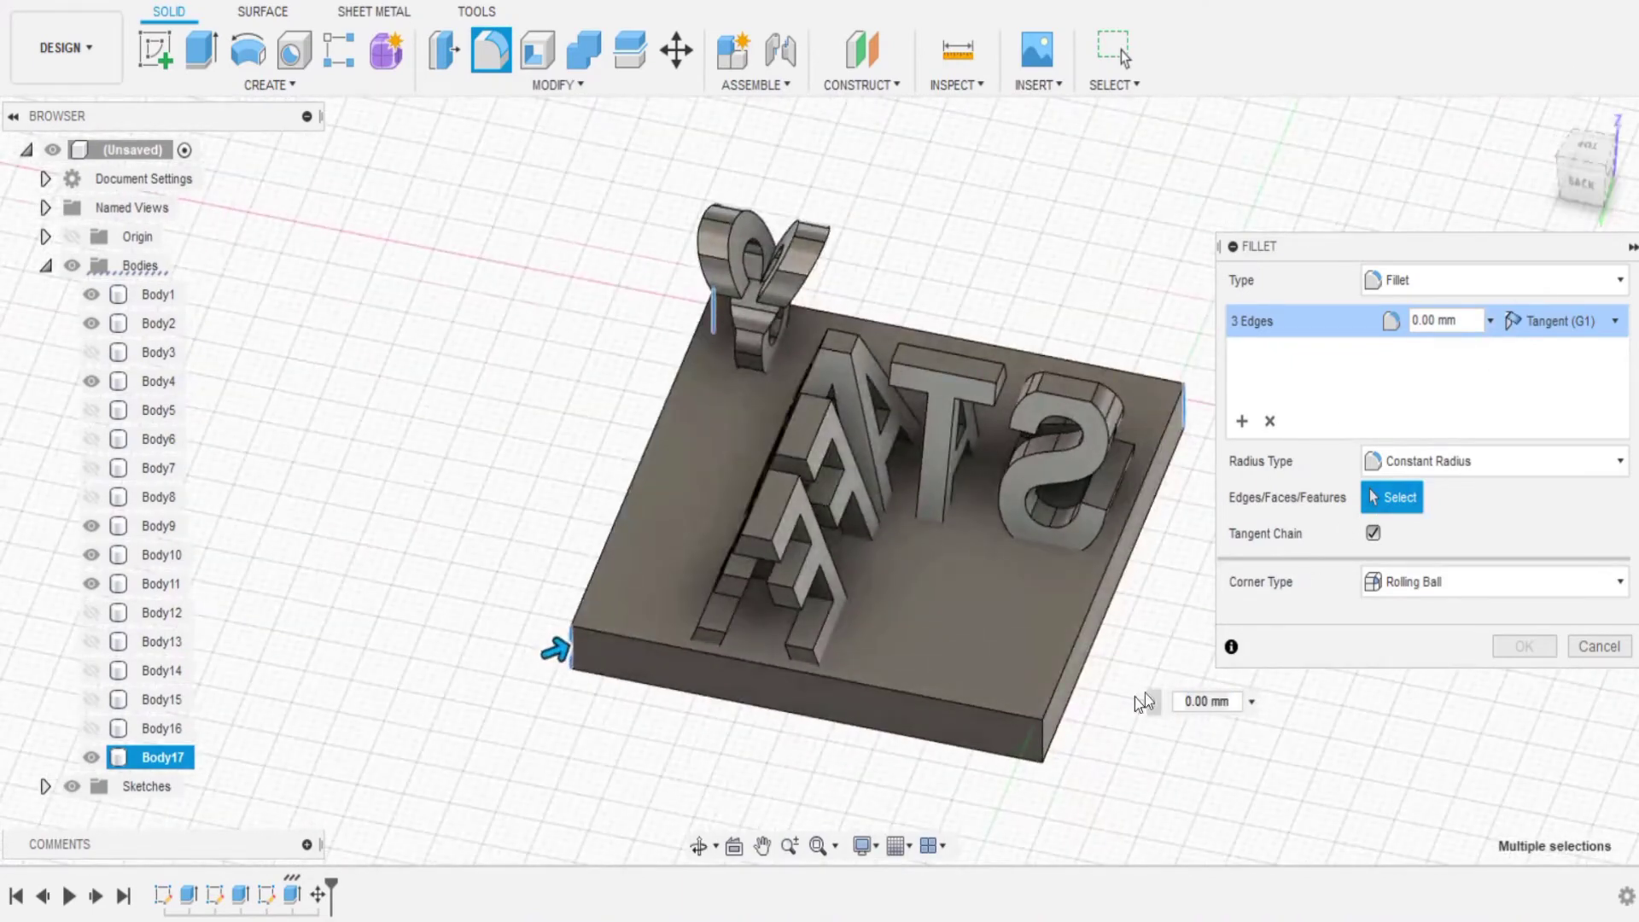
left_click(1041, 741)
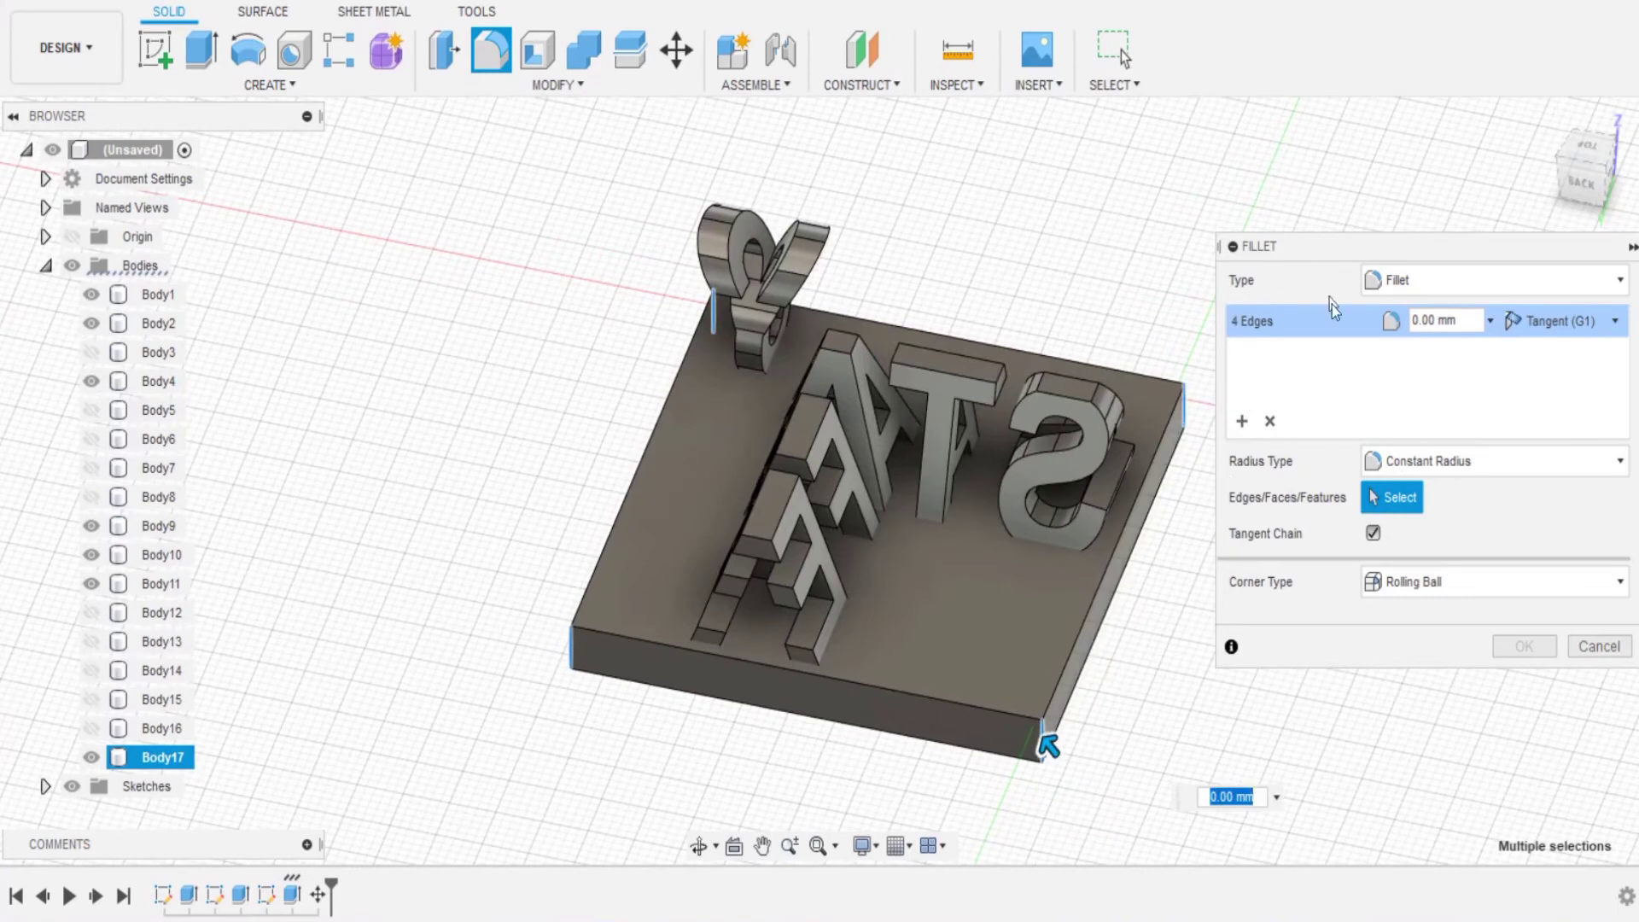
left_click(1419, 320)
type("12")
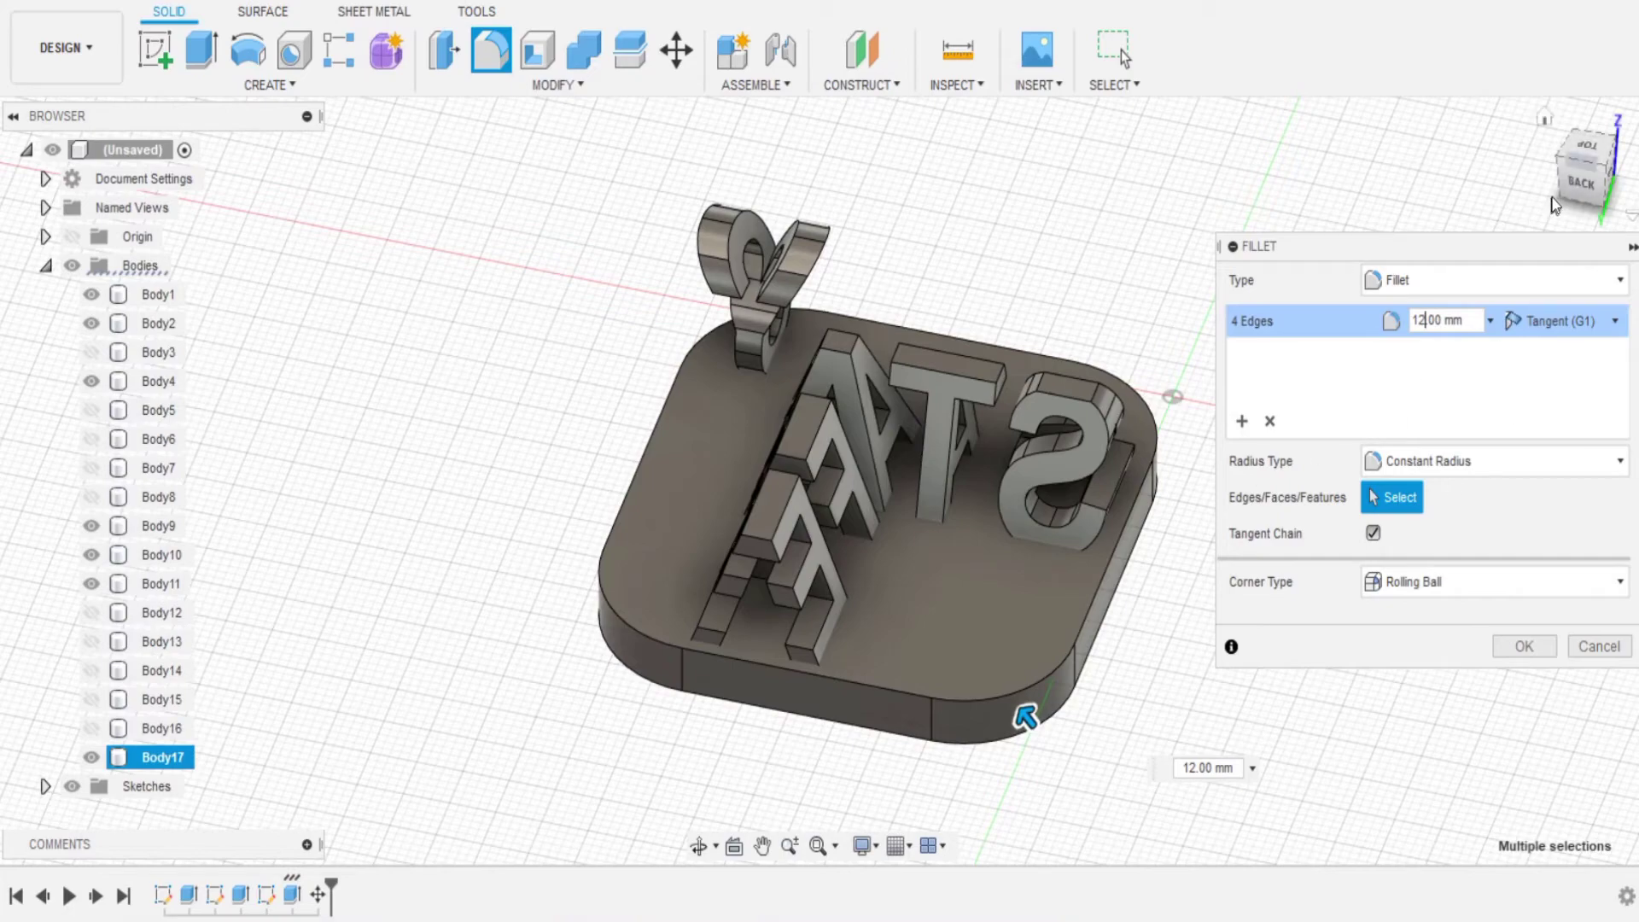
left_click_drag(1583, 181, 1508, 170)
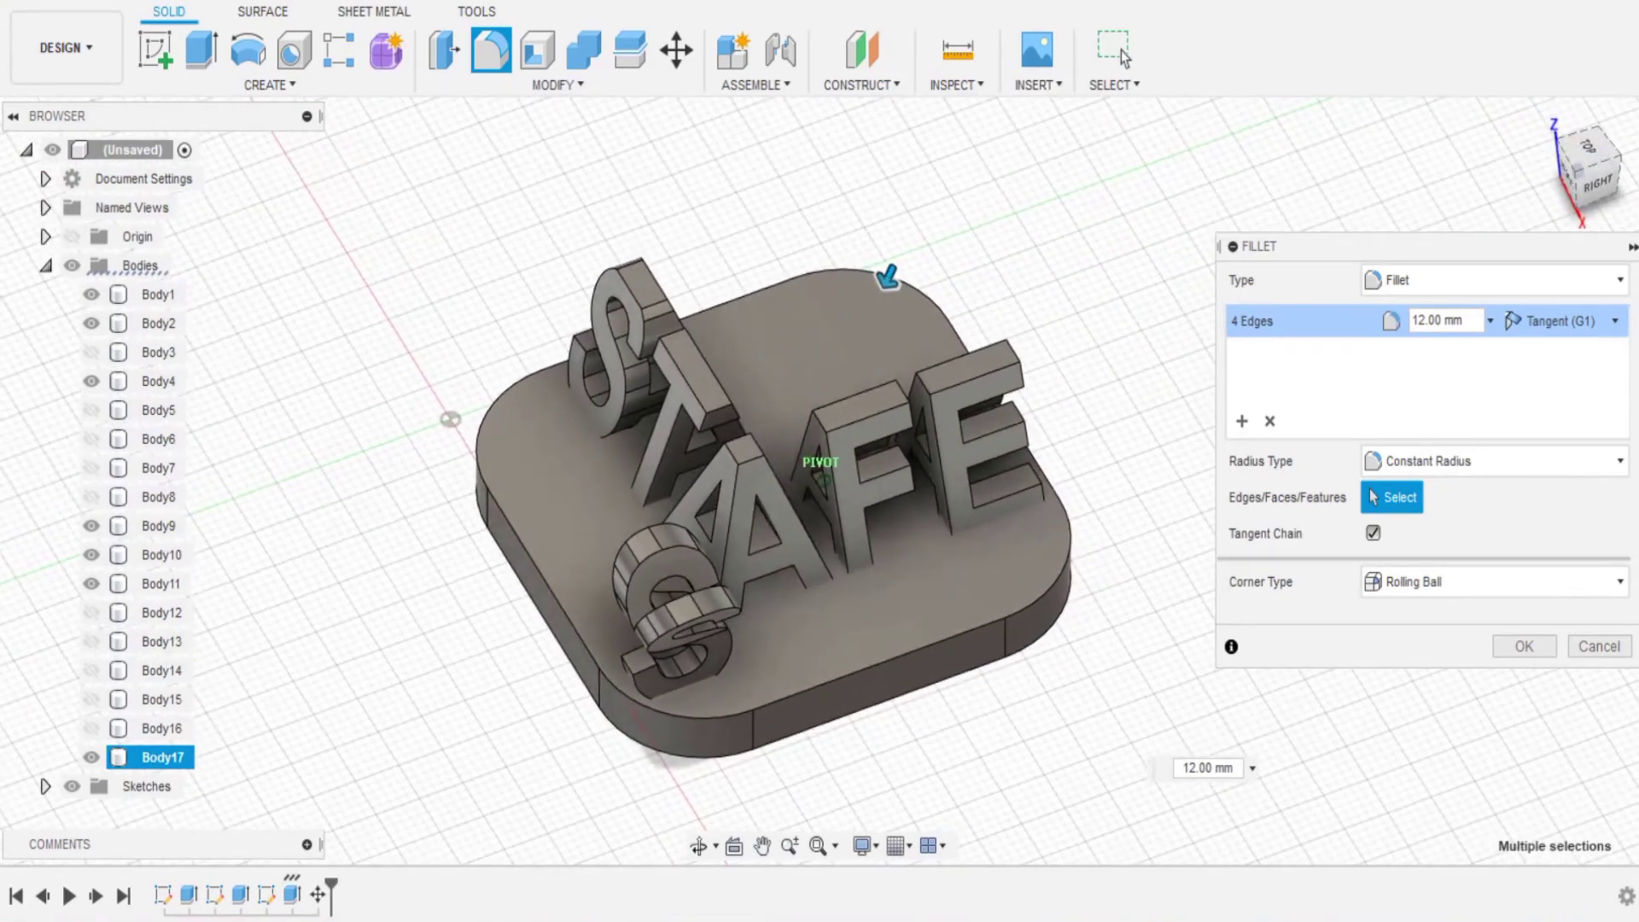
left_click(1522, 647)
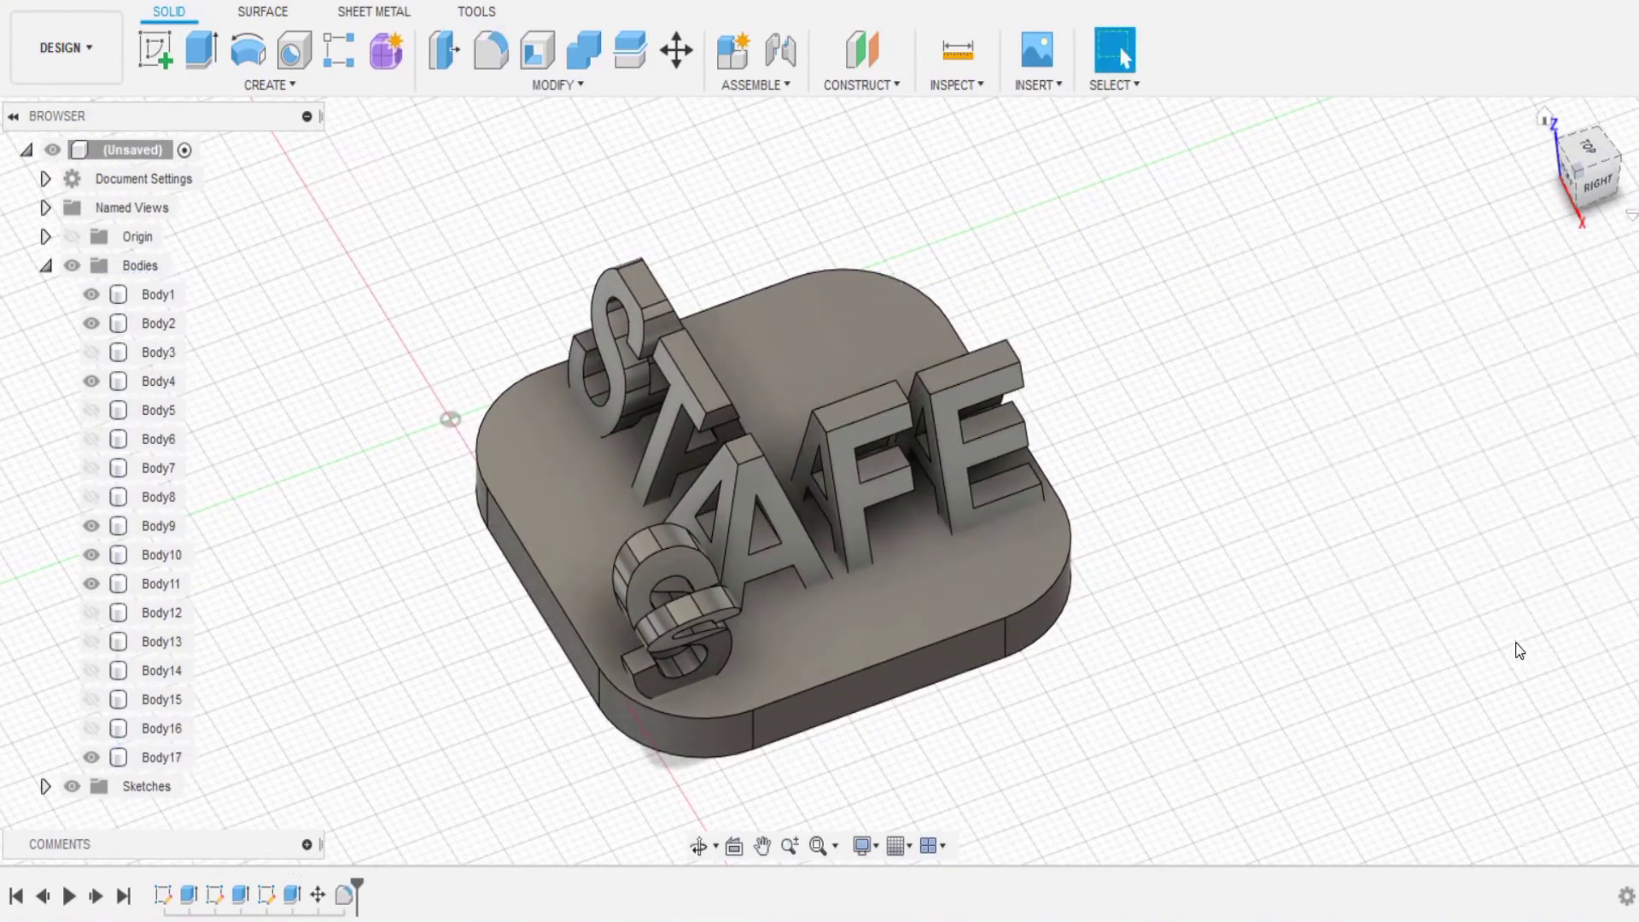
Examine the filleted model from the right and front views to compare the SAFE and STAY readings
scroll(1195, 589, "up", 3)
scroll(1161, 598, "down", 3)
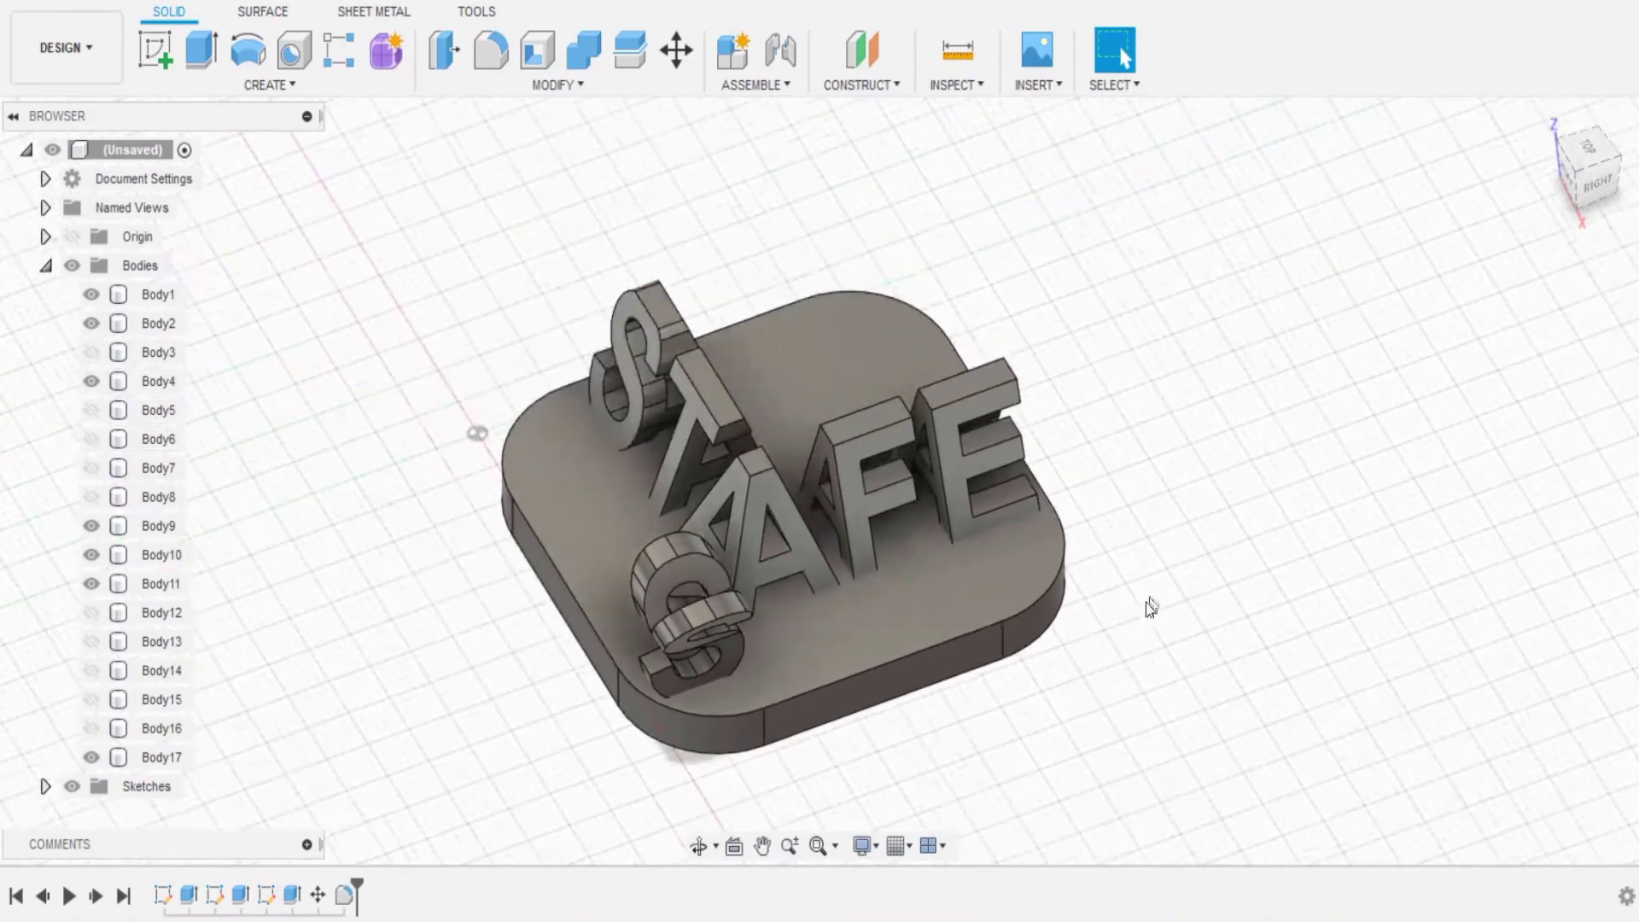
left_click(1602, 190)
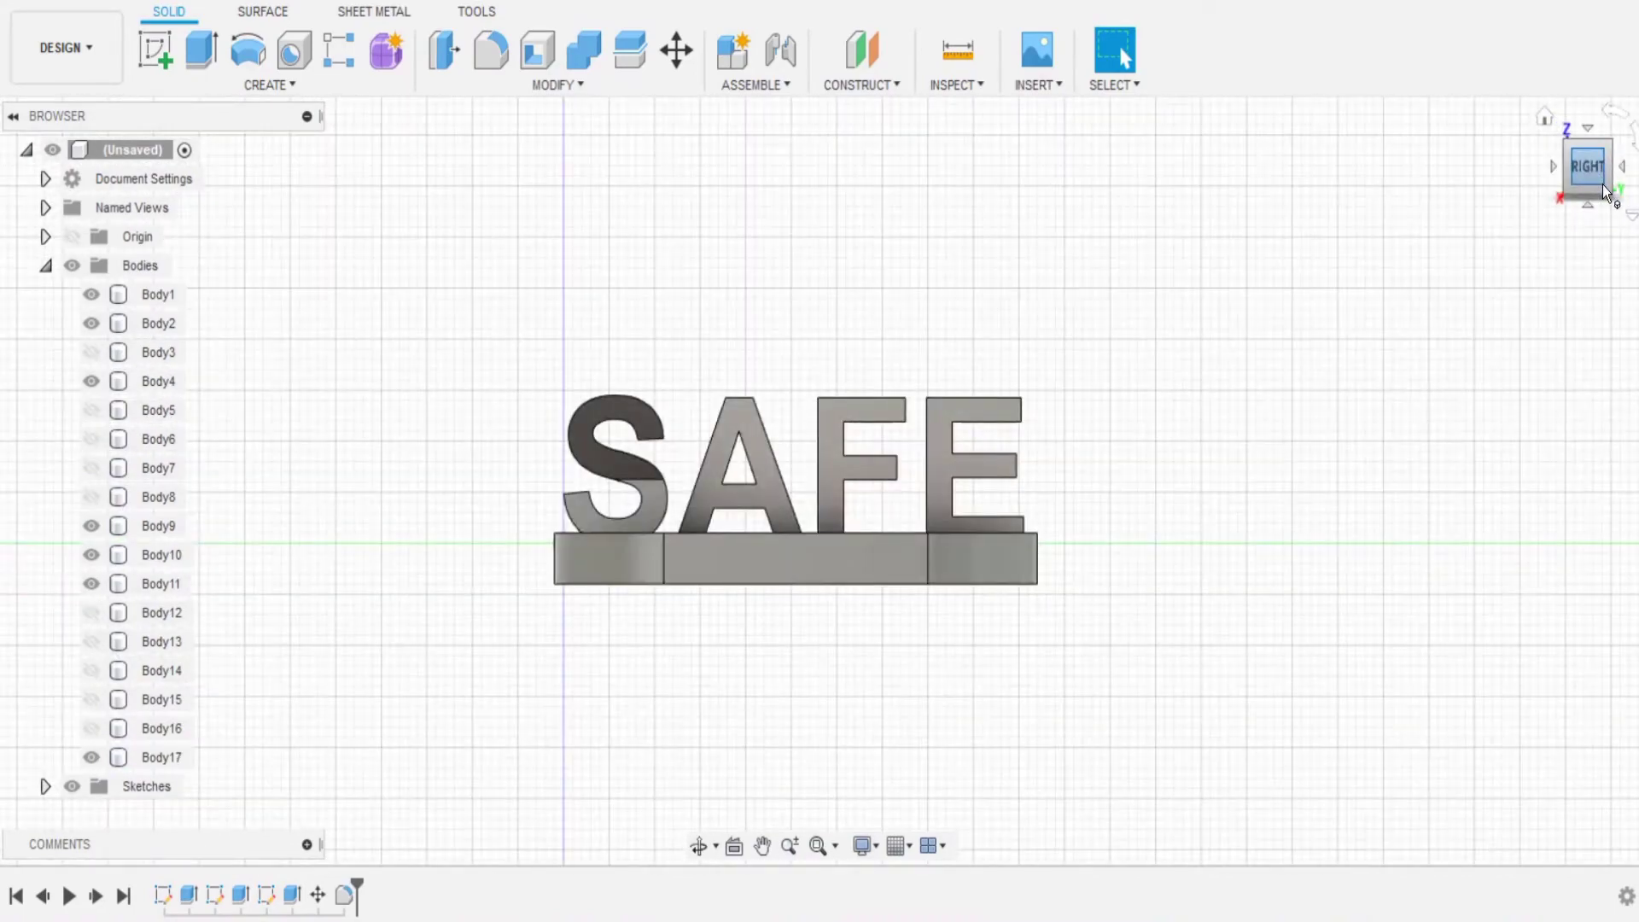
left_click(1554, 168)
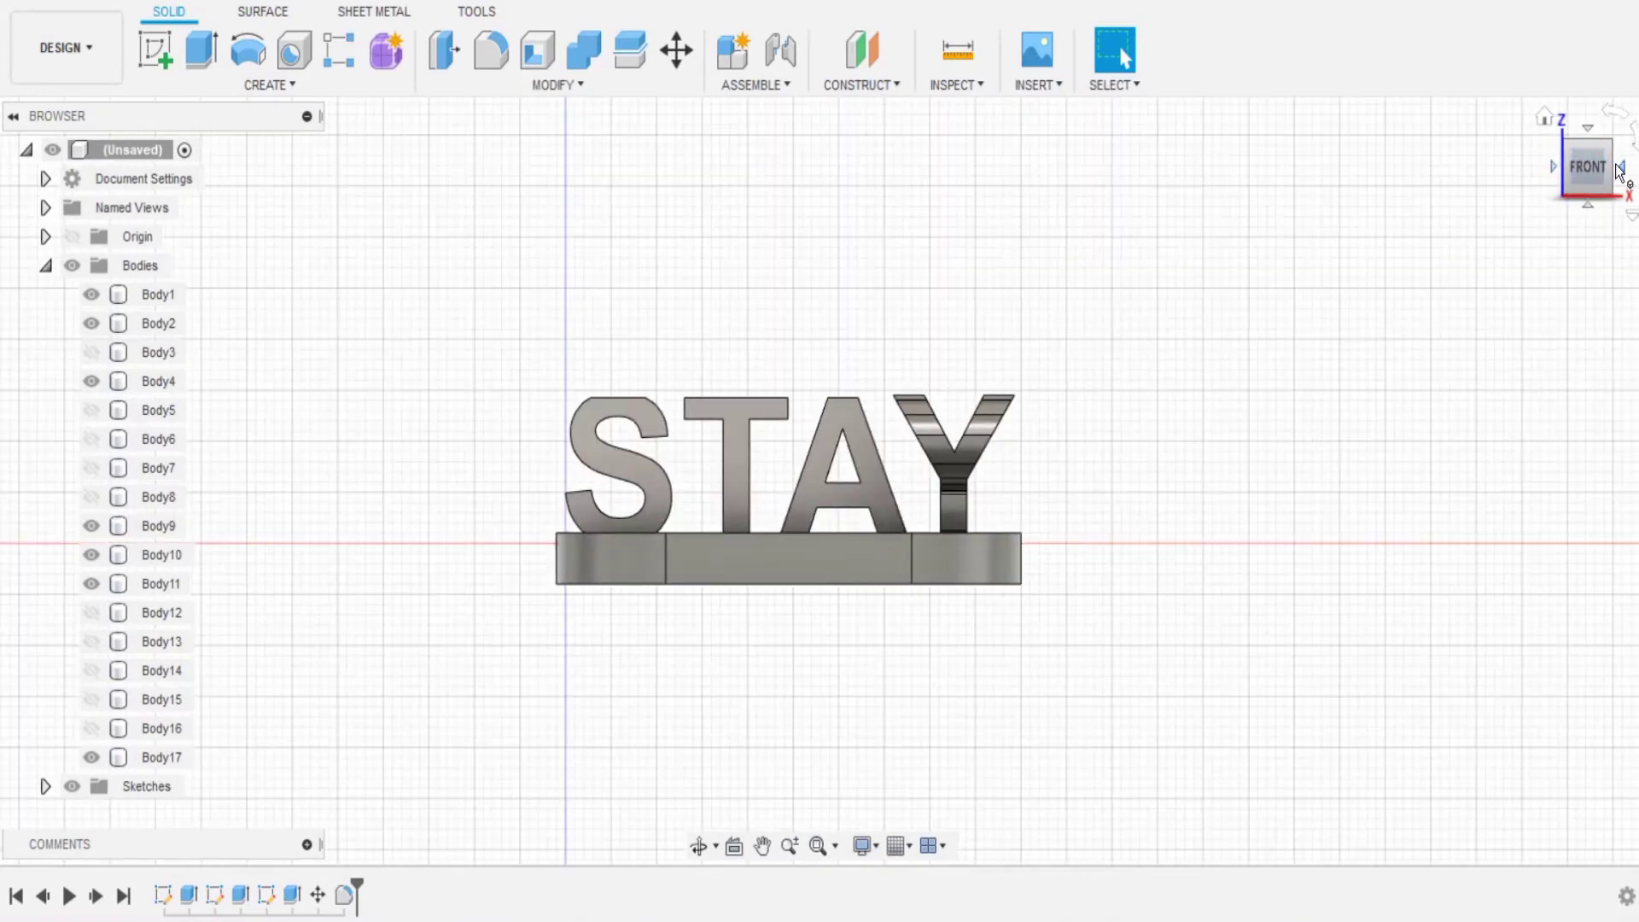
left_click(1623, 169)
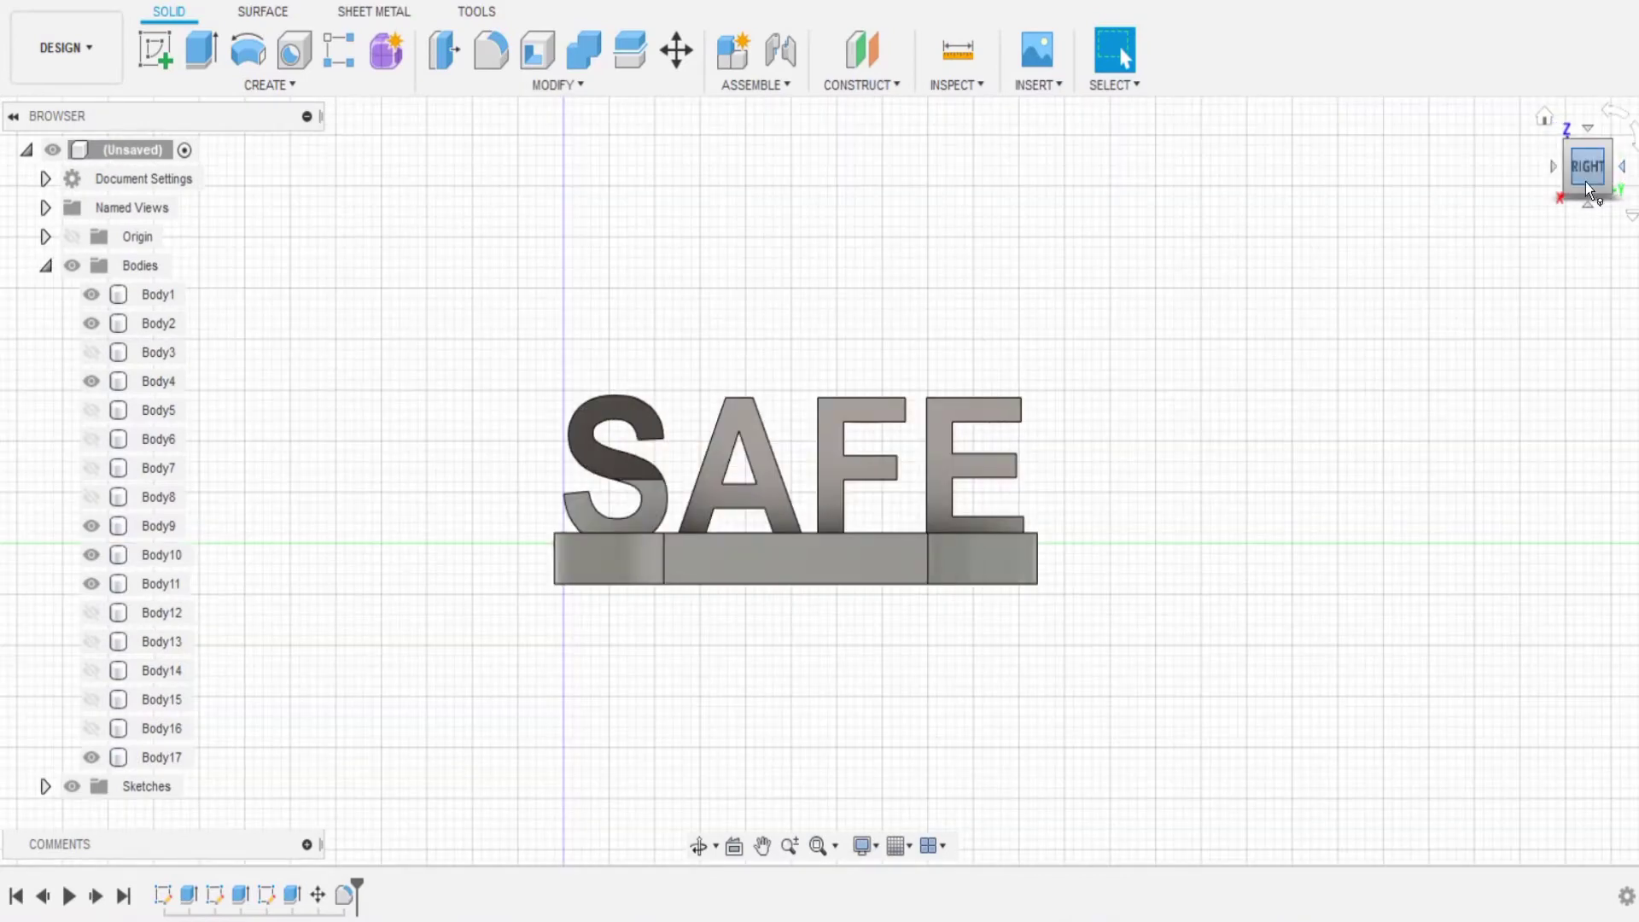
left_click(1554, 169)
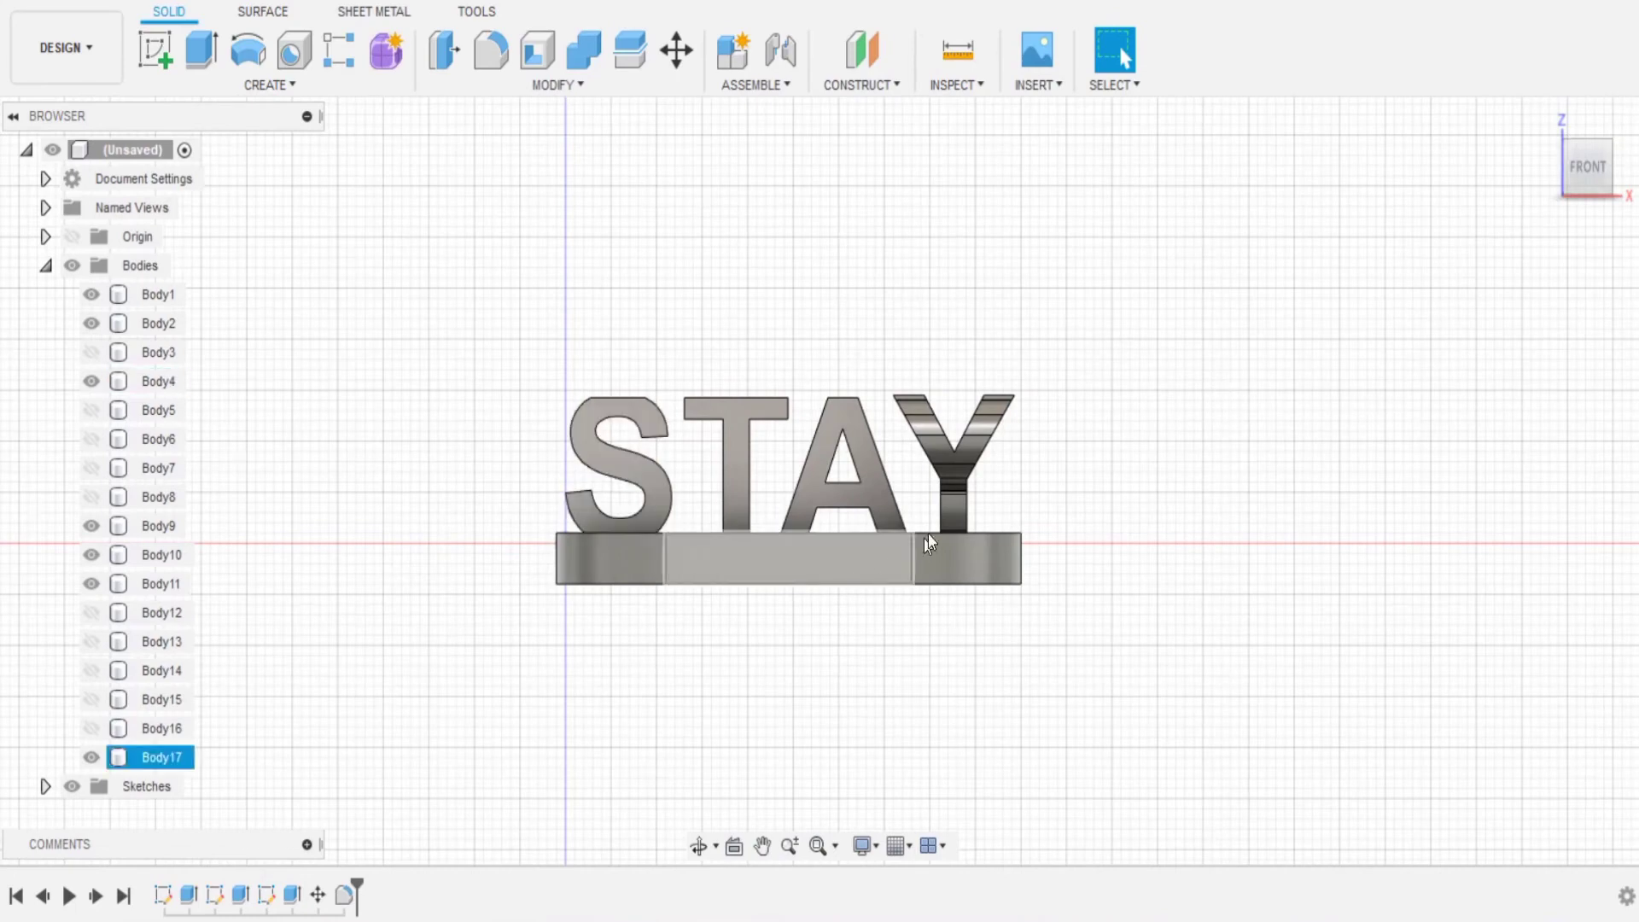
Export the whole design as a high-refinement binary STL and send it to PrusaSlicer as the custom print utility
right_click(130, 185)
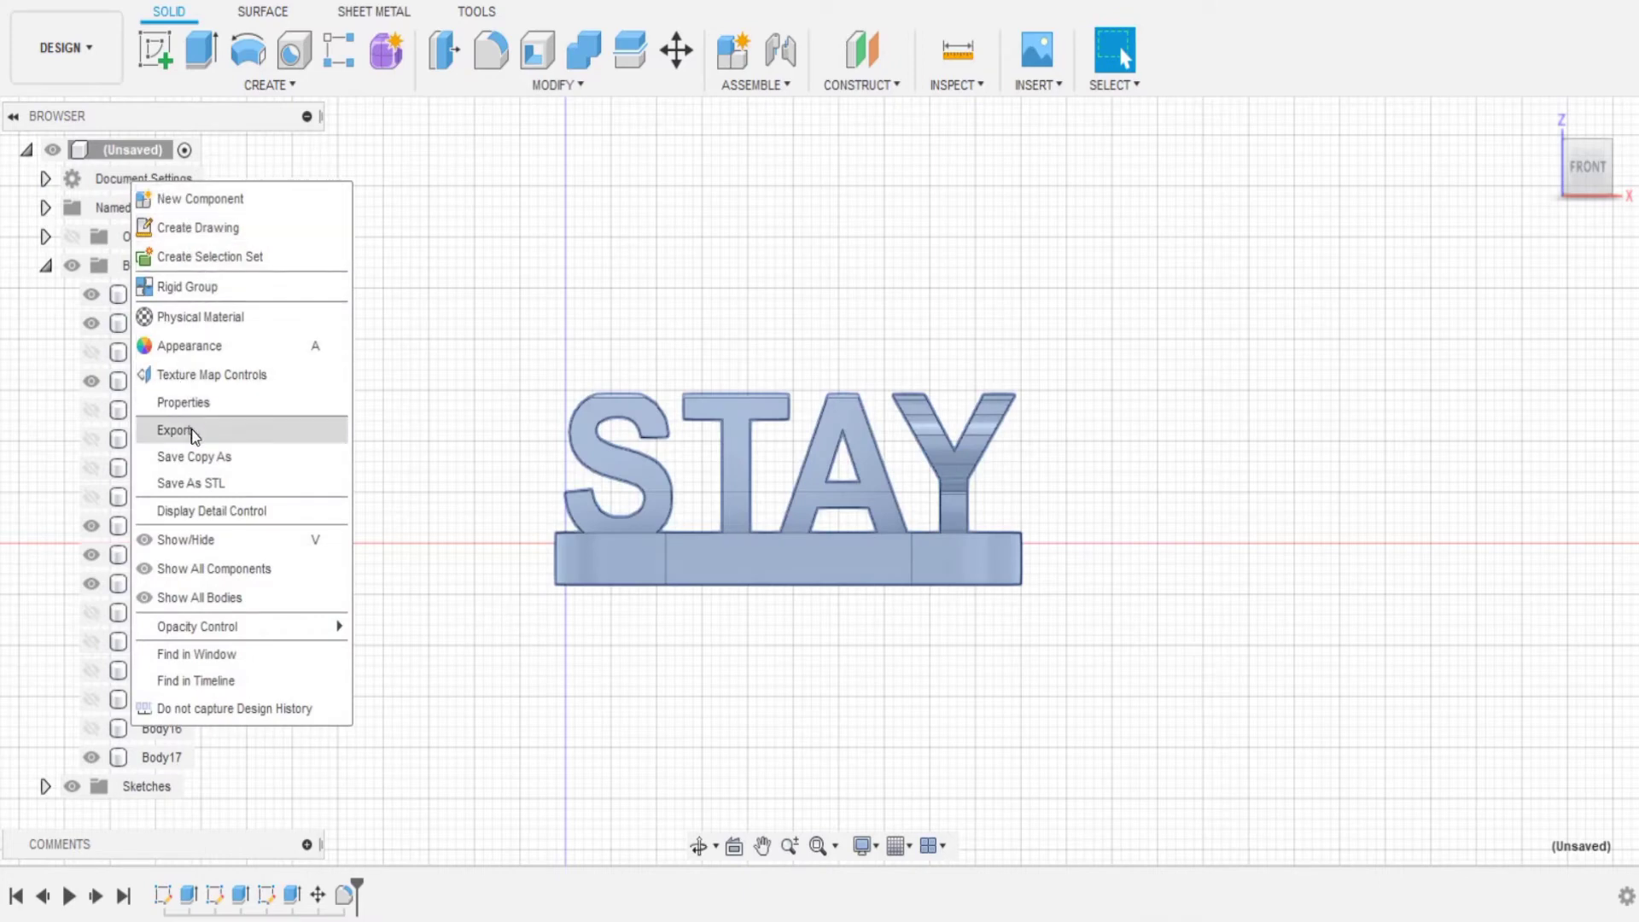
left_click(218, 484)
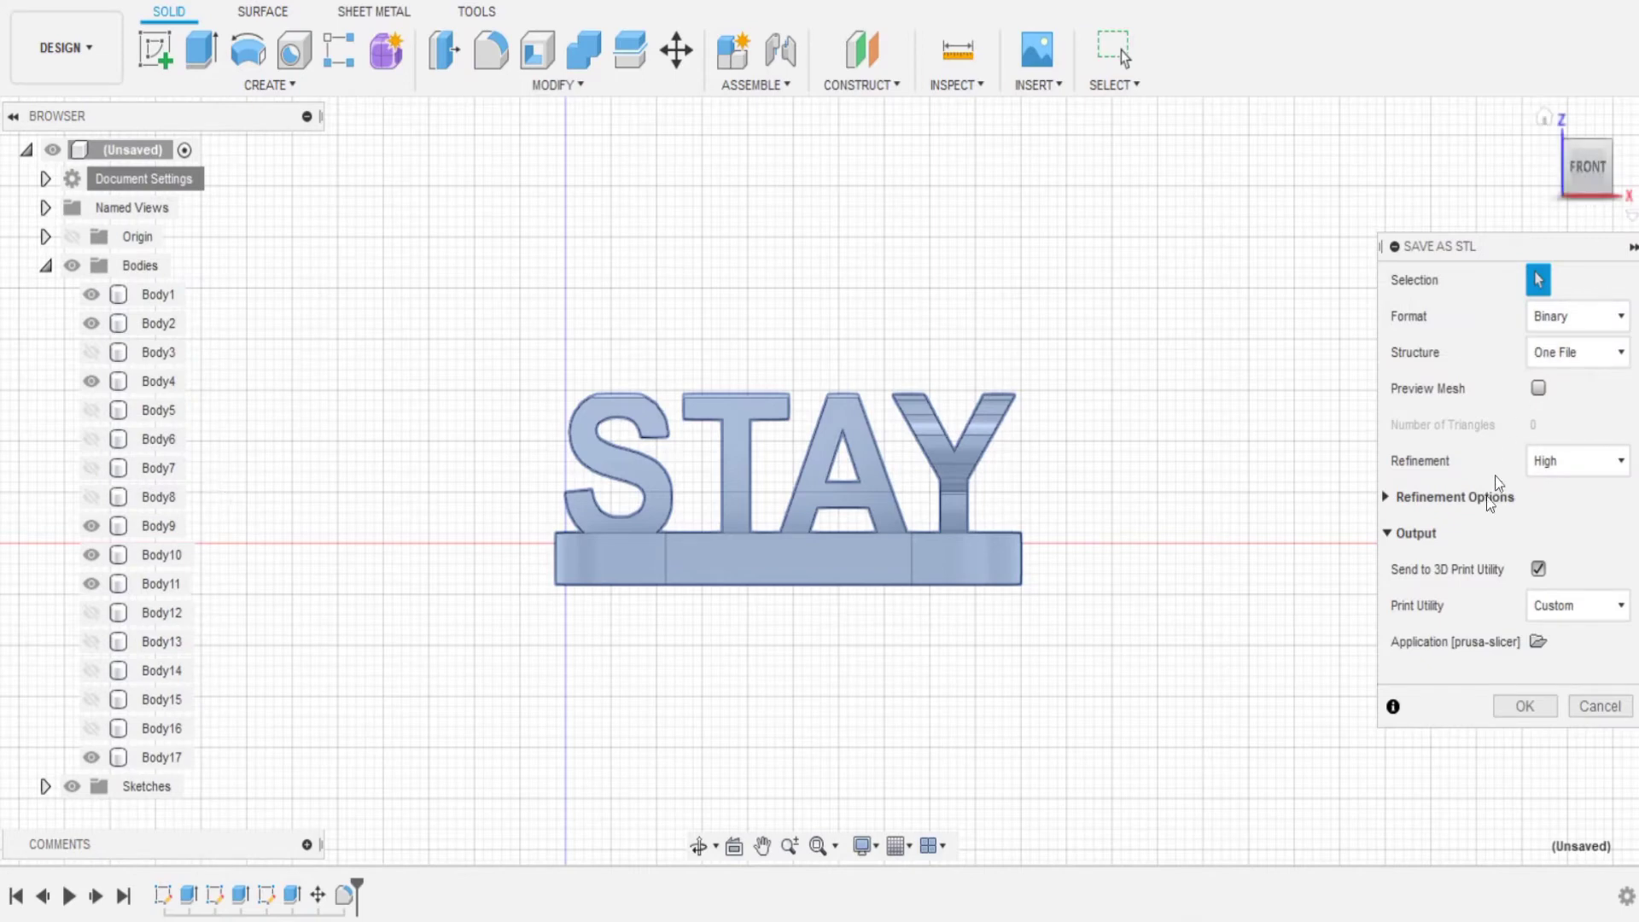
left_click(1621, 606)
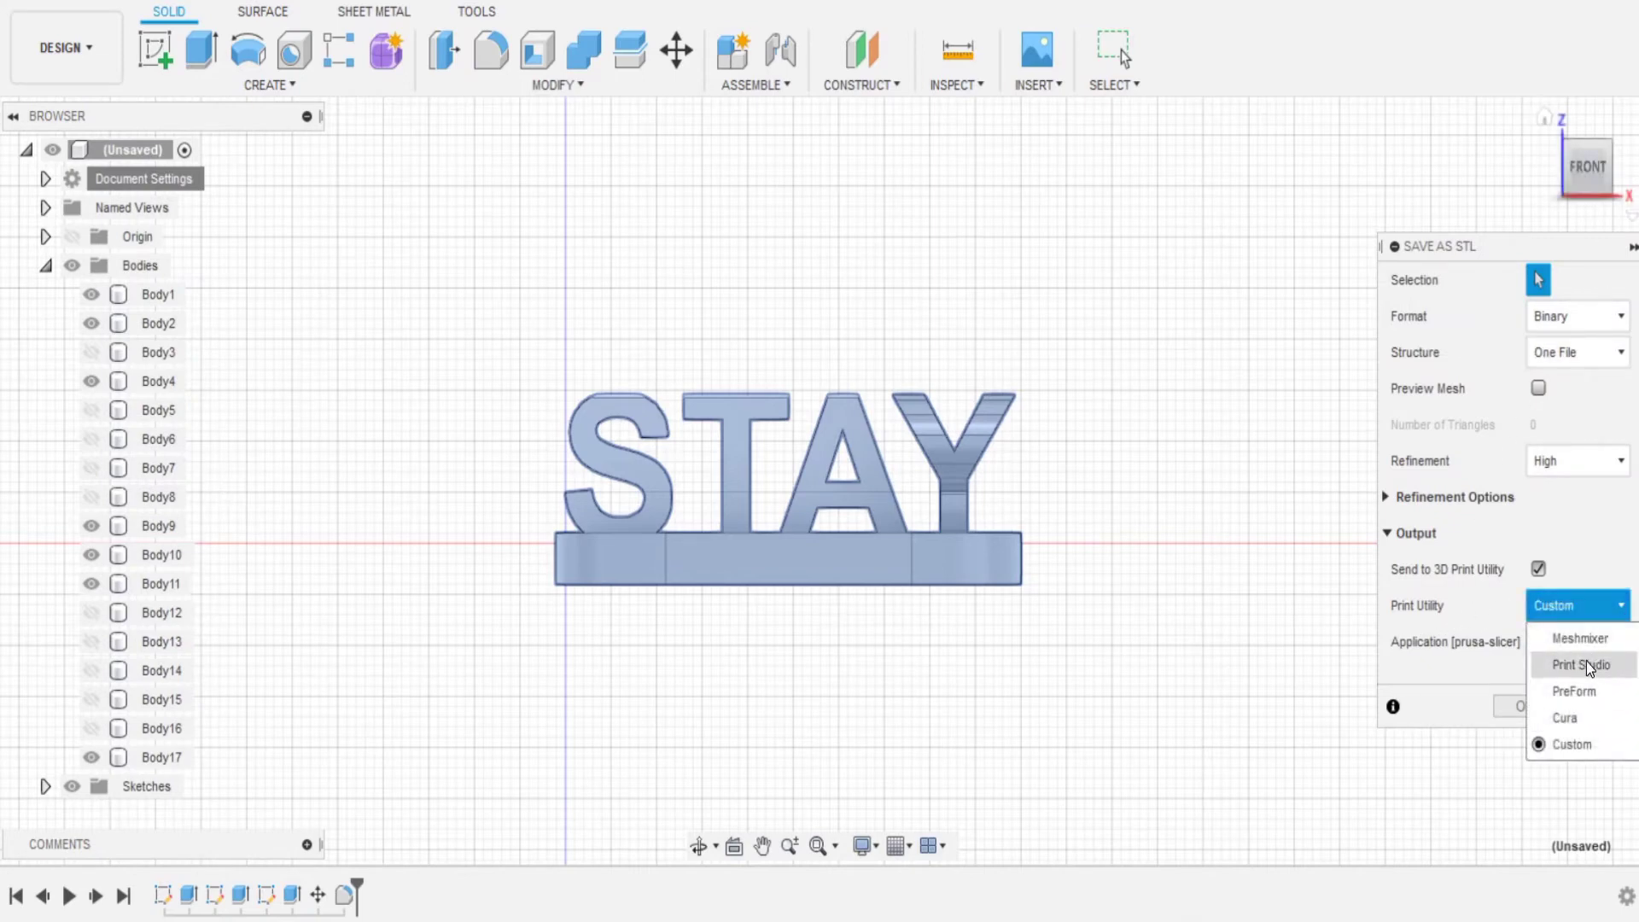
left_click(1562, 745)
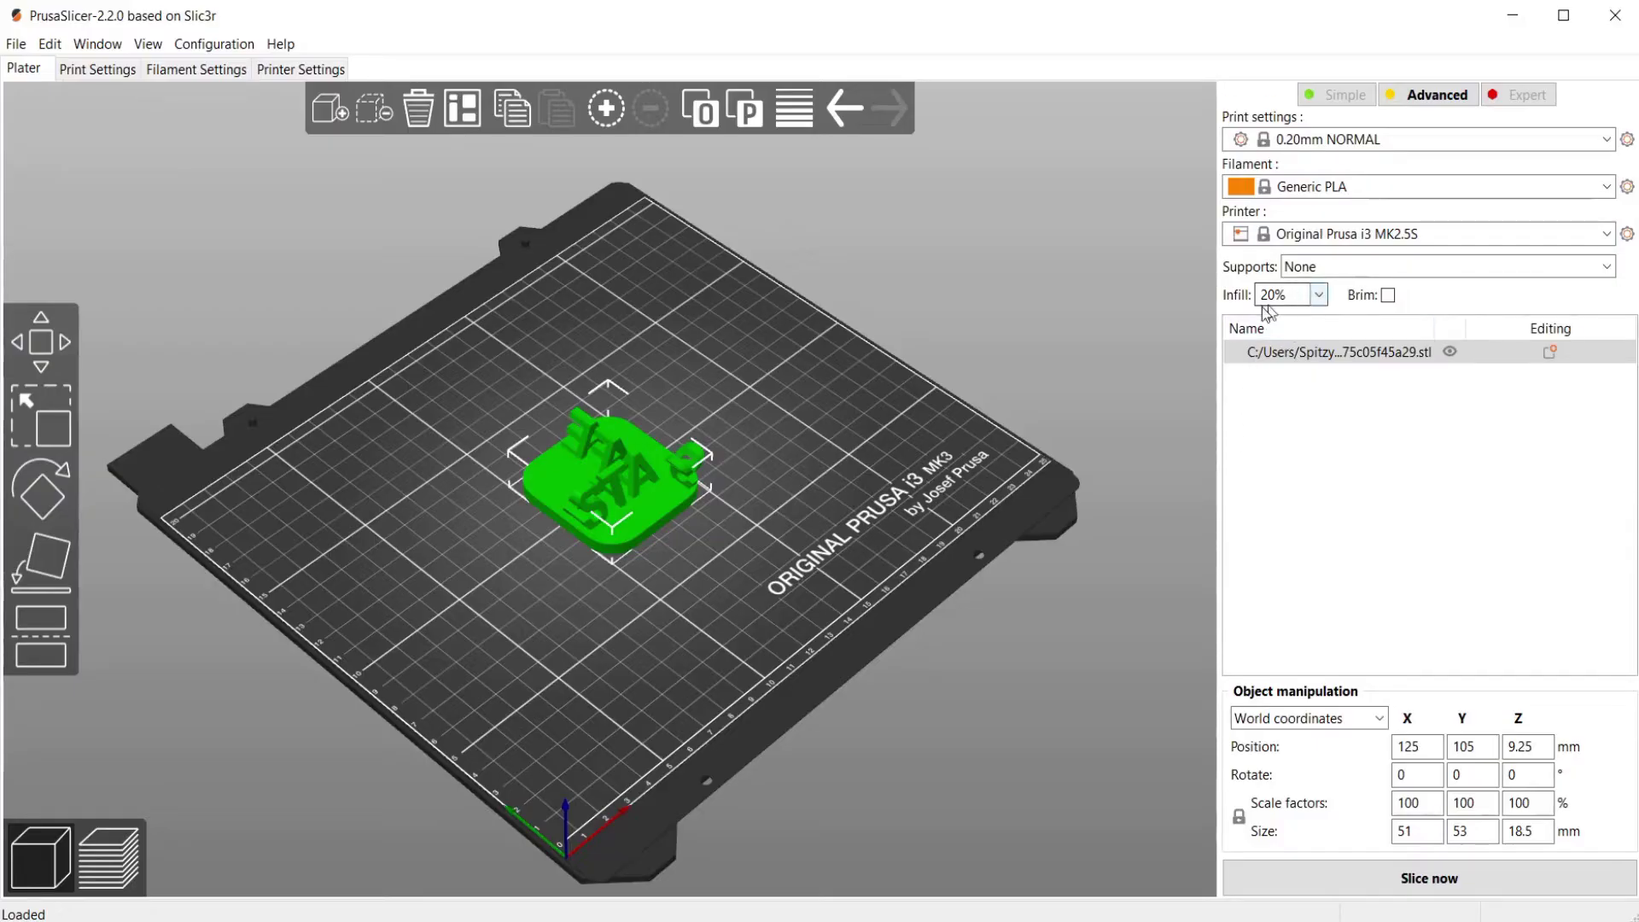
Slice the imported model without supports and show its layer preview
scroll(740, 548, "up", 5)
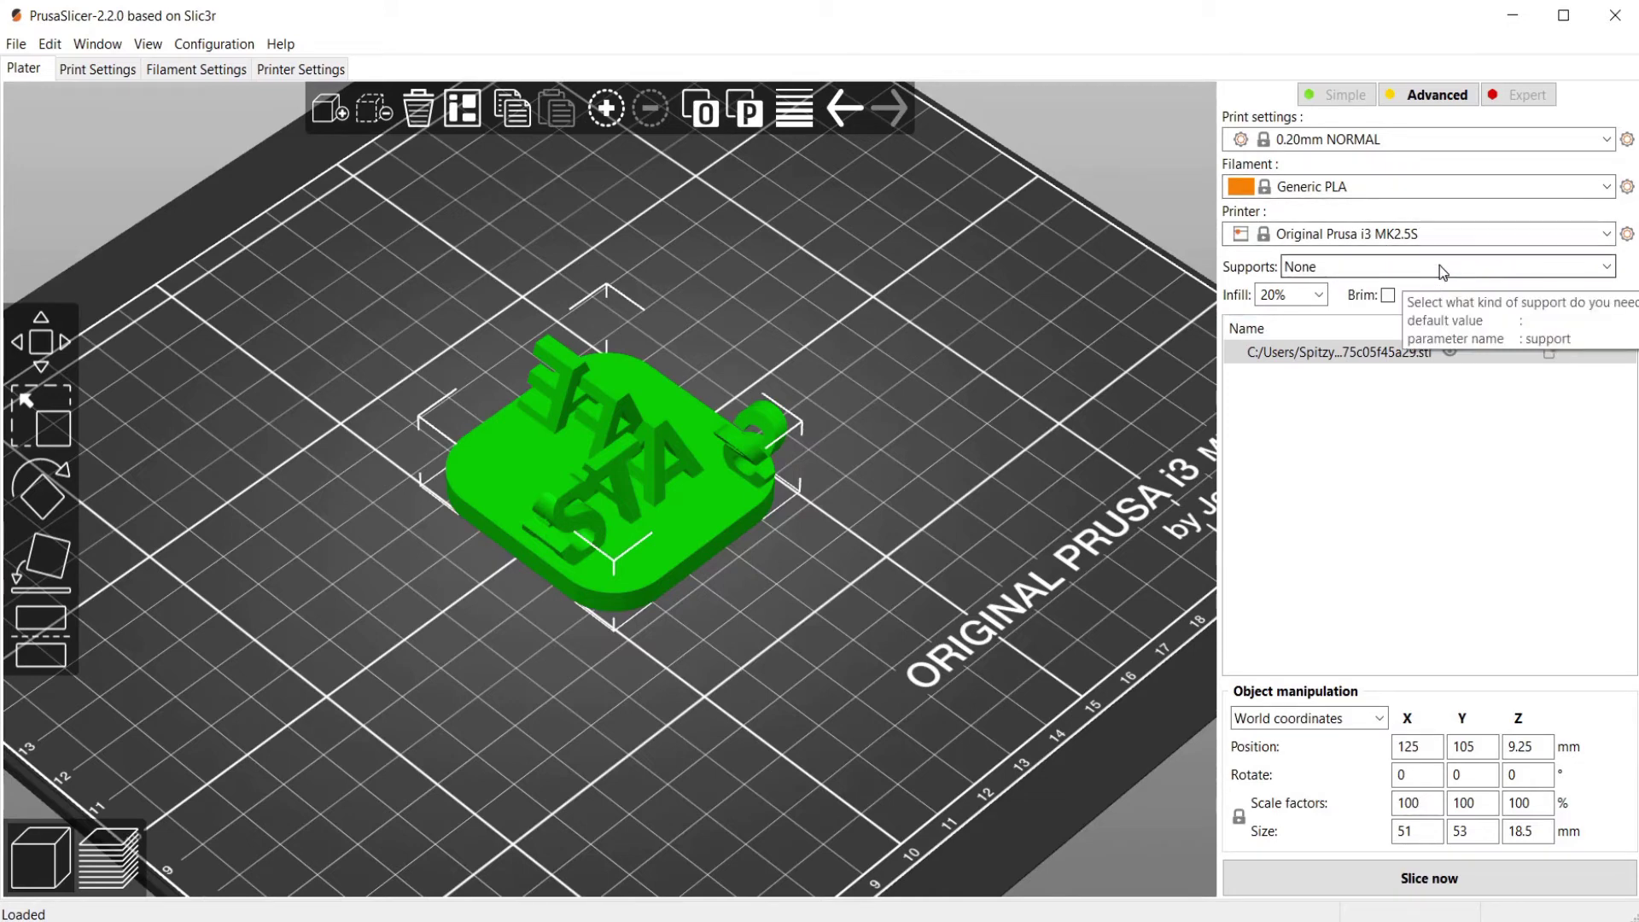
scroll(756, 536, "up", 2)
scroll(756, 536, "up", 1)
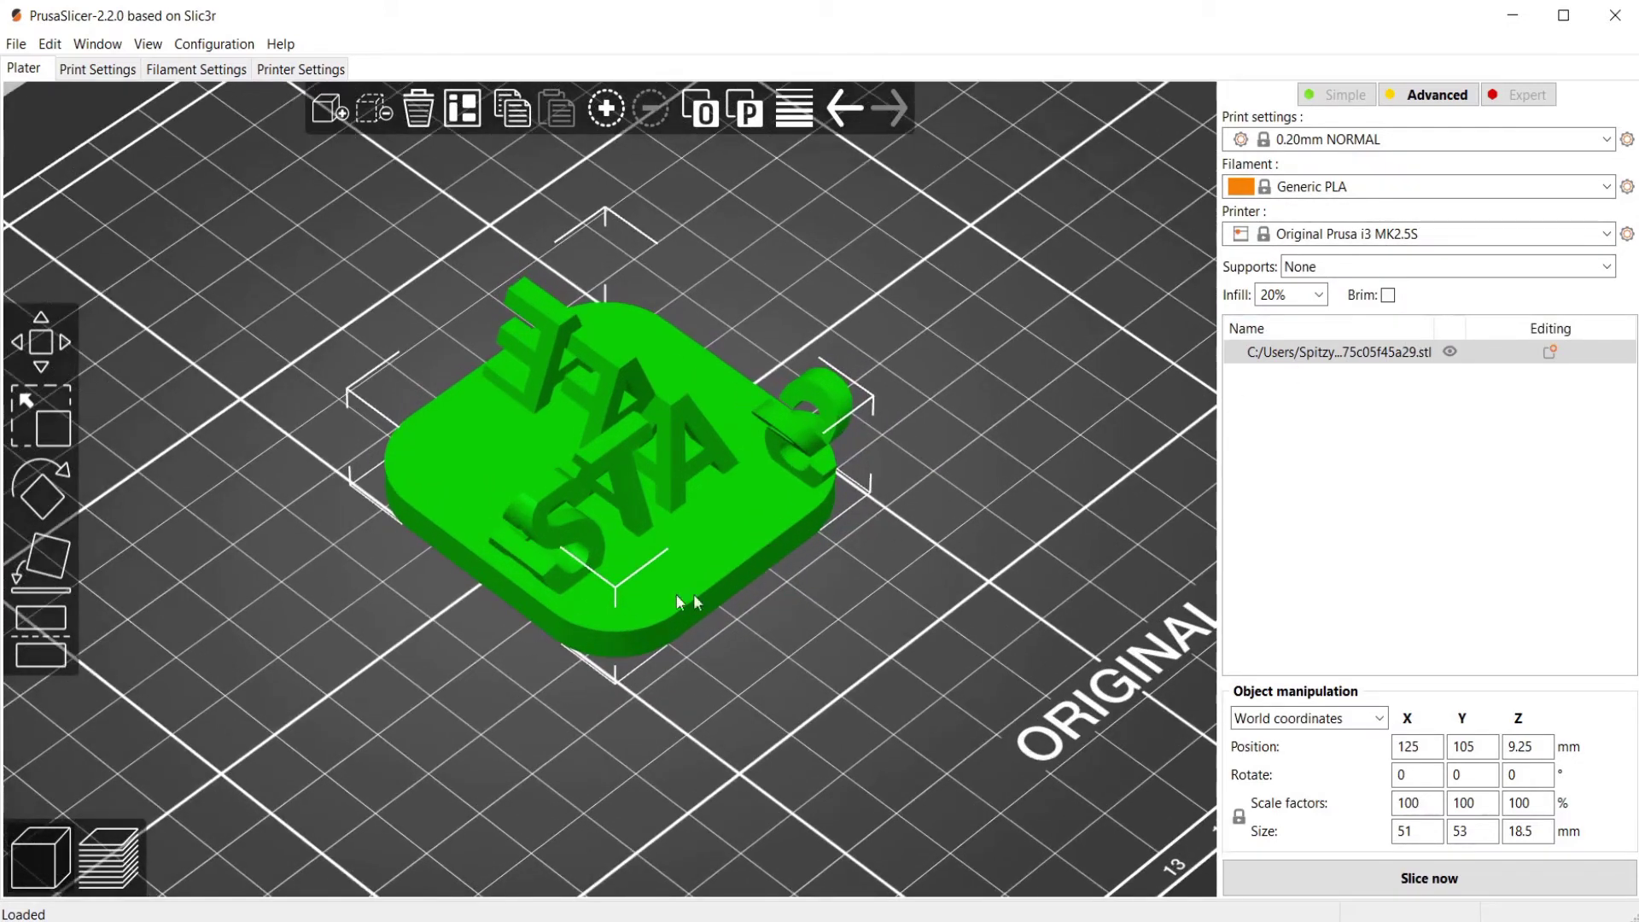
left_click_drag(840, 601, 853, 635)
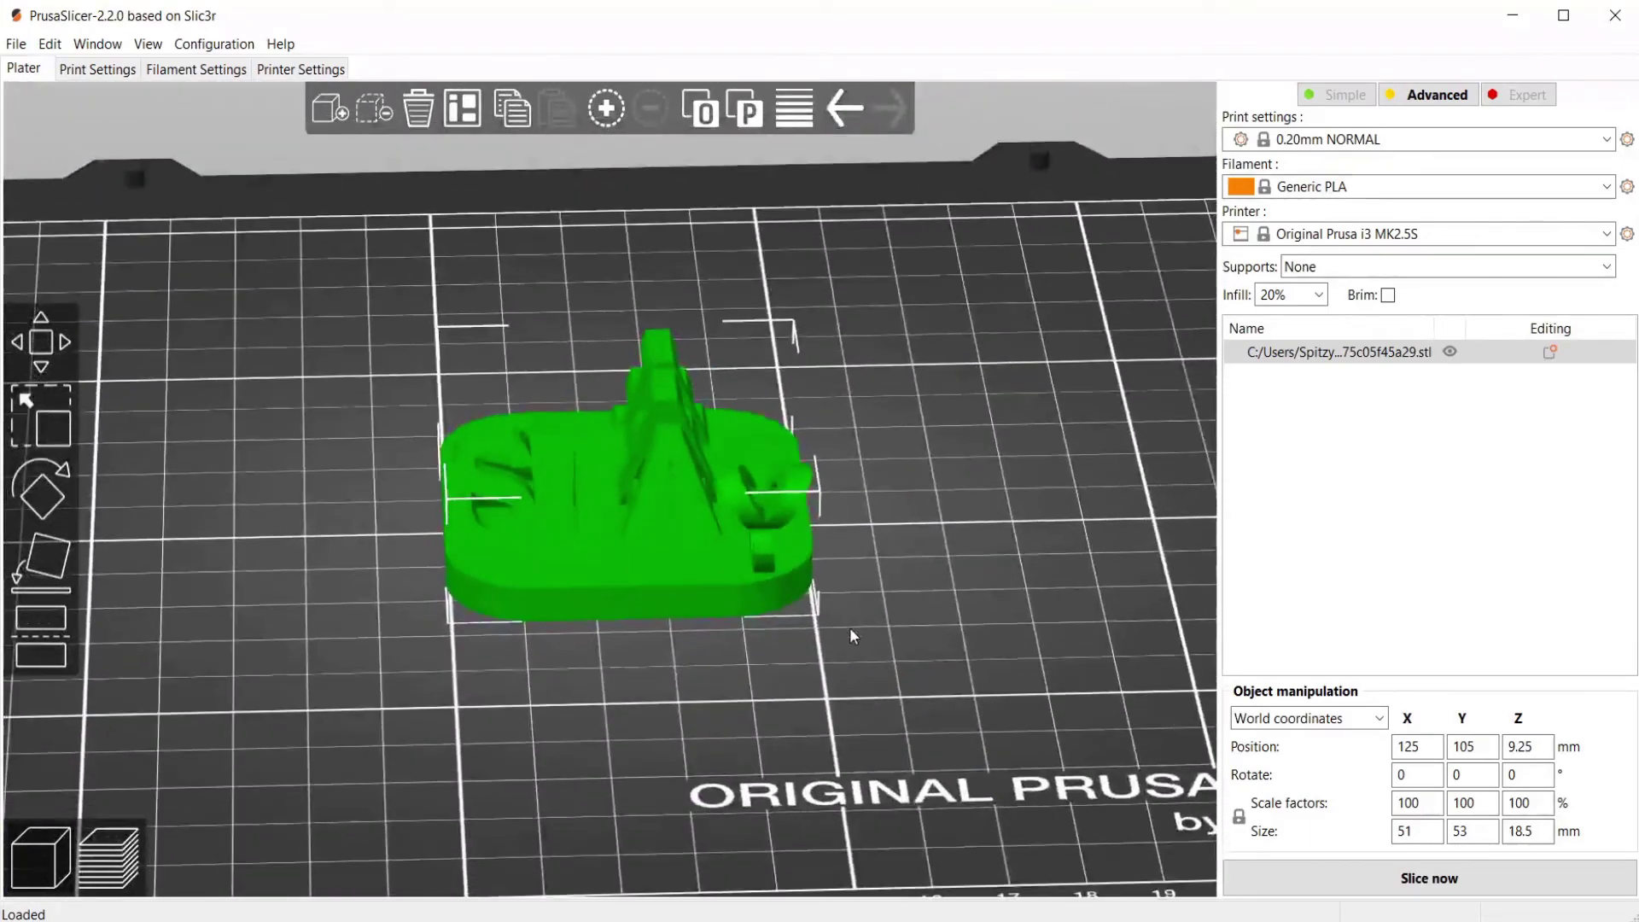
left_click(86, 872)
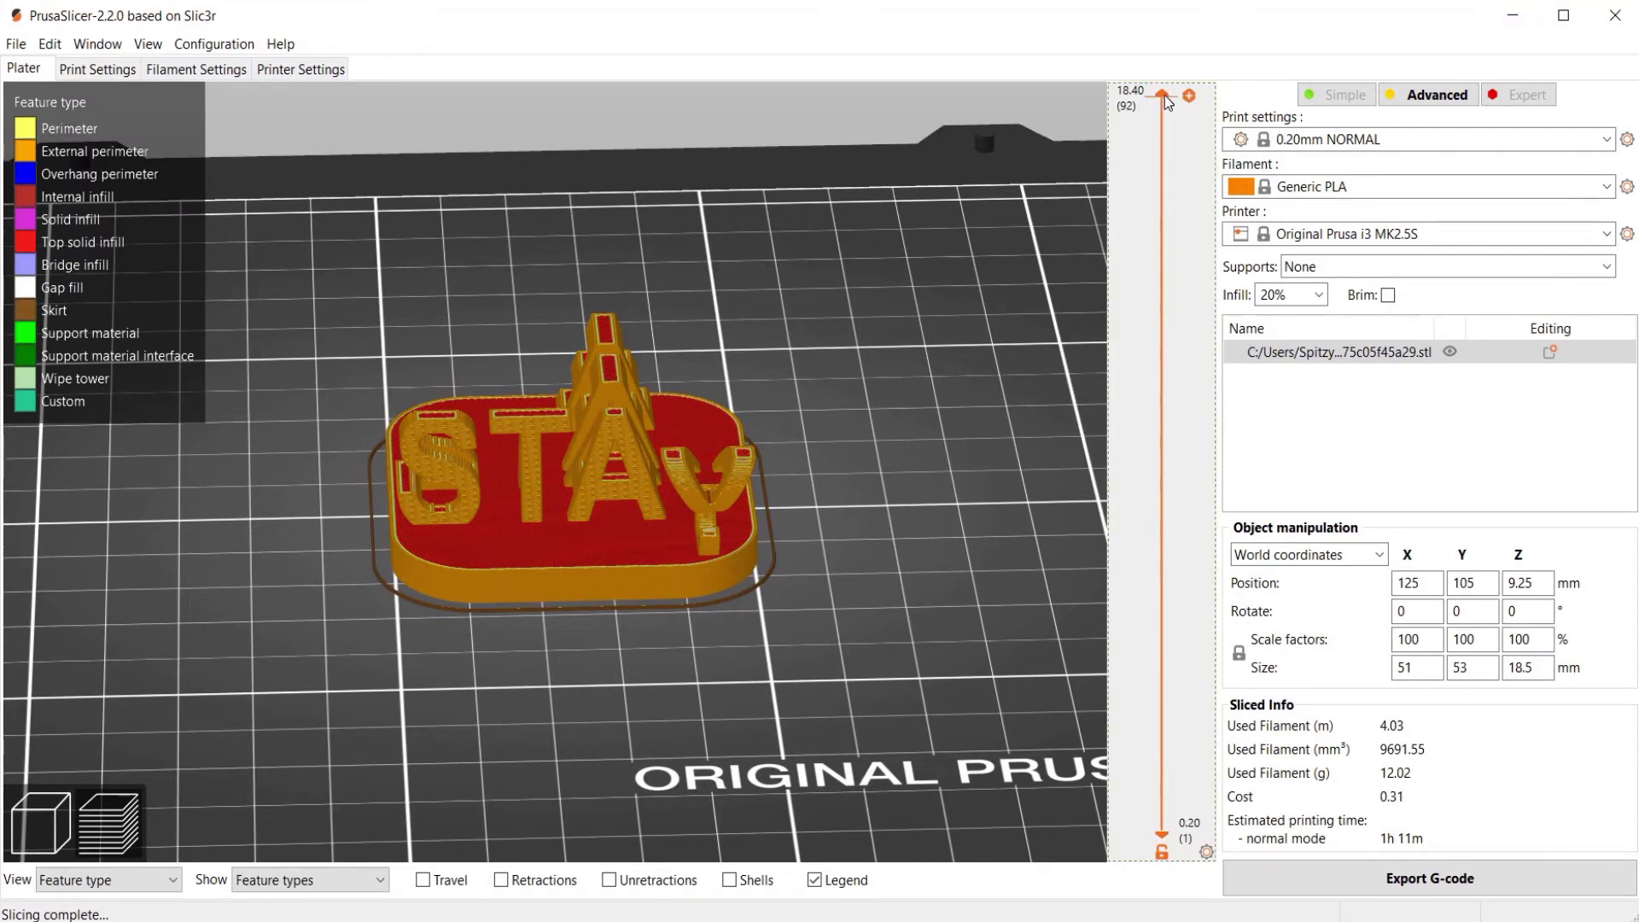
Inspect the sliced layers at heights of 7.80 mm and 15.00 mm for bridges and unsupported parts of the letters
left_click_drag(1164, 95, 1093, 528)
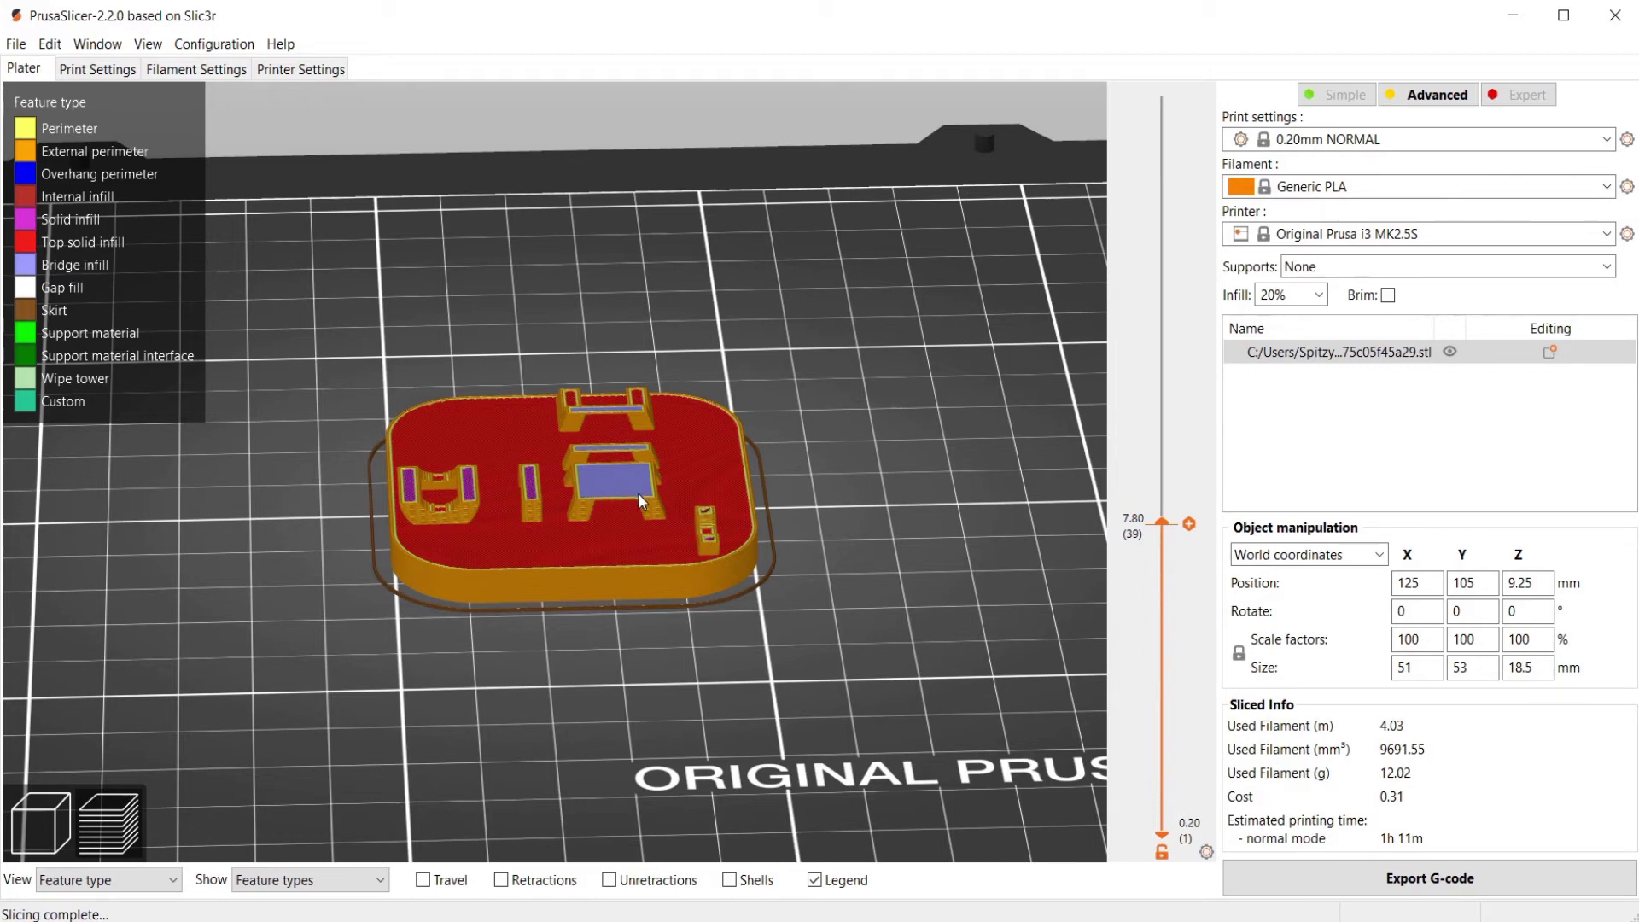
left_click_drag(1166, 528, 1206, 237)
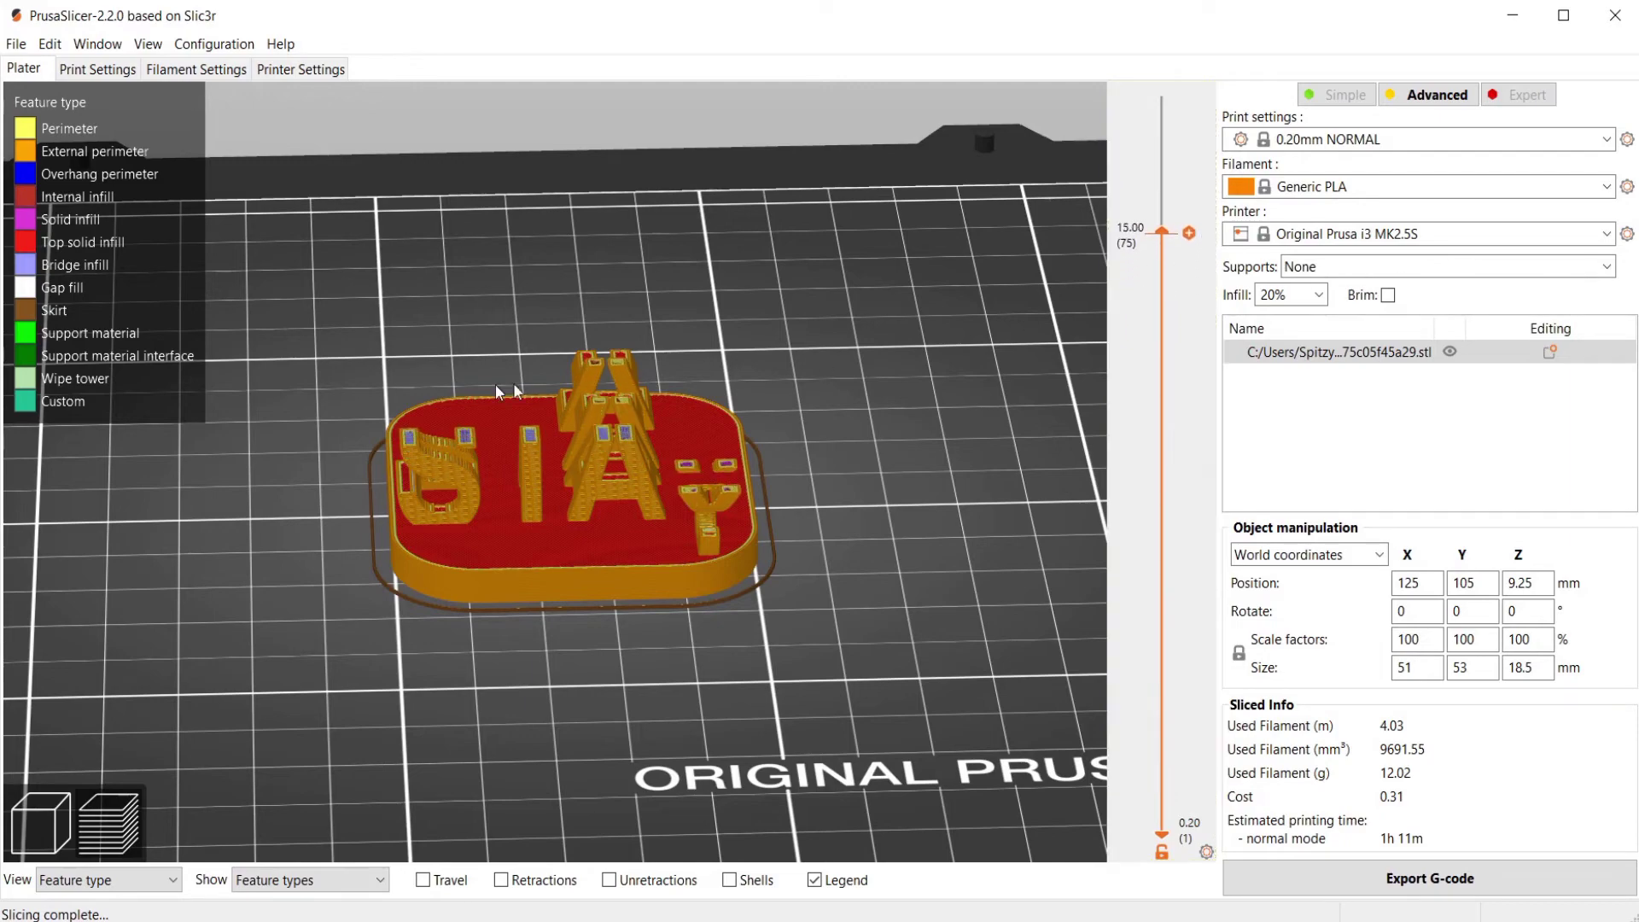
scroll(284, 424, "up", 10)
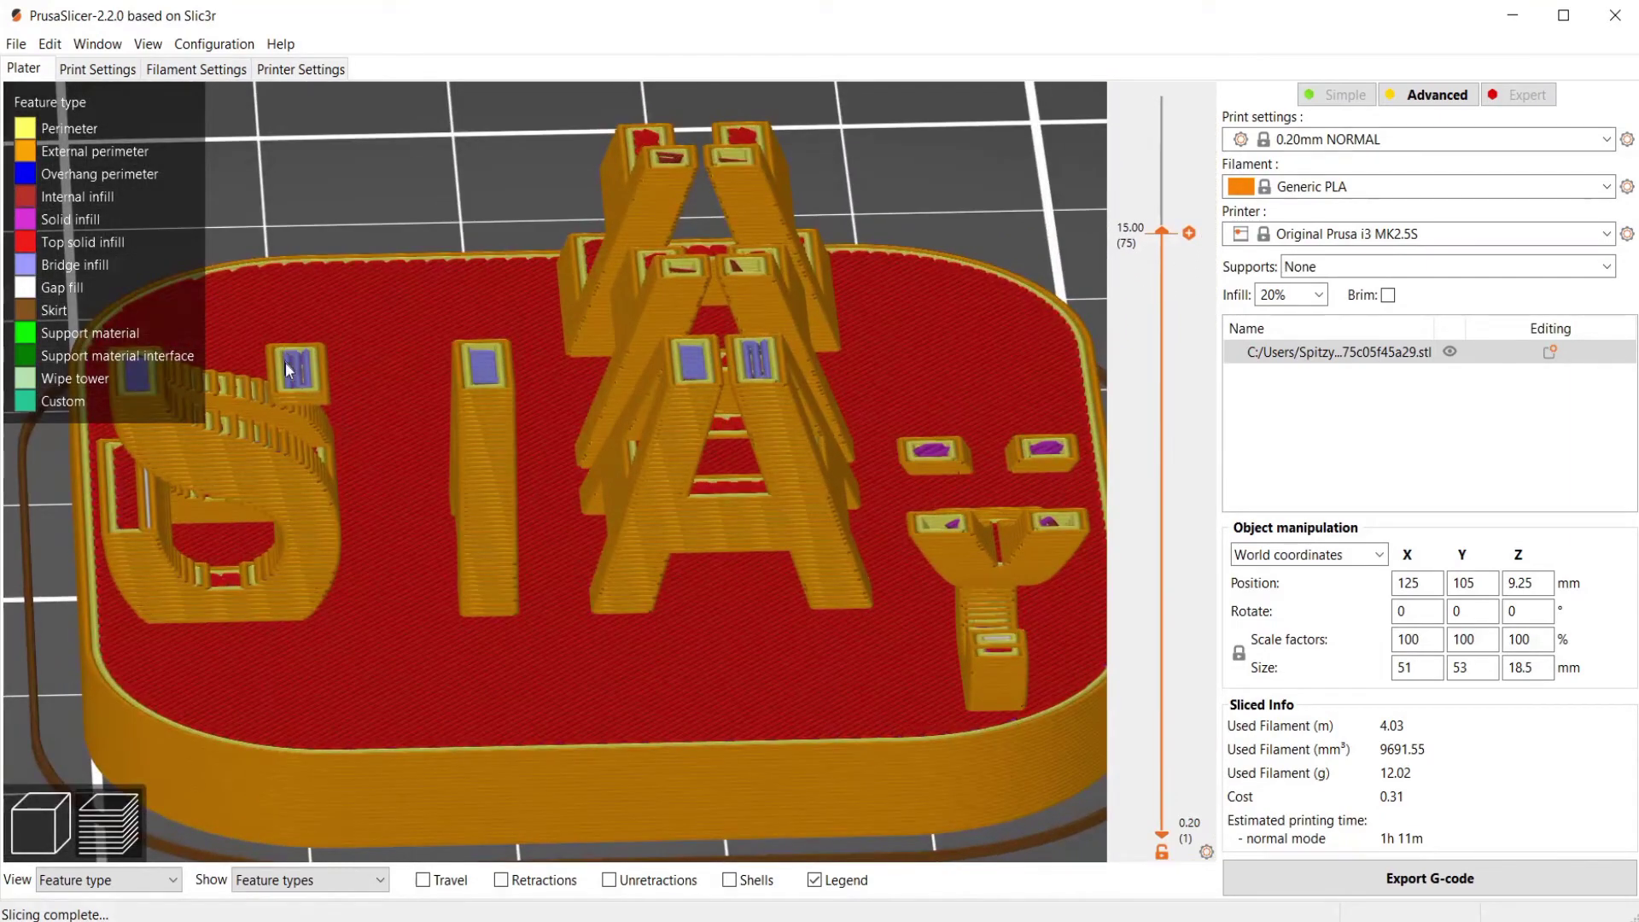
left_click_drag(369, 543, 516, 345)
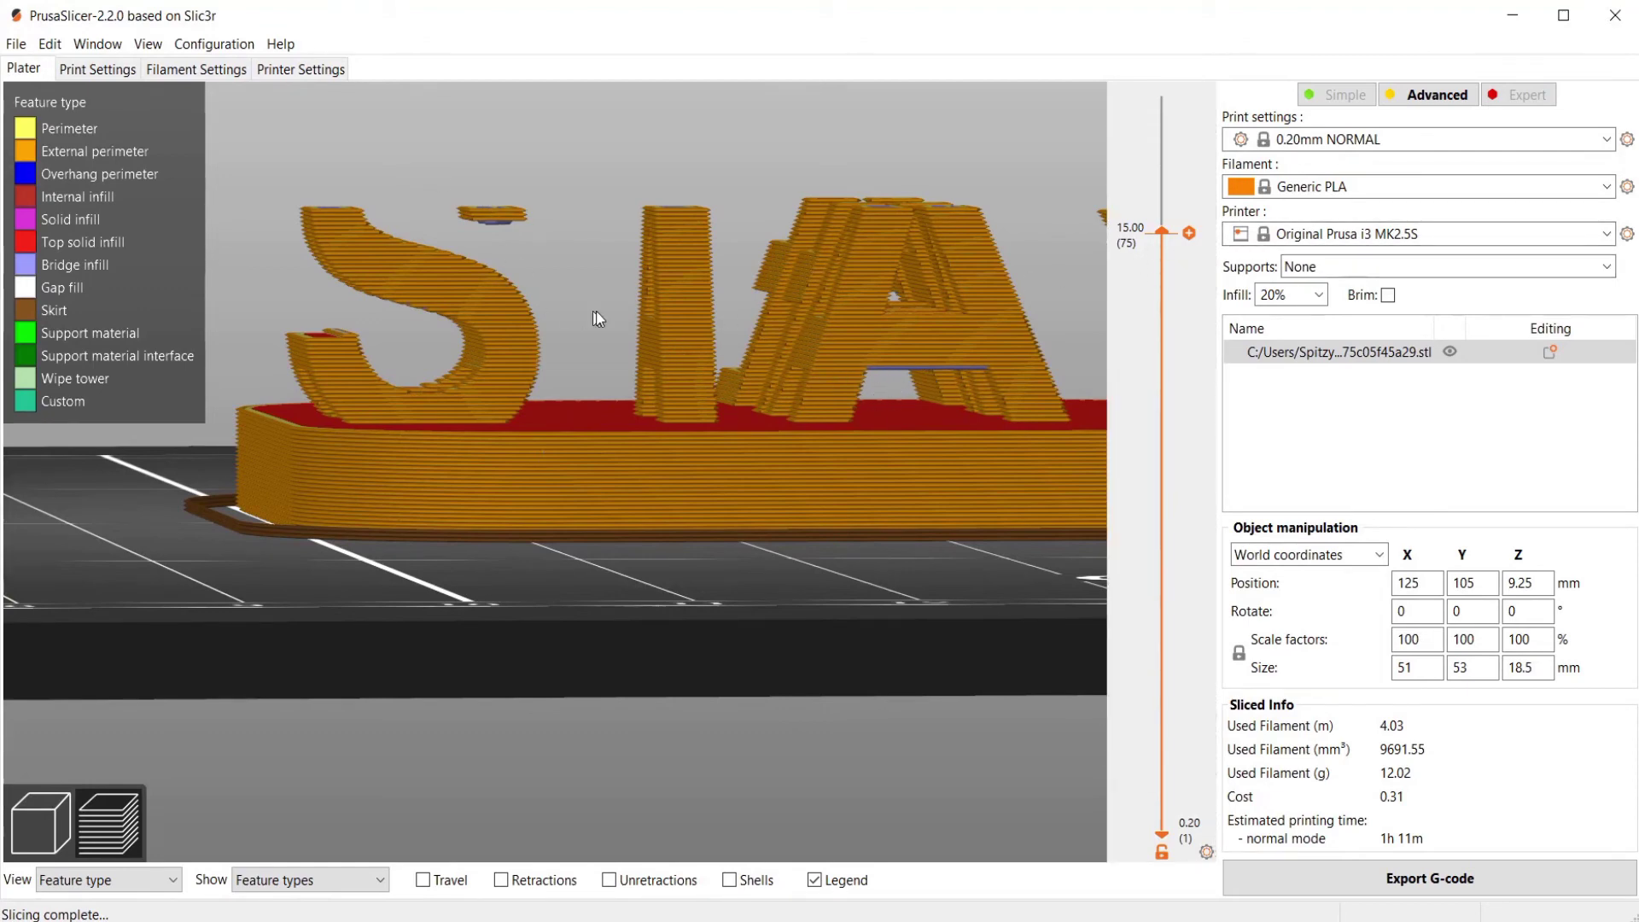
scroll(717, 367, "down", 2)
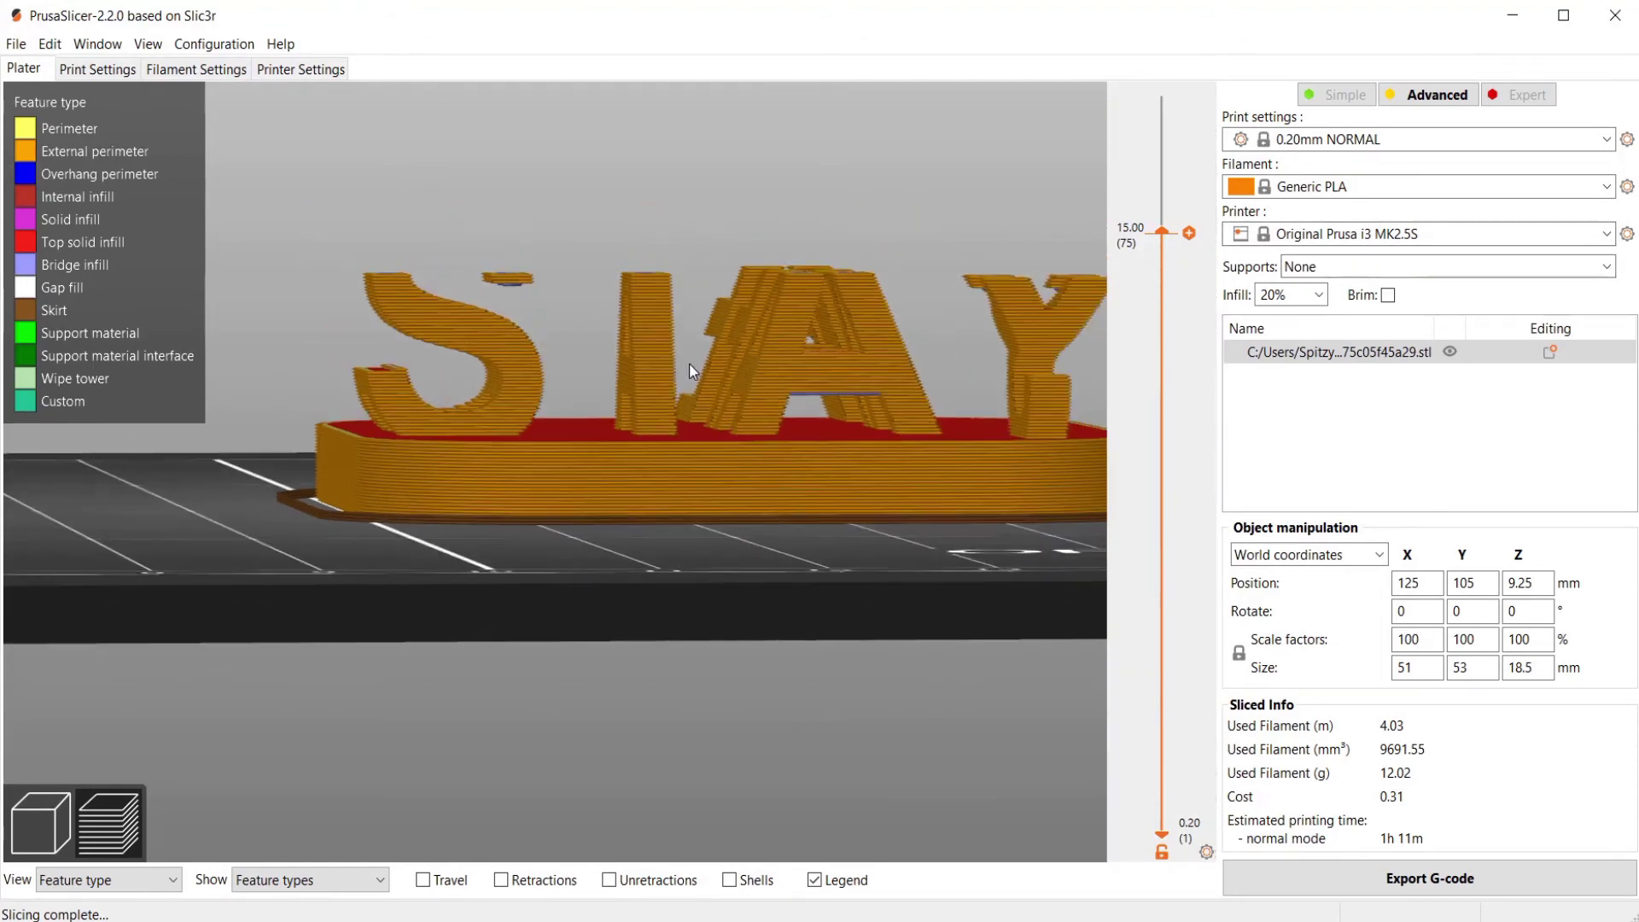
Set supports to Everywhere with bridging perimeter detection enabled, reslice the model, and view the generated supports
left_click(1437, 266)
left_click(1340, 339)
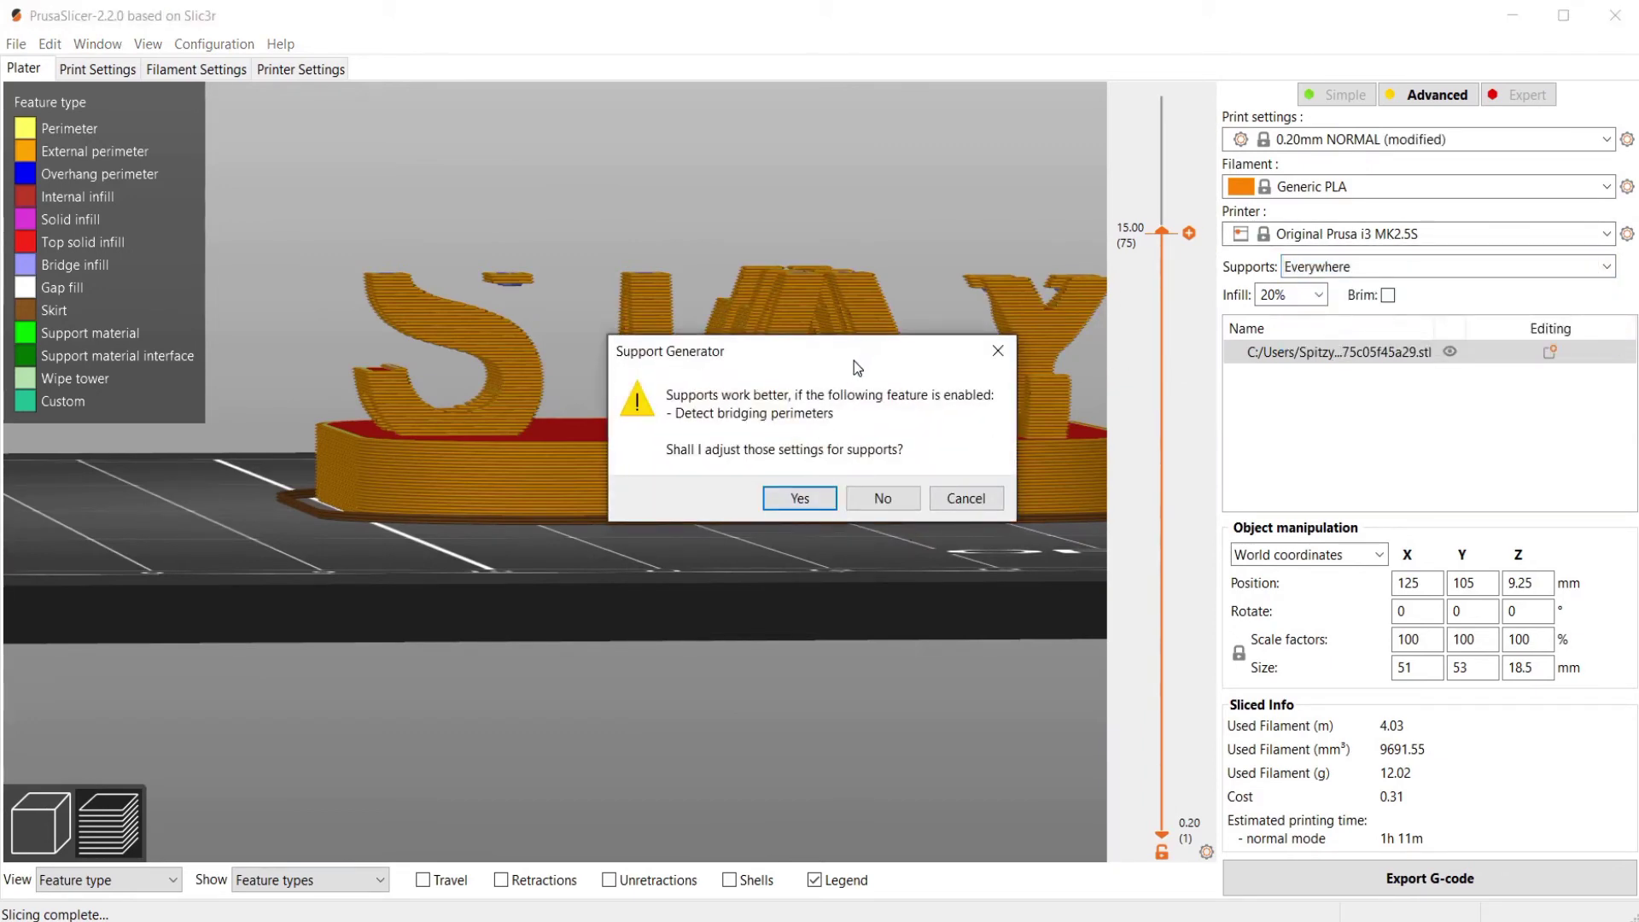
left_click(783, 512)
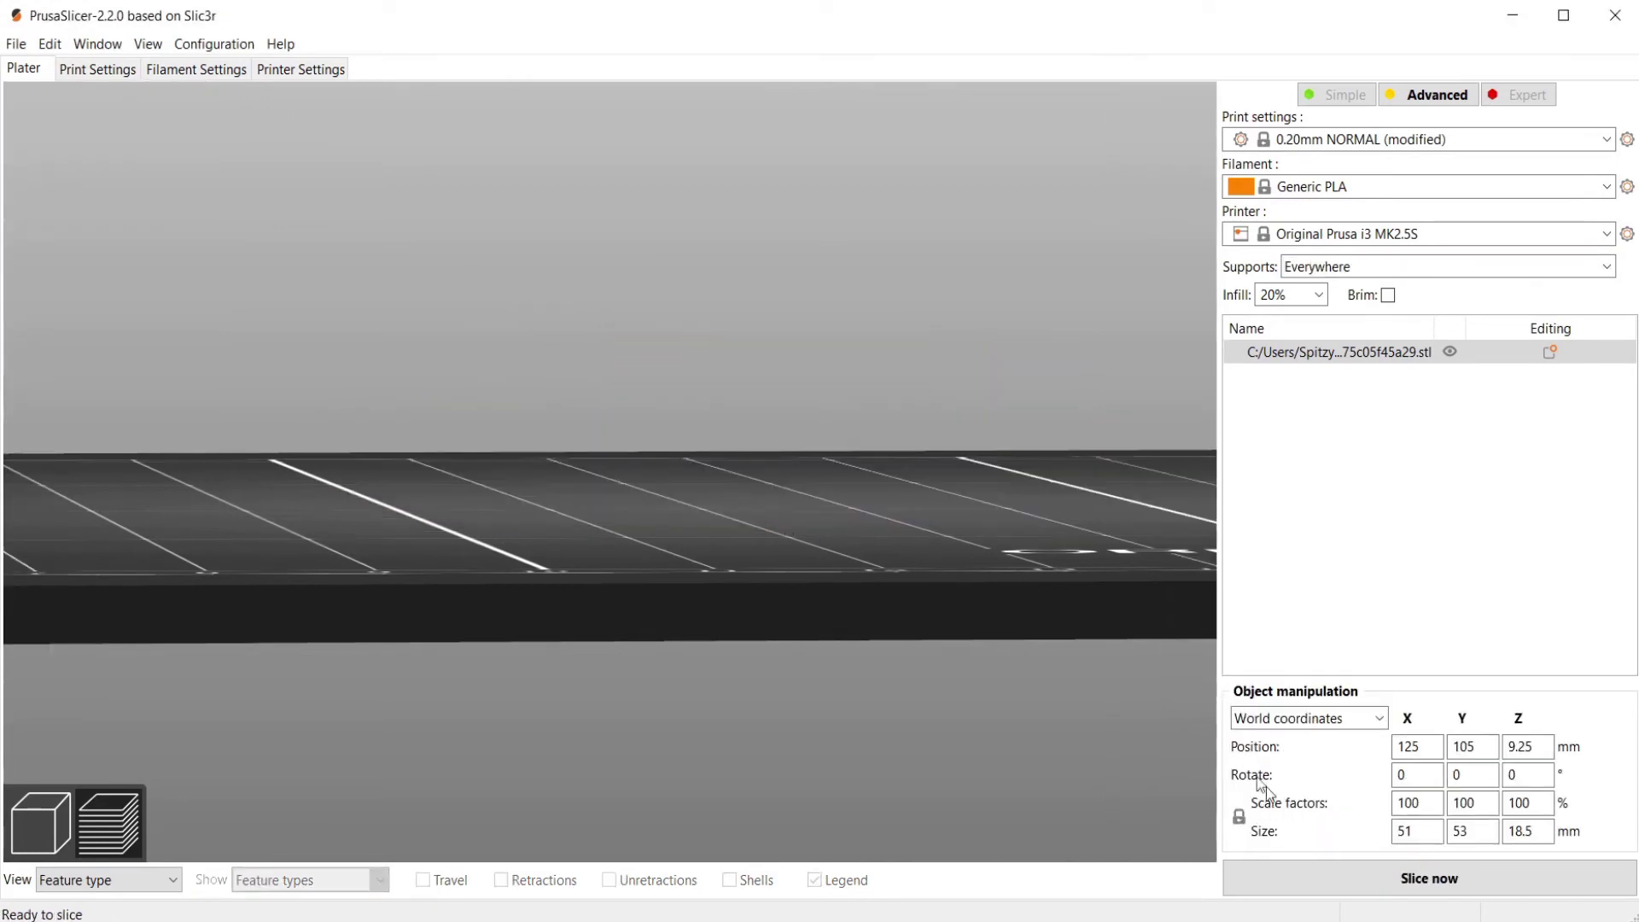
left_click(1430, 877)
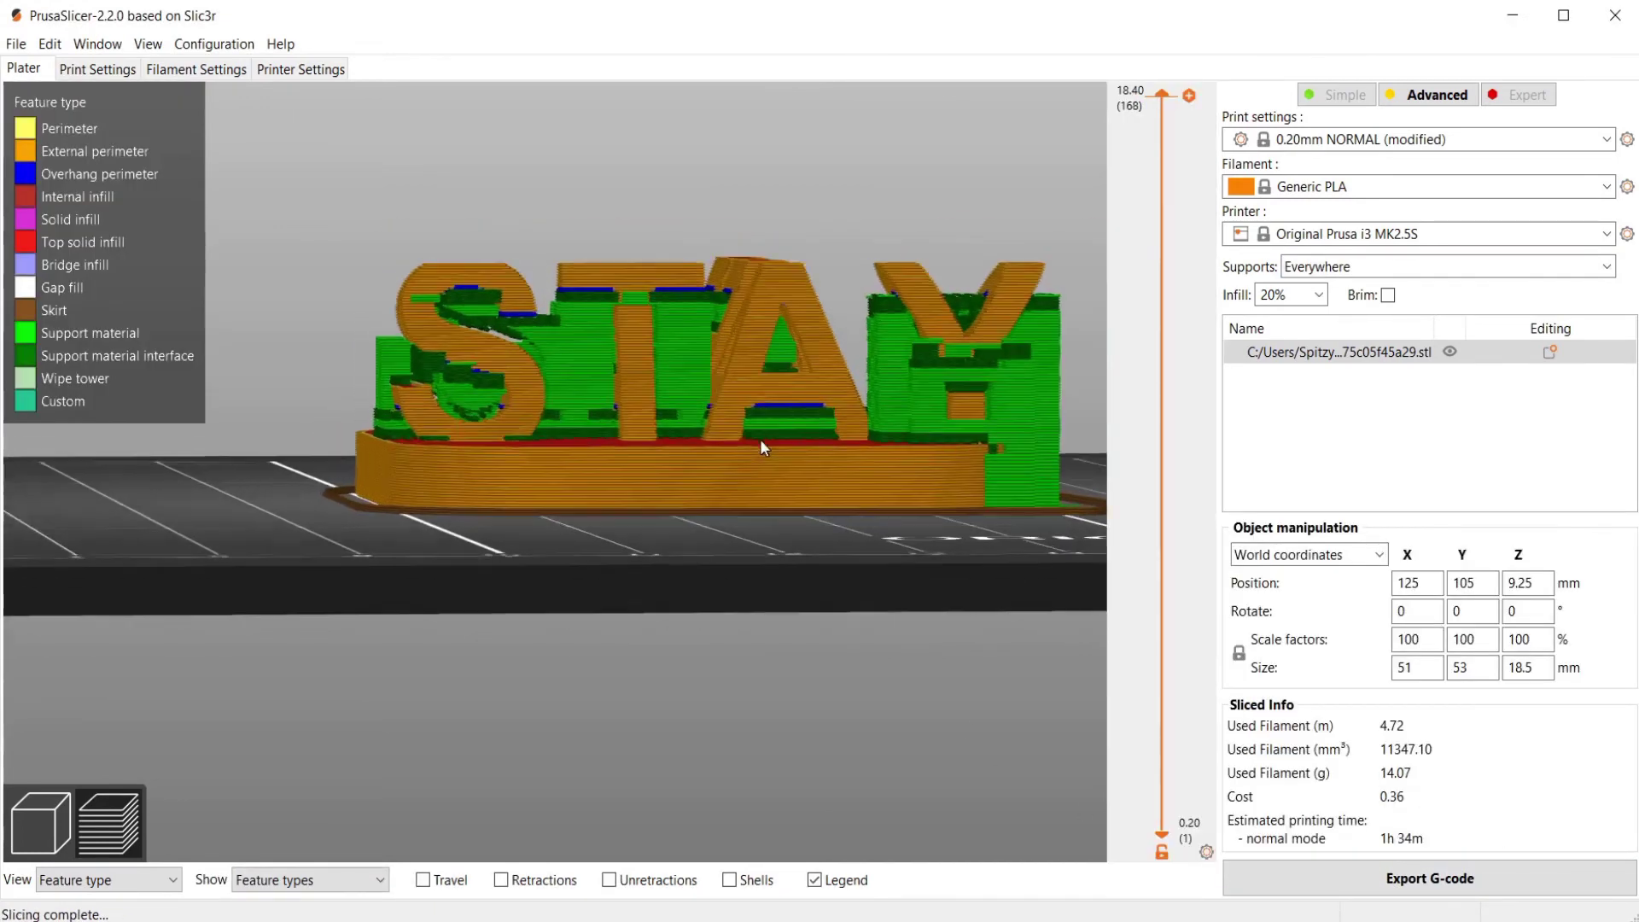
scroll(762, 442, "up", 2)
scroll(527, 365, "down", 2)
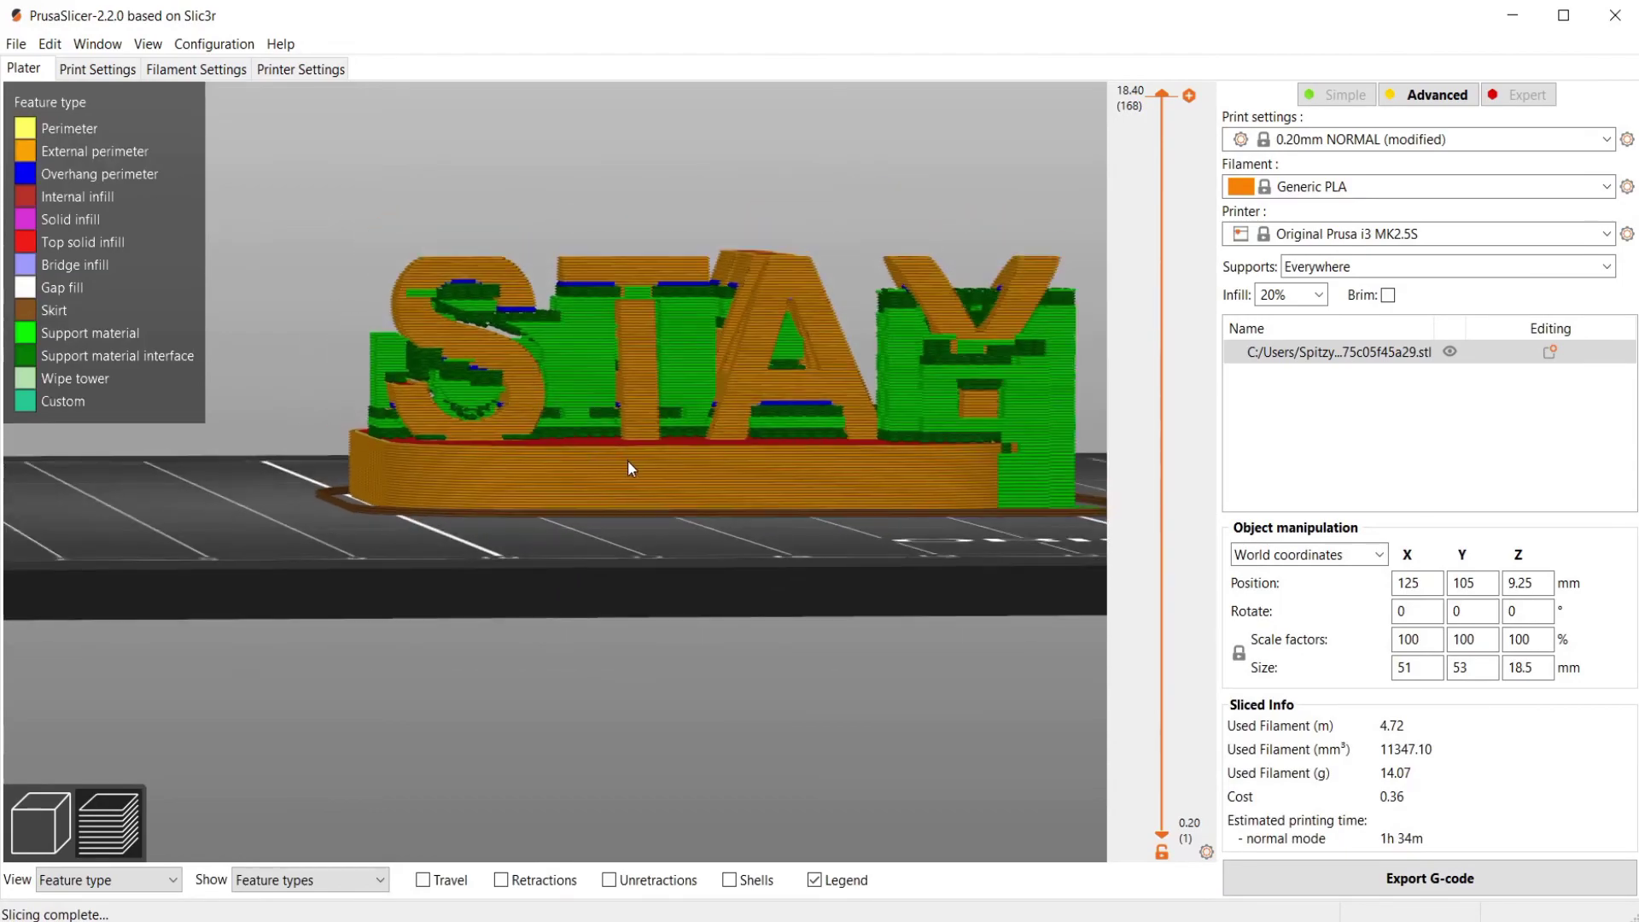
left_click_drag(627, 459, 663, 516)
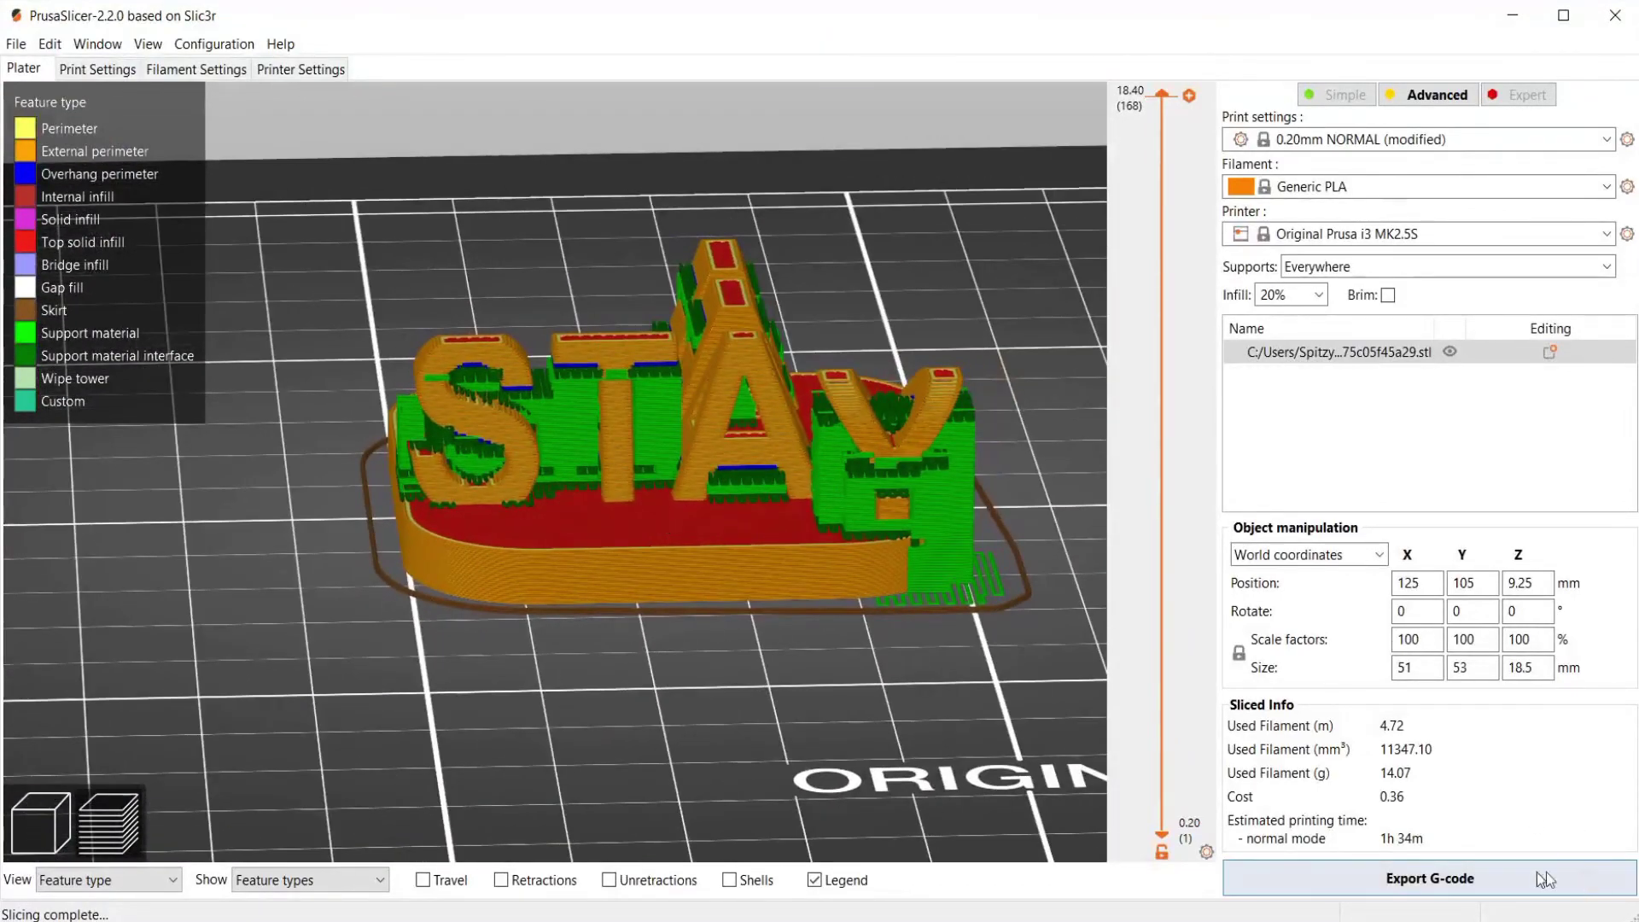